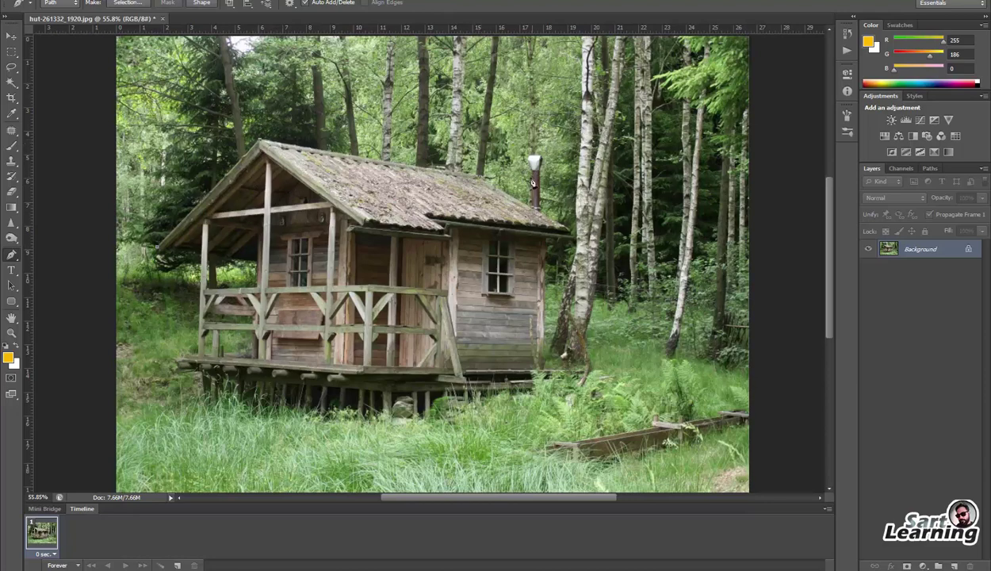
# Step: Trace the whole hut with the Pen tool and copy it to a new layer with the Background layer hidden
pyautogui.click(571, 231)
pyautogui.click(545, 236)
pyautogui.click(196, 369)
pyautogui.click(159, 247)
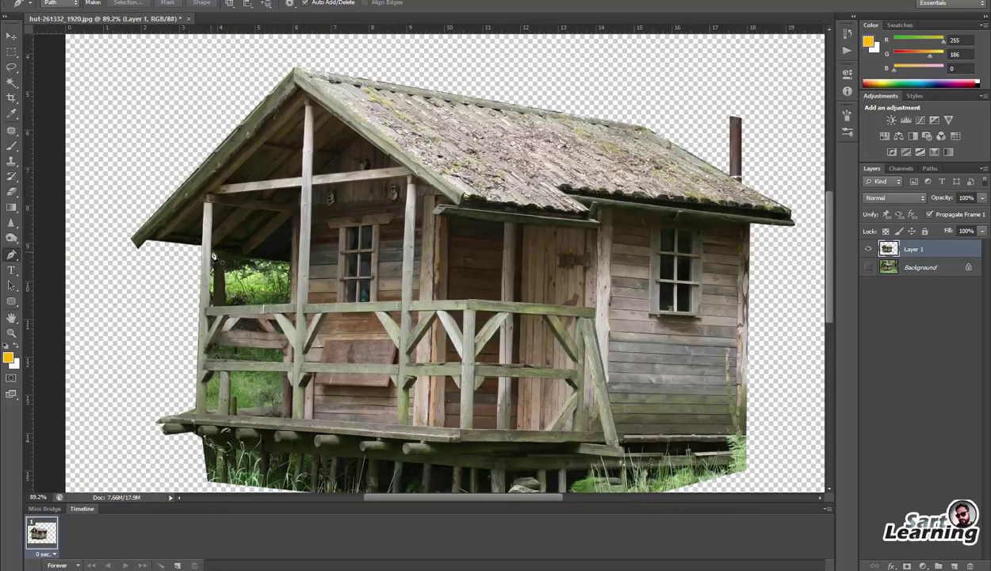
# Step: Outline the greenery in the porch openings above the lower rail with the Pen tool and delete it from the hut layer
pyautogui.click(211, 306)
pyautogui.hotkey('ctrl', 'd')
pyautogui.click(223, 253)
pyautogui.click(240, 255)
pyautogui.click(249, 257)
pyautogui.click(293, 263)
pyautogui.click(289, 304)
pyautogui.click(225, 305)
pyautogui.click(223, 253)
pyautogui.hotkey('ctrl', 'Return')
pyautogui.press('Delete')
pyautogui.press('d')
pyautogui.hotkey('ctrl', 'd')
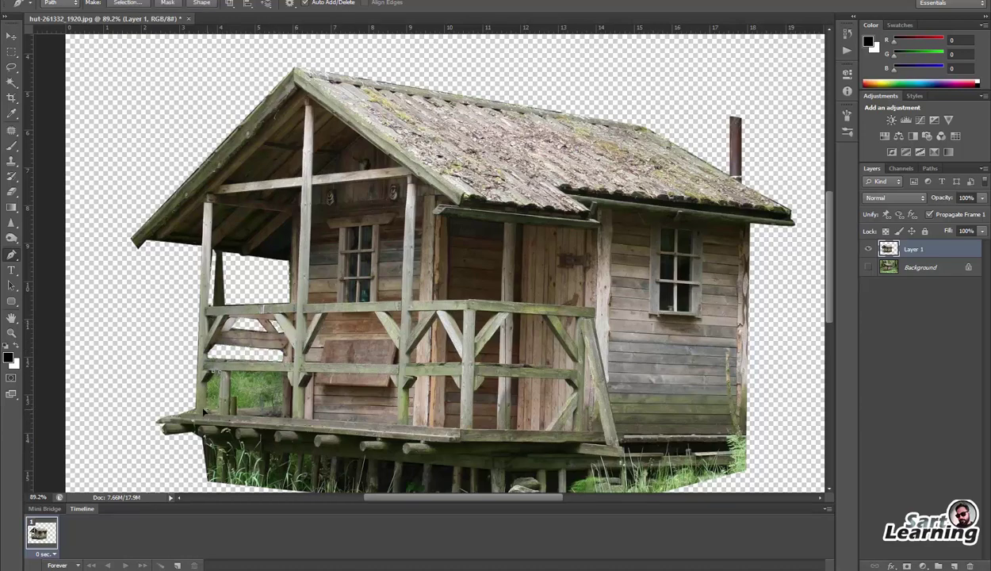
# Step: Delete the remaining greenery below the lower porch rail on both sides of the short post
pyautogui.hotkey('ctrl', 'Return')
pyautogui.press('Delete')
pyautogui.click(280, 377)
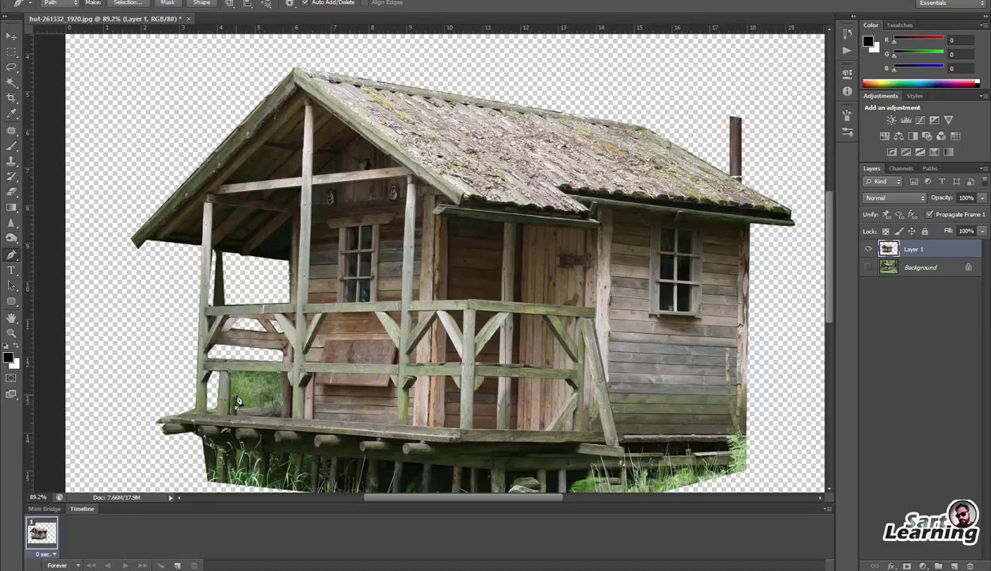
pyautogui.click(228, 375)
pyautogui.hotkey('ctrl', 'Return')
pyautogui.press('Delete')
pyautogui.hotkey('ctrl', 'd')
pyautogui.scroll(-3, 595, 319)
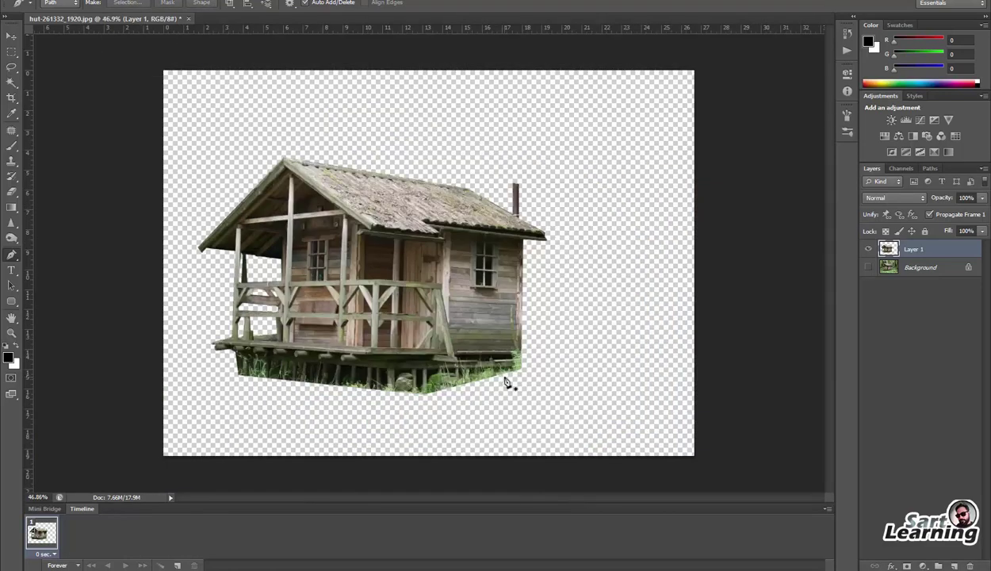
# Step: Center the cut-out hut, open mountain-806915_1920.jpg, and copy the hut into it
pyautogui.click(11, 36)
pyautogui.moveTo(406, 329); pyautogui.dragTo(462, 336)
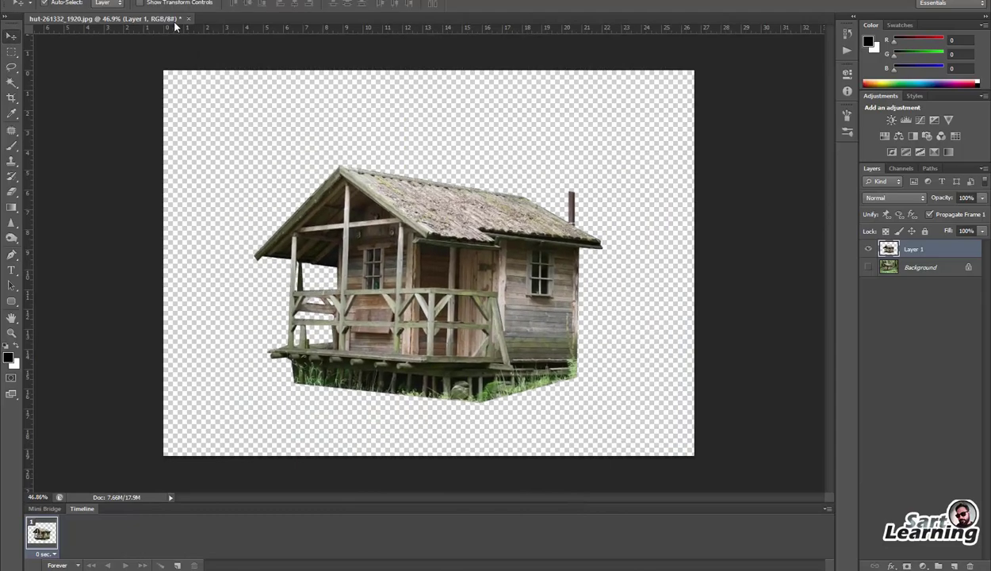
pyautogui.moveTo(173, 24); pyautogui.dragTo(240, 113)
pyautogui.hotkey('ctrl', 'o')
pyautogui.doubleClick(163, 61)
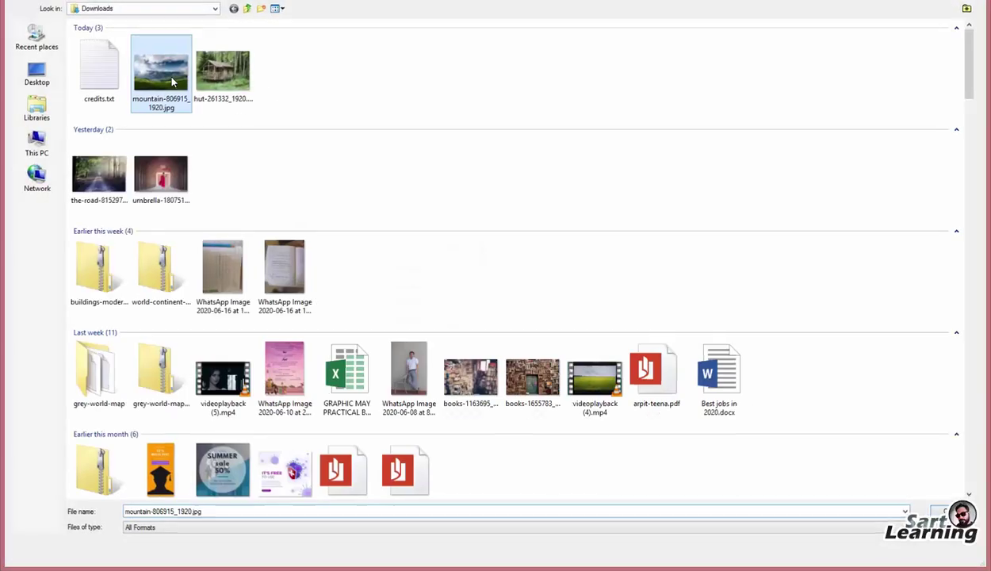
pyautogui.moveTo(333, 112); pyautogui.dragTo(532, 152)
pyautogui.moveTo(388, 353); pyautogui.dragTo(798, 423)
# Step: Close the hut-261332_1920.jpg document without saving its changes
pyautogui.moveTo(756, 153); pyautogui.dragTo(482, 188)
pyautogui.click(631, 100)
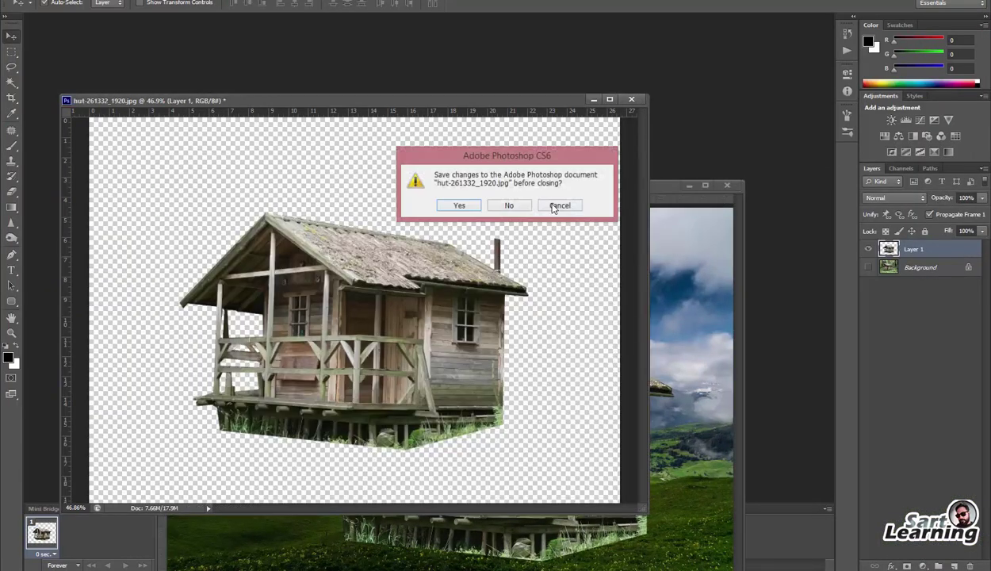
pyautogui.click(509, 204)
# Step: Scale the hut down proportionally and place it on the grass in the lower-right part of the mountain photo
pyautogui.moveTo(603, 186); pyautogui.dragTo(605, 69)
pyautogui.moveTo(555, 344); pyautogui.dragTo(577, 333)
pyautogui.hotkey('ctrl', 't')
pyautogui.moveTo(700, 183); pyautogui.dragTo(661, 197)
pyautogui.moveTo(539, 345); pyautogui.dragTo(610, 418)
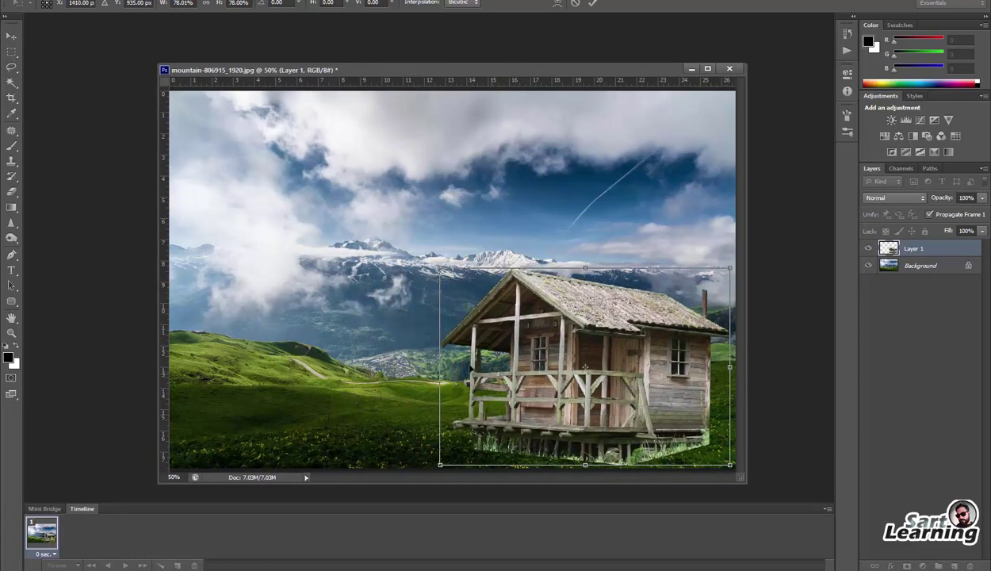
pyautogui.moveTo(440, 270); pyautogui.dragTo(394, 213)
pyautogui.press('Return')
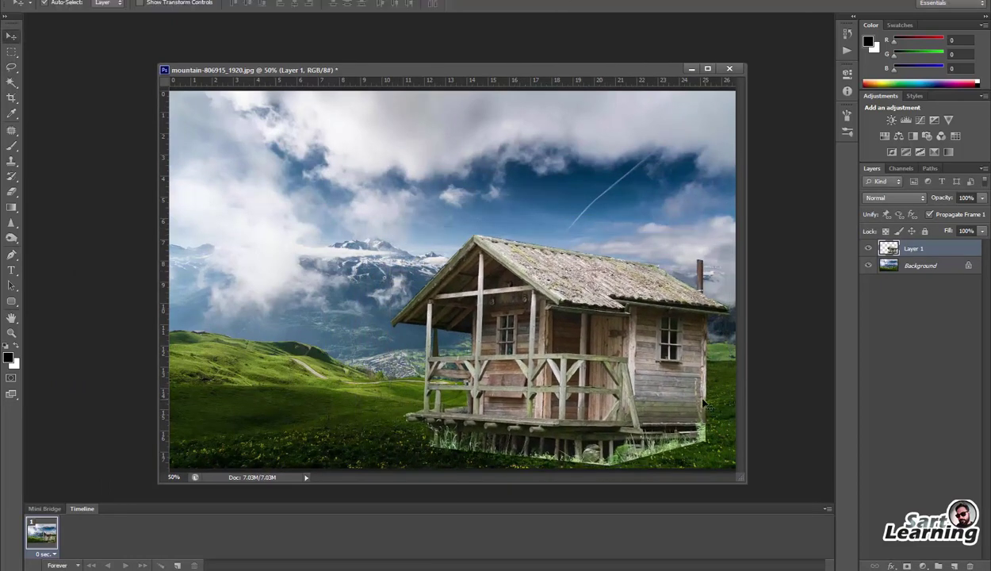
pyautogui.moveTo(634, 393); pyautogui.dragTo(652, 383)
# Step: Add a mask to the hut layer and blend the hut's base into the grass with a soft black brush at 0% hardness
pyautogui.click(909, 565)
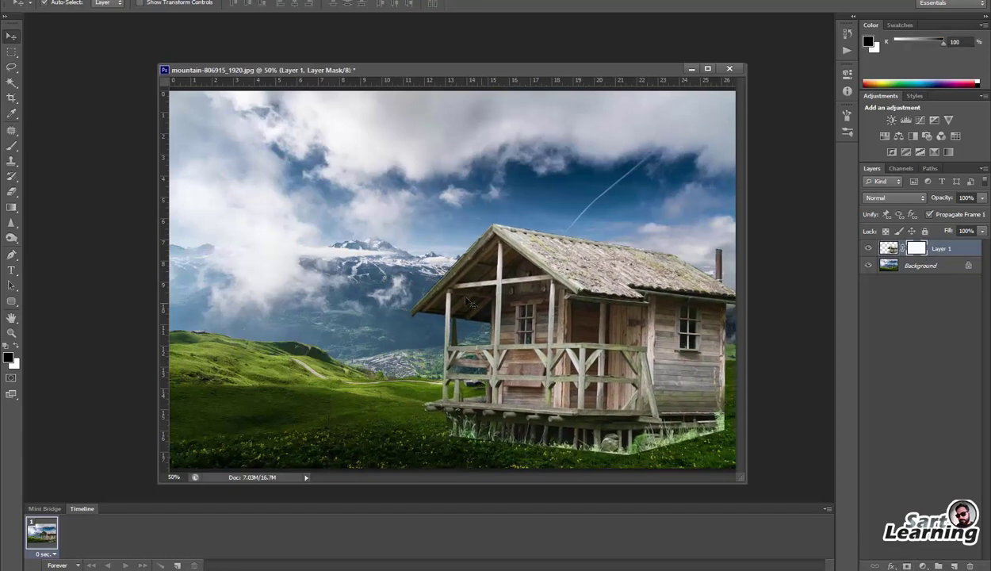
pyautogui.press('b')
pyautogui.rightClick(435, 187)
pyautogui.click(469, 214)
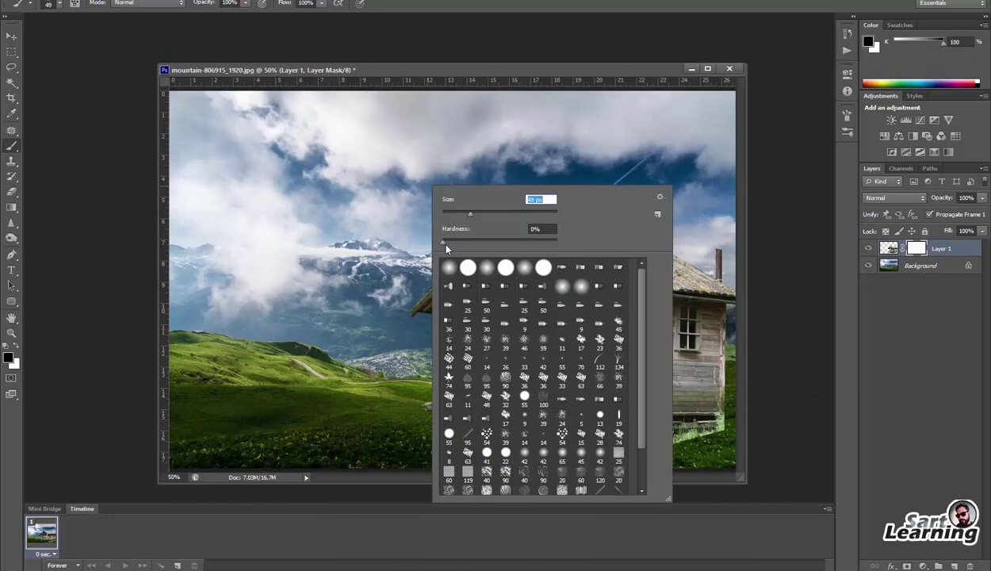
pyautogui.click(386, 431)
pyautogui.moveTo(385, 432)
pyautogui.mouseDown()
pyautogui.moveTo(460, 449)
pyautogui.moveTo(444, 447)
pyautogui.moveTo(446, 437)
pyautogui.moveTo(608, 456)
pyautogui.moveTo(715, 433)
pyautogui.moveTo(725, 420)
pyautogui.moveTo(727, 430)
pyautogui.moveTo(726, 407)
pyautogui.moveTo(734, 421)
pyautogui.moveTo(697, 445)
pyautogui.moveTo(668, 445)
pyautogui.moveTo(673, 432)
pyautogui.moveTo(679, 439)
pyautogui.moveTo(659, 449)
pyautogui.moveTo(620, 452)
pyautogui.moveTo(619, 437)
pyautogui.moveTo(619, 458)
pyautogui.moveTo(590, 444)
pyautogui.moveTo(576, 456)
pyautogui.moveTo(442, 430)
pyautogui.moveTo(441, 440)
pyautogui.moveTo(468, 447)
pyautogui.moveTo(442, 416)
pyautogui.mouseUp()
pyautogui.press('v')
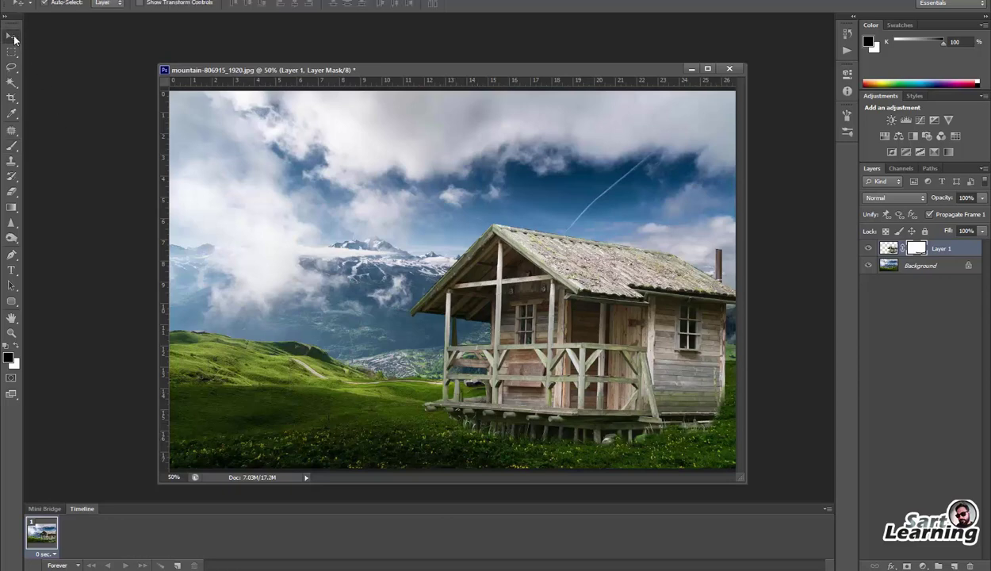
# Step: Apply the layer mask permanently to Layer 1
pyautogui.scroll(-2, 662, 338)
pyautogui.scroll(1, 641, 335)
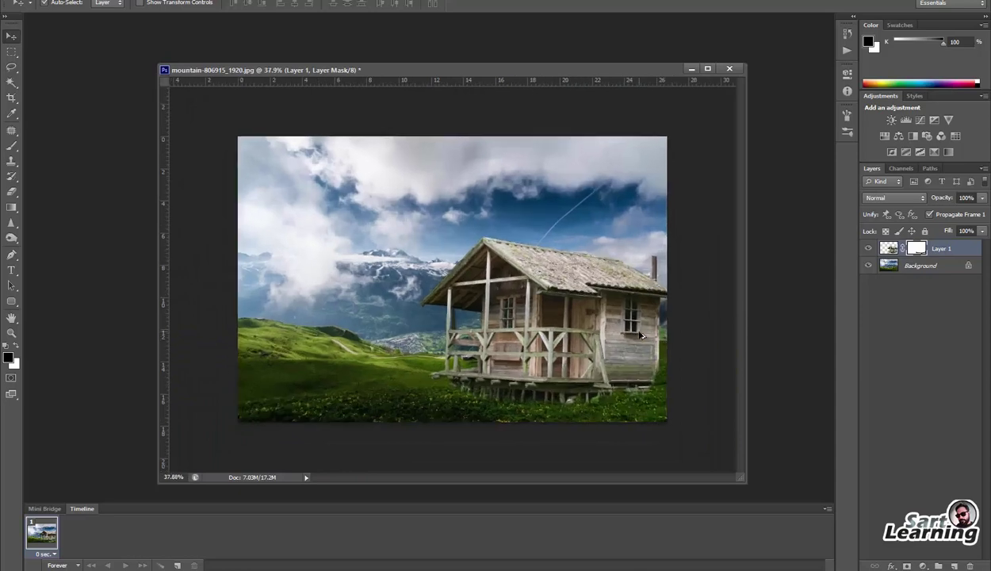
pyautogui.rightClick(914, 247)
pyautogui.click(889, 291)
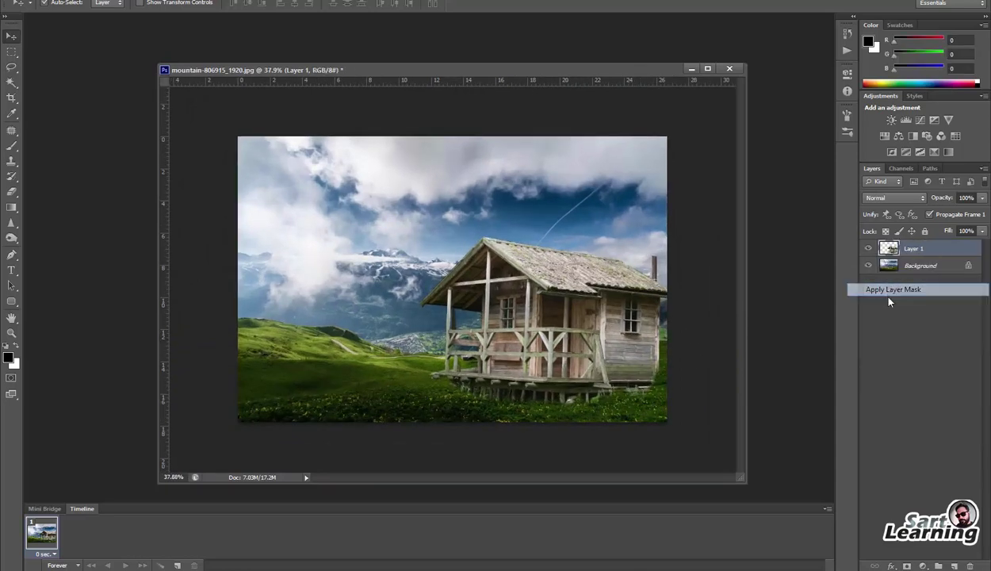
# Step: Adjust the hut layer's Levels with midtones at 0.86 and the white input at 236
pyautogui.hotkey('ctrl', 'l')
pyautogui.moveTo(847, 449); pyautogui.dragTo(852, 449)
pyautogui.moveTo(917, 440)
pyautogui.mouseDown()
pyautogui.moveTo(885, 443)
pyautogui.moveTo(908, 449)
pyautogui.mouseUp()
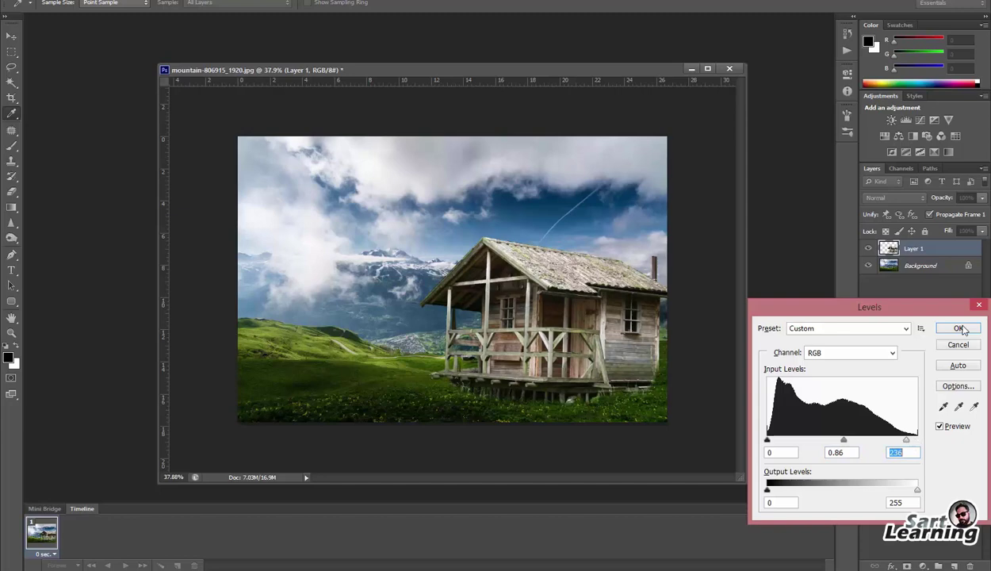
pyautogui.click(957, 328)
pyautogui.press('v')
# Step: Add an empty layer above the hut and duplicate the hut layer
pyautogui.click(955, 566)
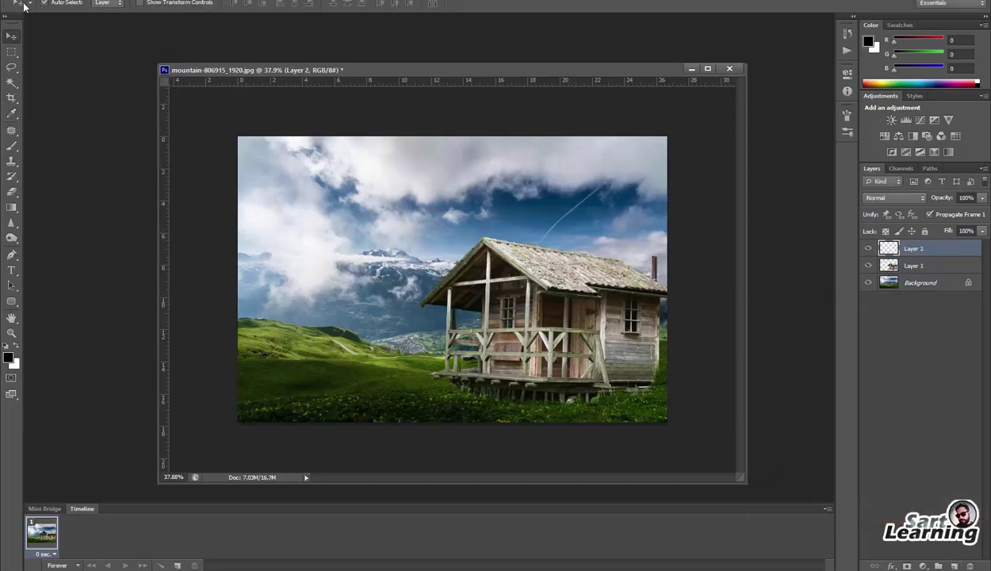
pyautogui.click(919, 266)
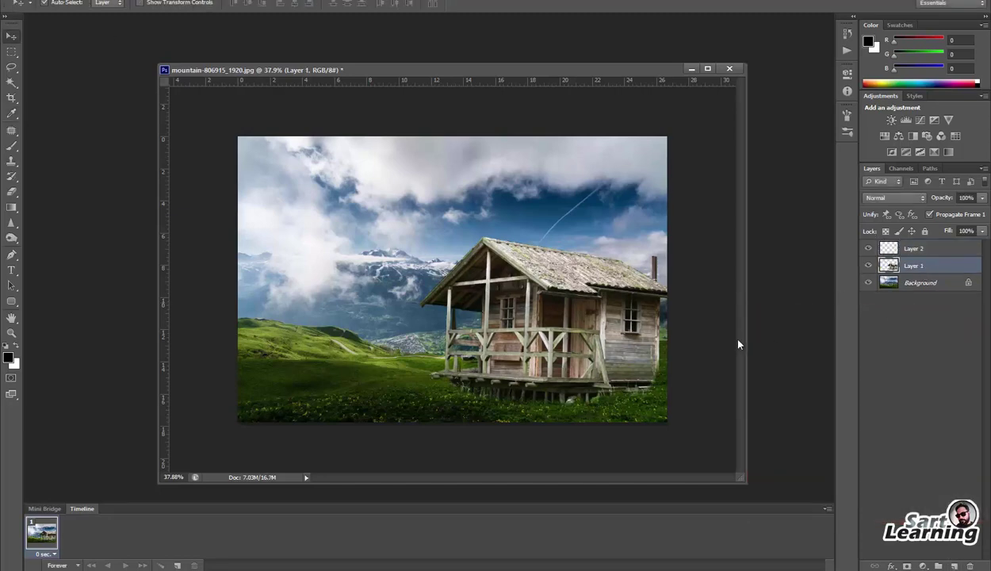
pyautogui.hotkey('ctrl', 'j')
# Step: Start Match Color on the hut copy, using the Background layer of the mountain-806915 document as the source
pyautogui.click(74, 0)
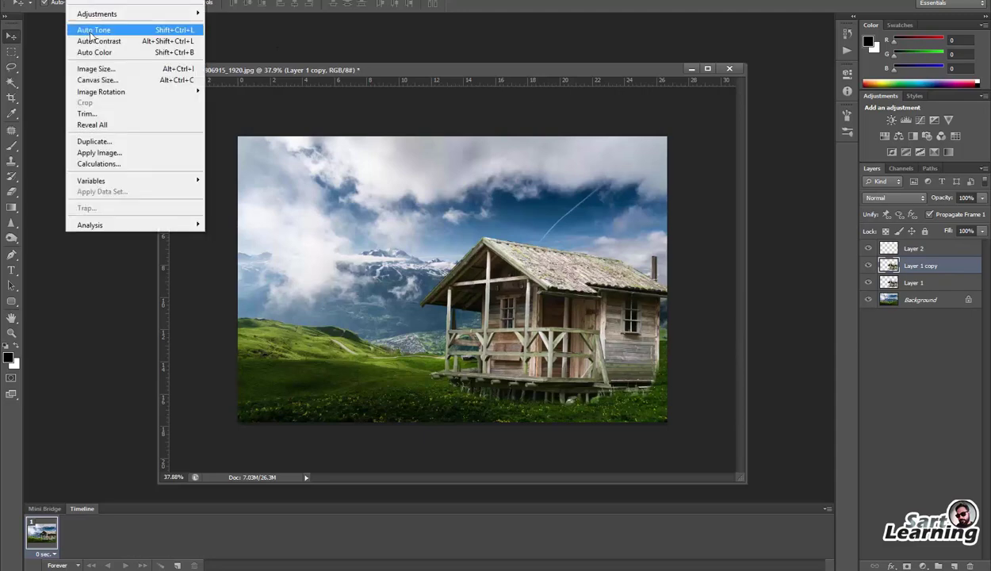
pyautogui.moveTo(104, 14)
pyautogui.click(242, 259)
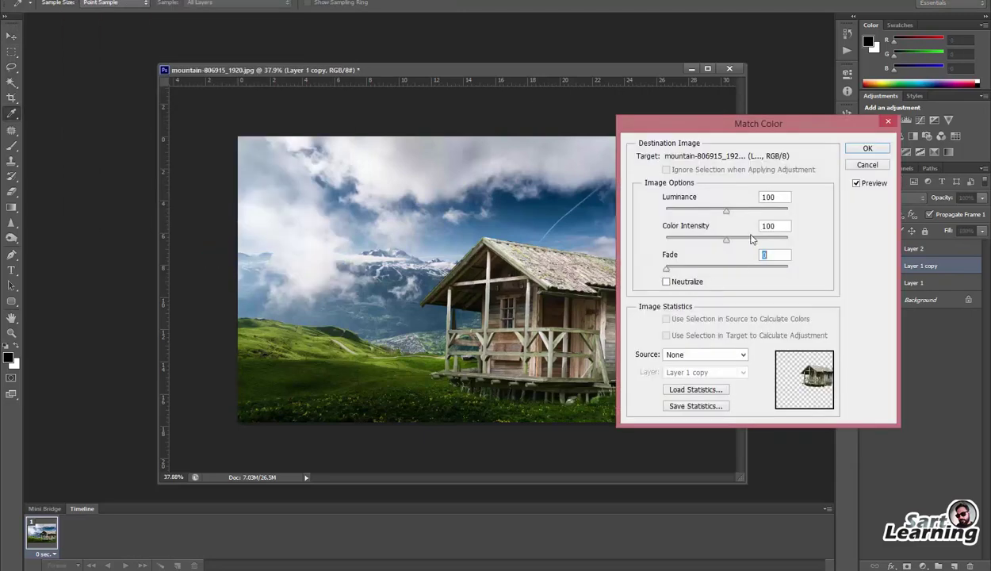
pyautogui.click(674, 354)
pyautogui.click(683, 377)
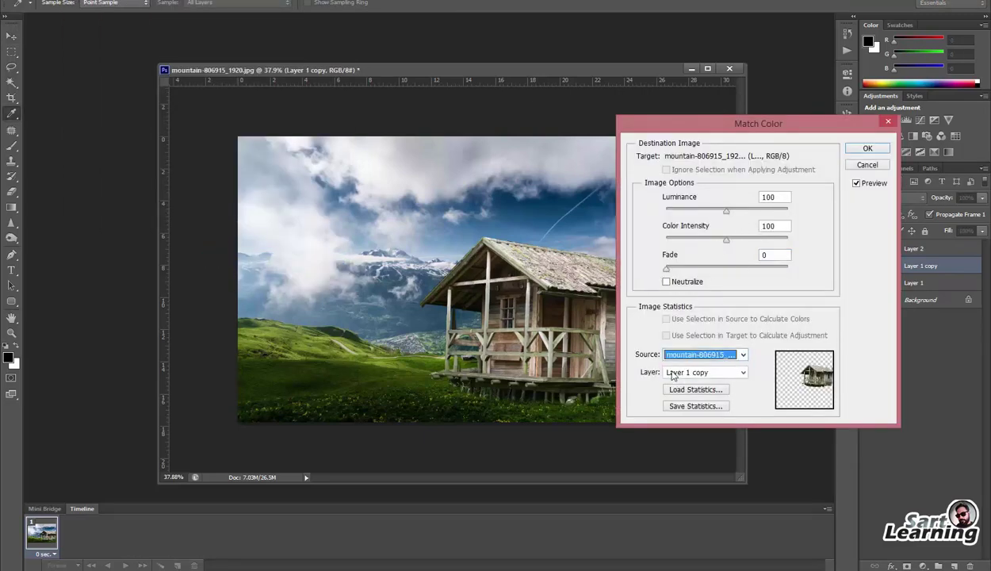
pyautogui.click(684, 372)
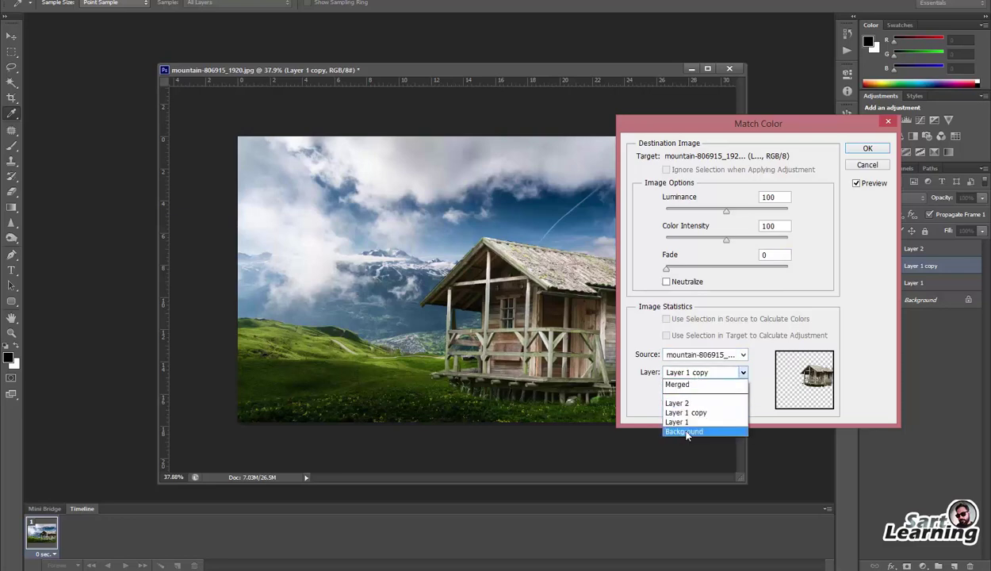
pyautogui.click(687, 432)
# Step: Increase the Match Color fade, adjust its color settings, and apply the color match to the hut copy
pyautogui.moveTo(777, 135); pyautogui.dragTo(760, 86)
pyautogui.moveTo(649, 232); pyautogui.dragTo(748, 232)
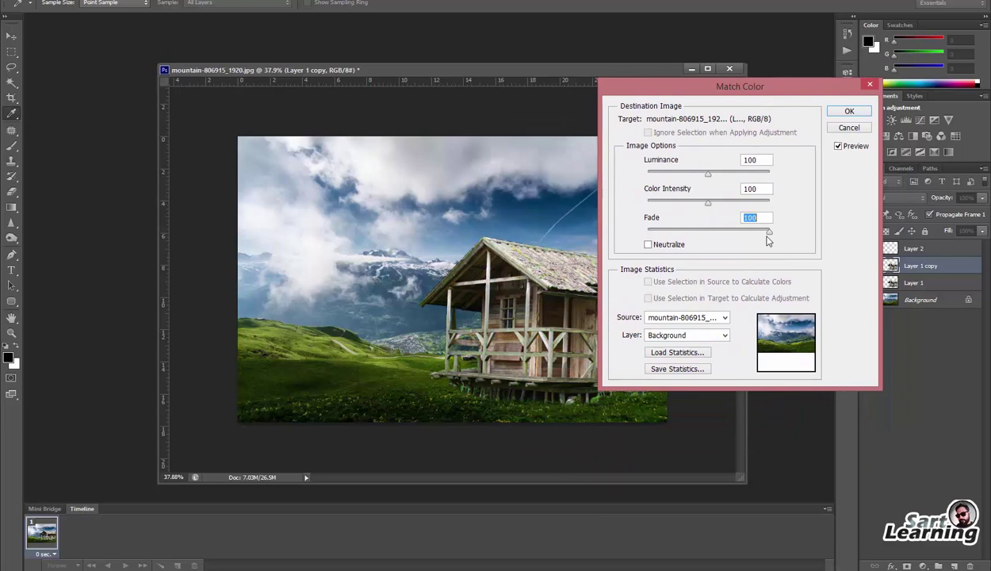
pyautogui.moveTo(694, 204); pyautogui.dragTo(711, 178)
pyautogui.click(850, 112)
pyautogui.press('v')
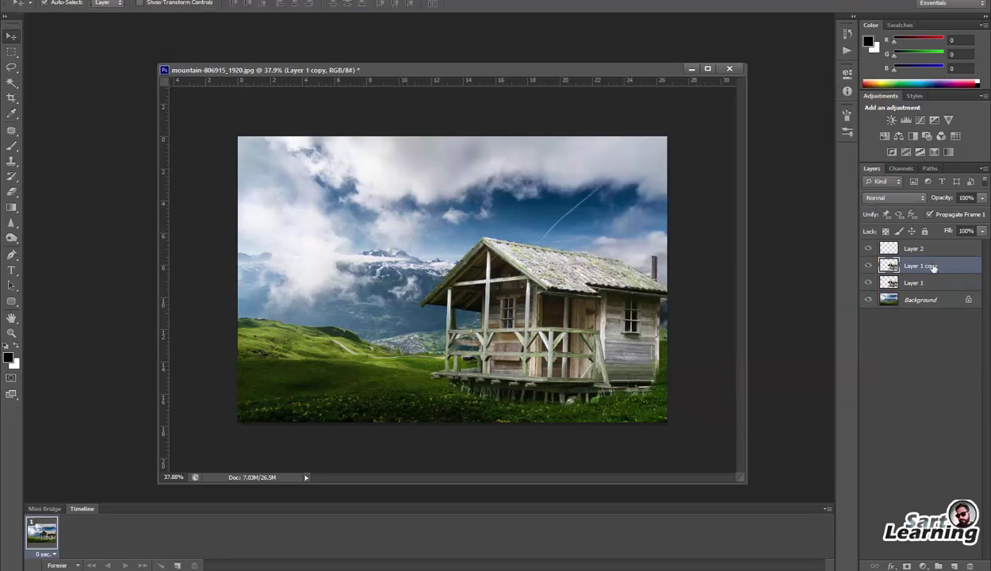
# Step: Set the hut copy's blend mode to Overlay and its opacity to 24%
pyautogui.click(899, 203)
pyautogui.click(899, 203)
pyautogui.scroll(-7, 900, 203)
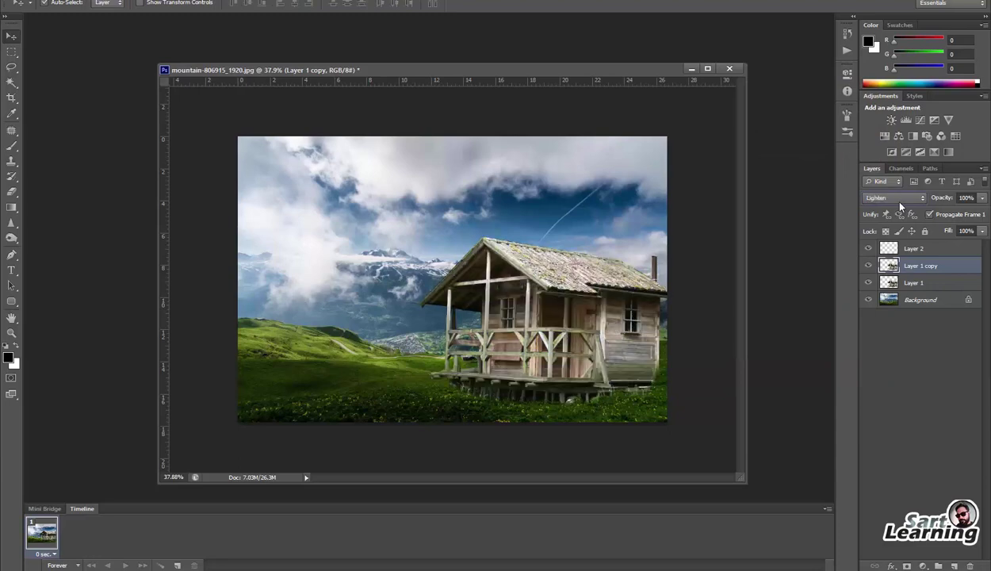
pyautogui.scroll(-5, 900, 205)
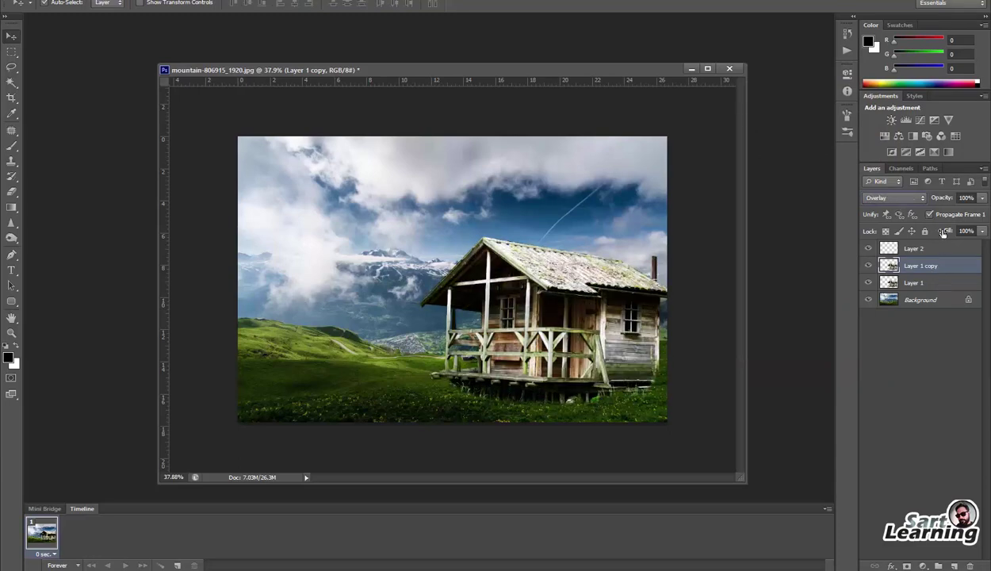
pyautogui.press('Tab')
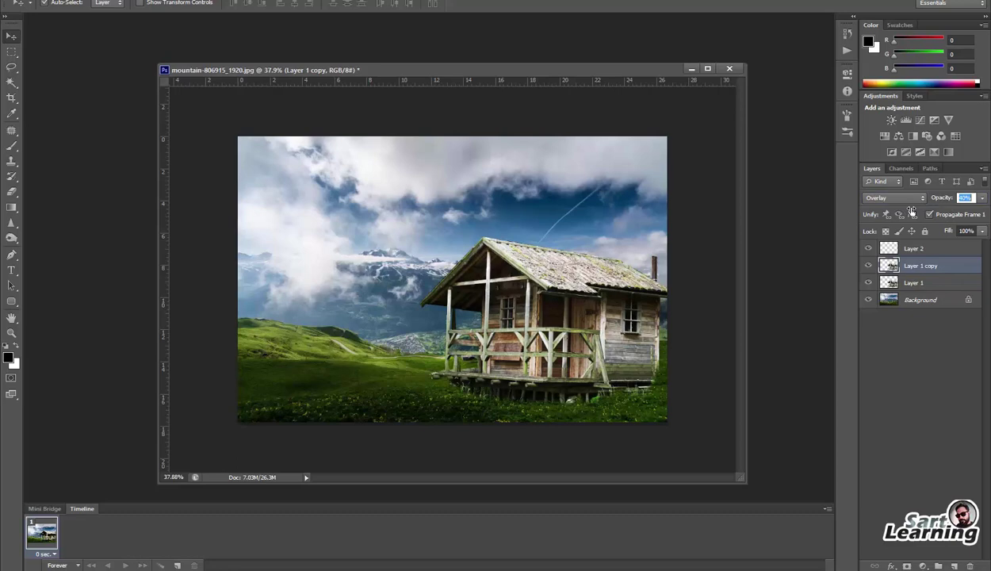
pyautogui.moveTo(902, 213); pyautogui.dragTo(898, 213)
# Step: Add a Vibrance adjustment layer directly above the hut copy and raise the vibrance to enrich the colors
pyautogui.click(877, 248)
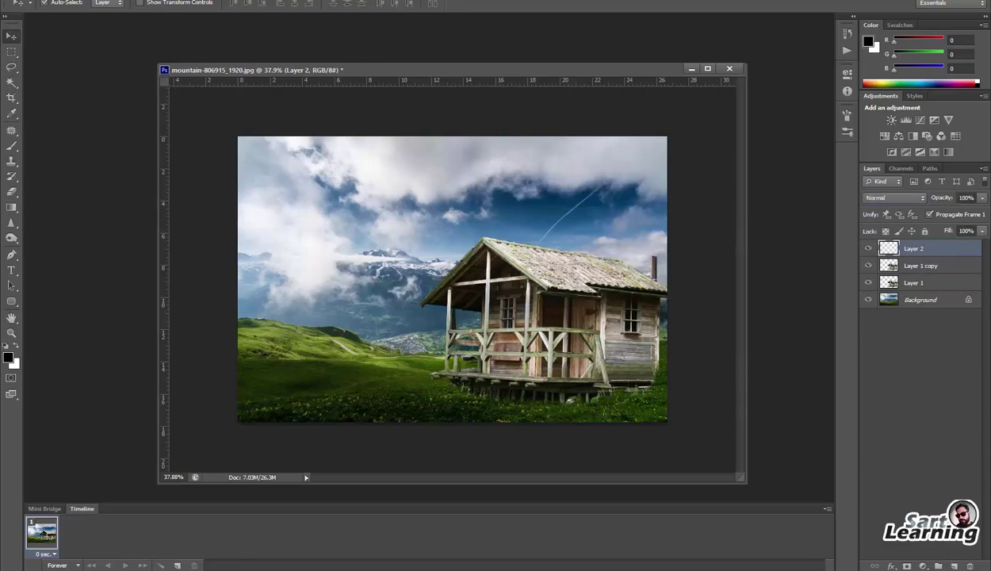
pyautogui.click(890, 299)
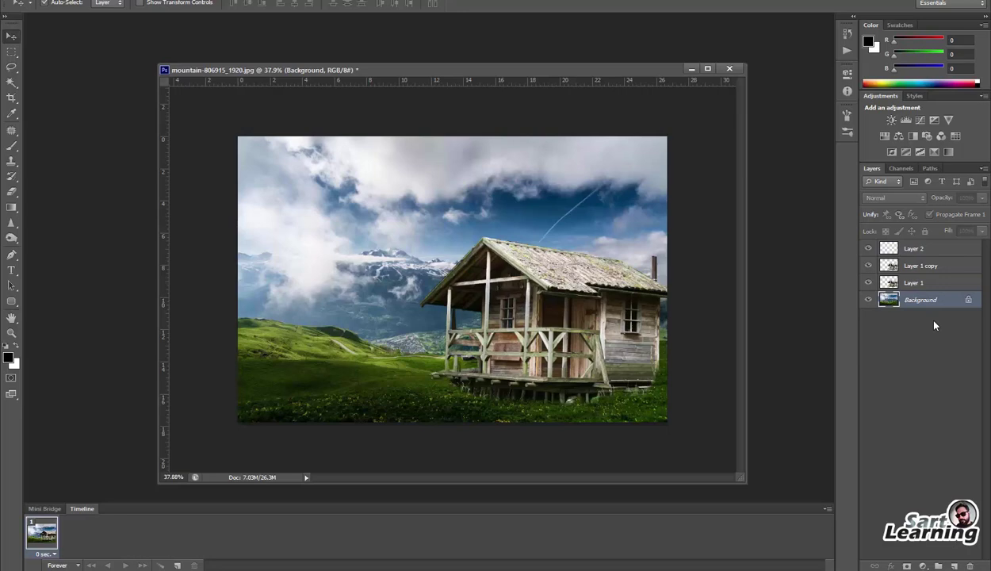
pyautogui.click(917, 270)
pyautogui.click(922, 565)
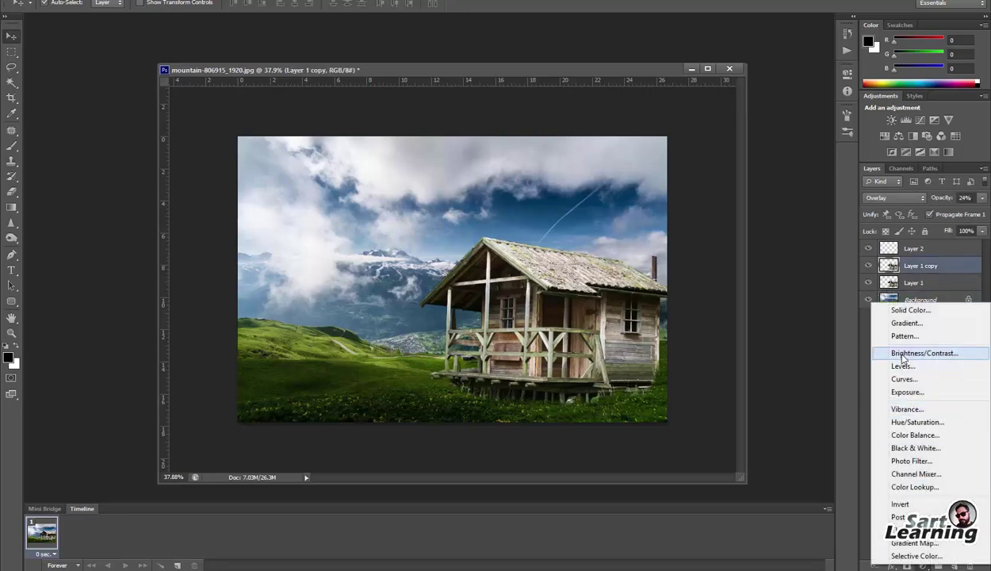
pyautogui.click(908, 409)
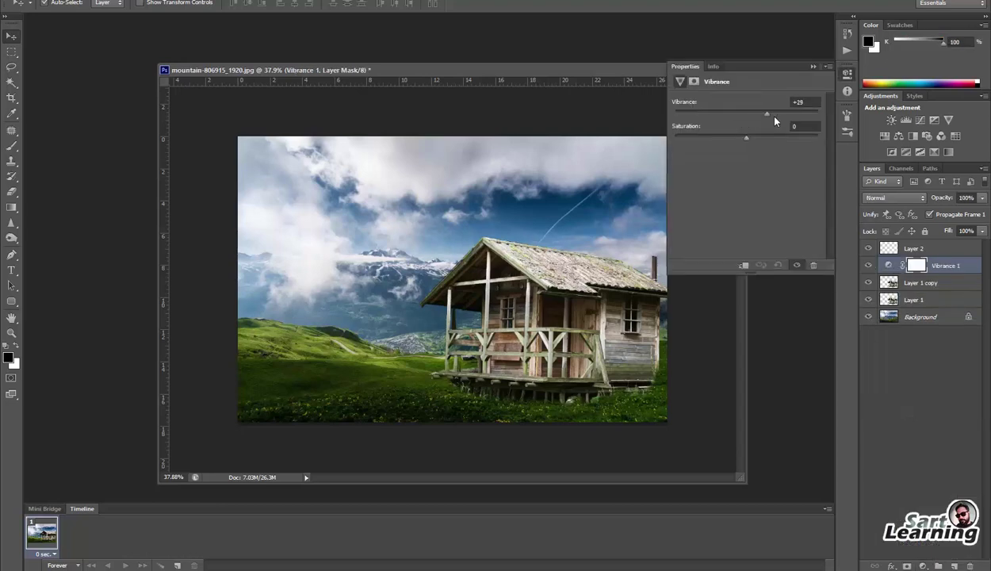
pyautogui.moveTo(795, 121); pyautogui.dragTo(834, 130)
pyautogui.click(894, 441)
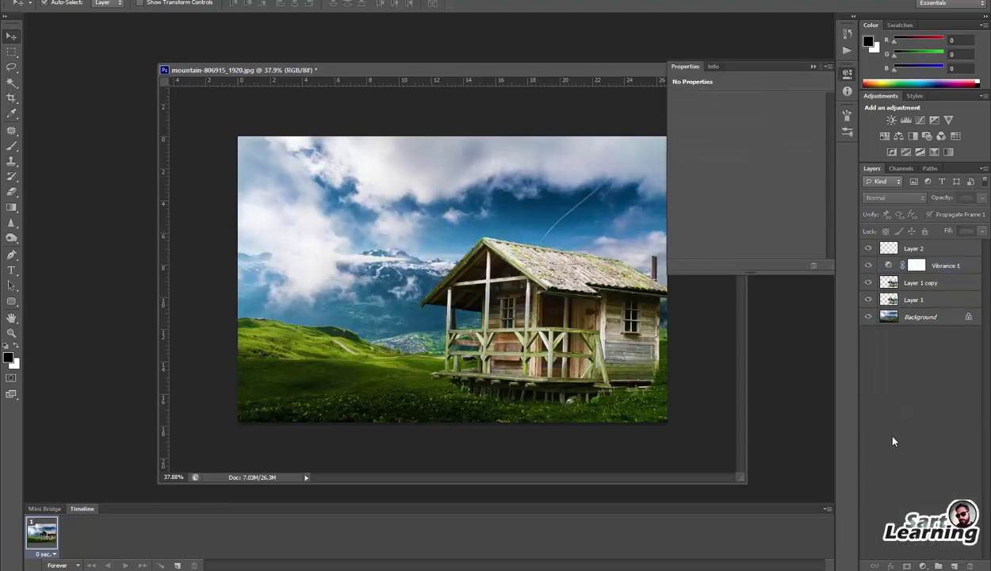
pyautogui.click(814, 67)
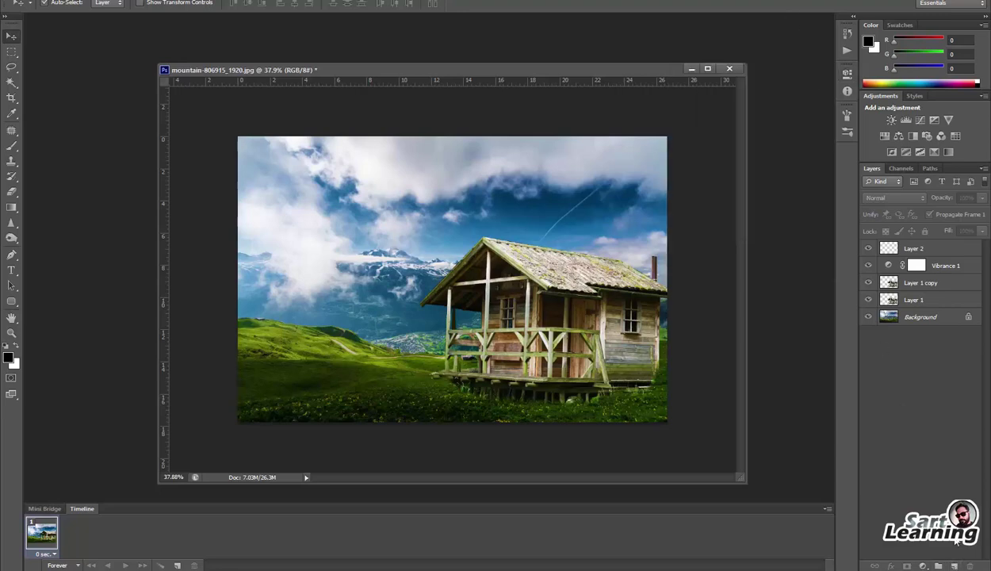
# Step: Add a Curves adjustment layer on top of the stack and pull down the highlight end to darken the composite
pyautogui.click(921, 566)
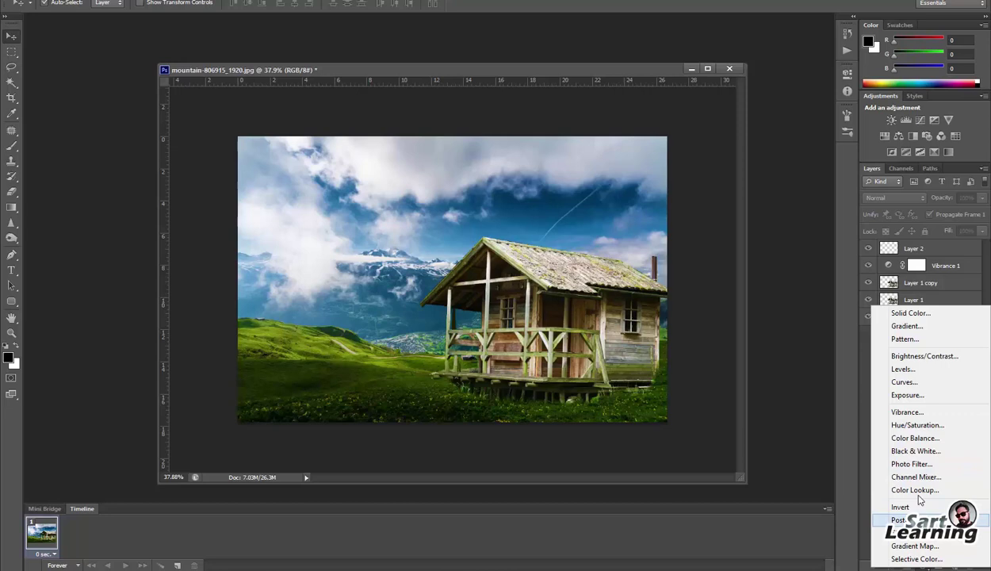
pyautogui.click(905, 382)
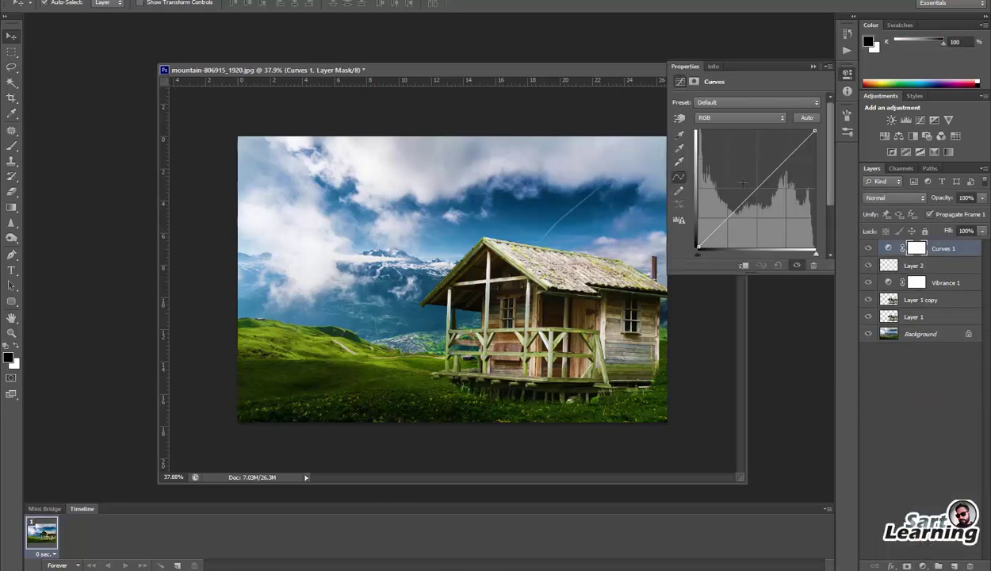
pyautogui.moveTo(717, 230); pyautogui.dragTo(717, 231)
pyautogui.moveTo(816, 131); pyautogui.dragTo(795, 161)
pyautogui.click(847, 74)
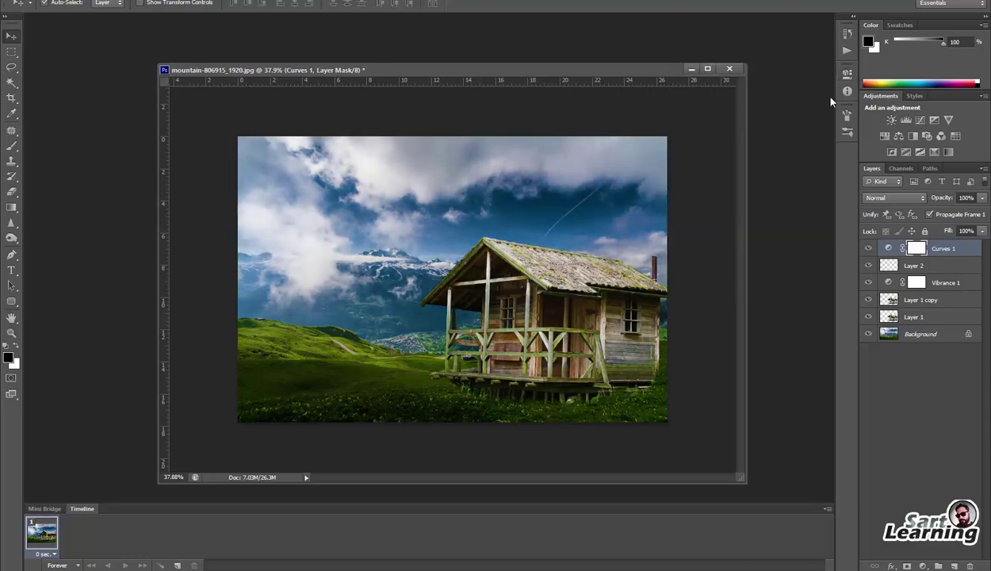
# Step: Add a Color Balance adjustment layer on top of the stack and shift its highlights toward blue
pyautogui.click(924, 567)
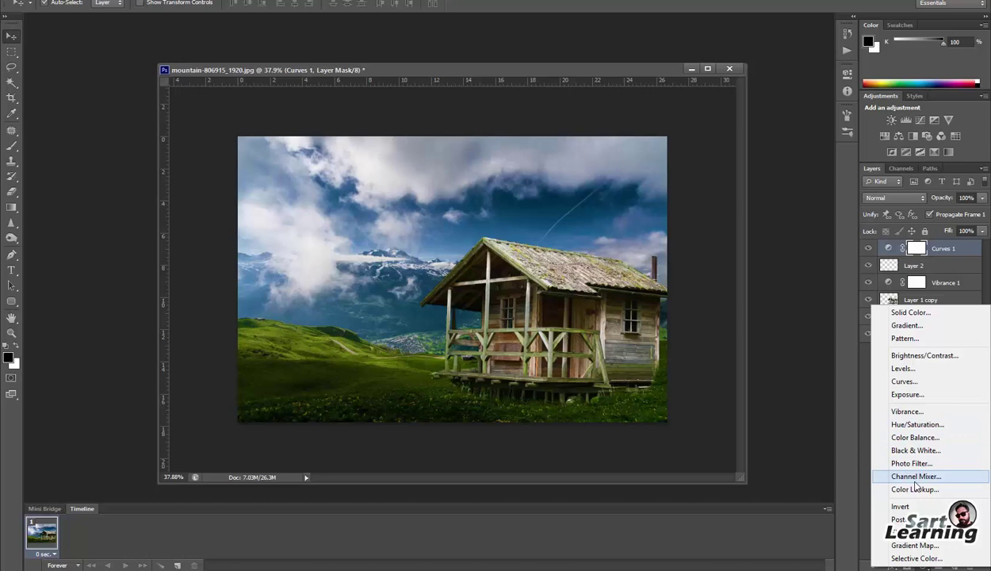
pyautogui.click(913, 437)
pyautogui.click(727, 103)
pyautogui.click(724, 131)
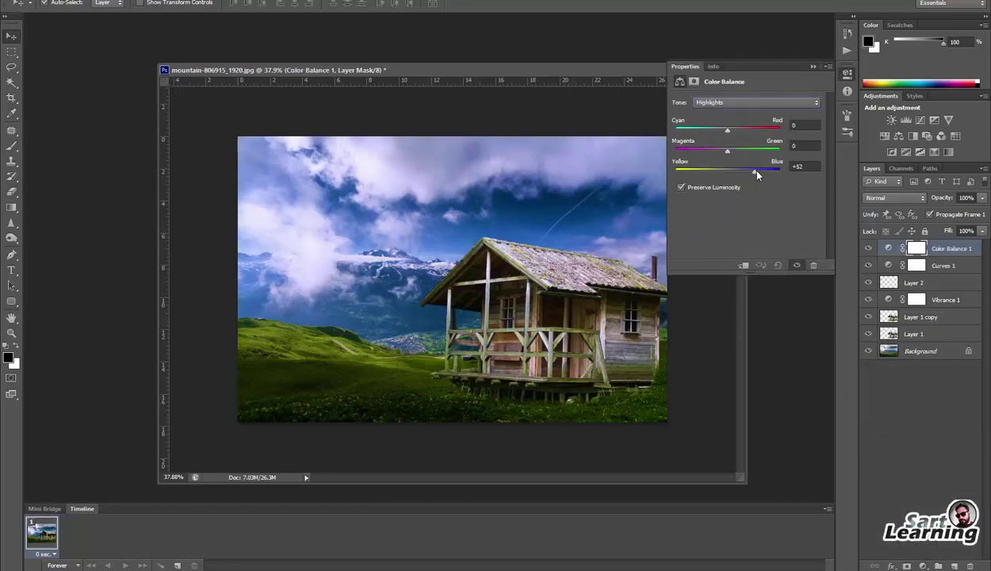
pyautogui.moveTo(751, 172); pyautogui.dragTo(745, 172)
pyautogui.moveTo(728, 130)
pyautogui.mouseDown()
pyautogui.moveTo(712, 130)
pyautogui.moveTo(724, 150)
pyautogui.mouseUp()
# Step: Set the Color Balance midtones to +26 green and +11 blue
pyautogui.click(725, 104)
pyautogui.click(723, 122)
pyautogui.moveTo(729, 153); pyautogui.dragTo(738, 150)
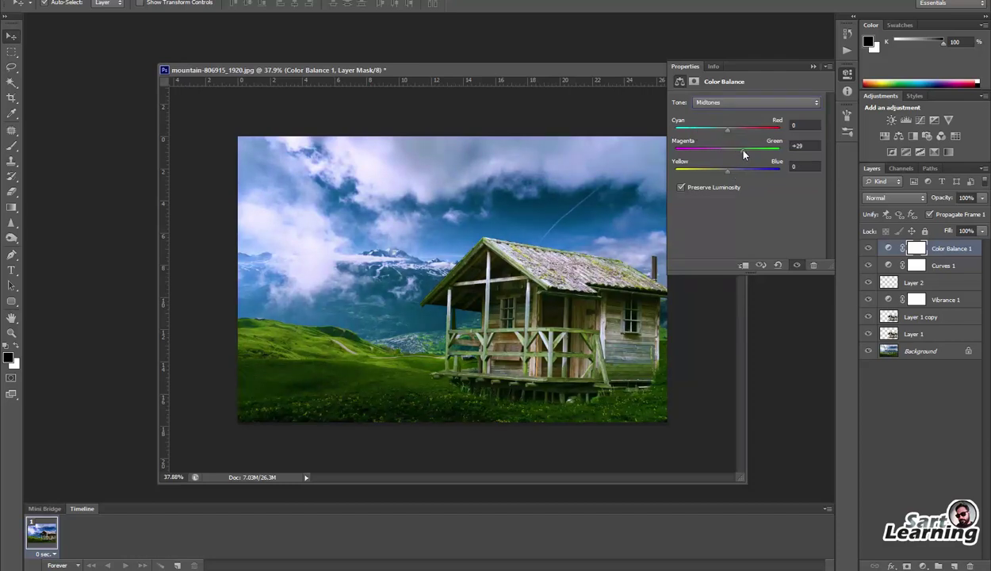
pyautogui.moveTo(716, 173); pyautogui.dragTo(735, 170)
# Step: Add a second Curves adjustment layer and shape an S-curve that deepens the shadows and brightens the highlights
pyautogui.click(922, 565)
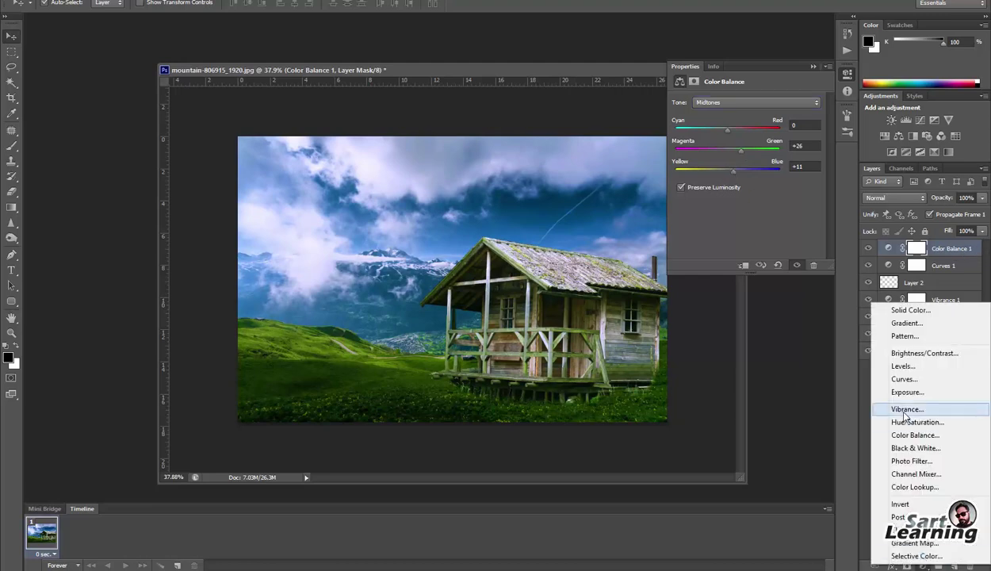
pyautogui.click(902, 378)
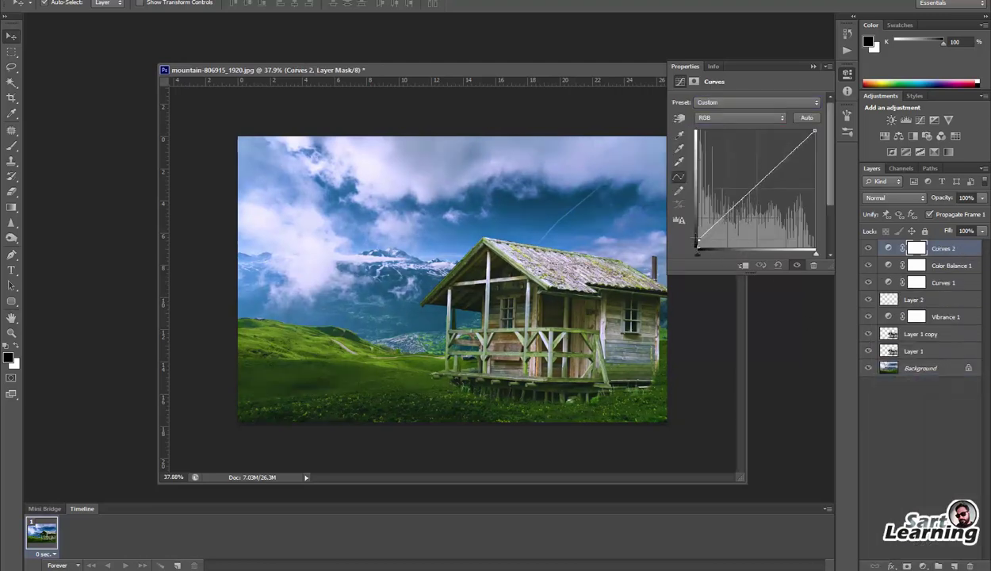
pyautogui.moveTo(710, 228); pyautogui.dragTo(710, 231)
pyautogui.moveTo(815, 131); pyautogui.dragTo(793, 145)
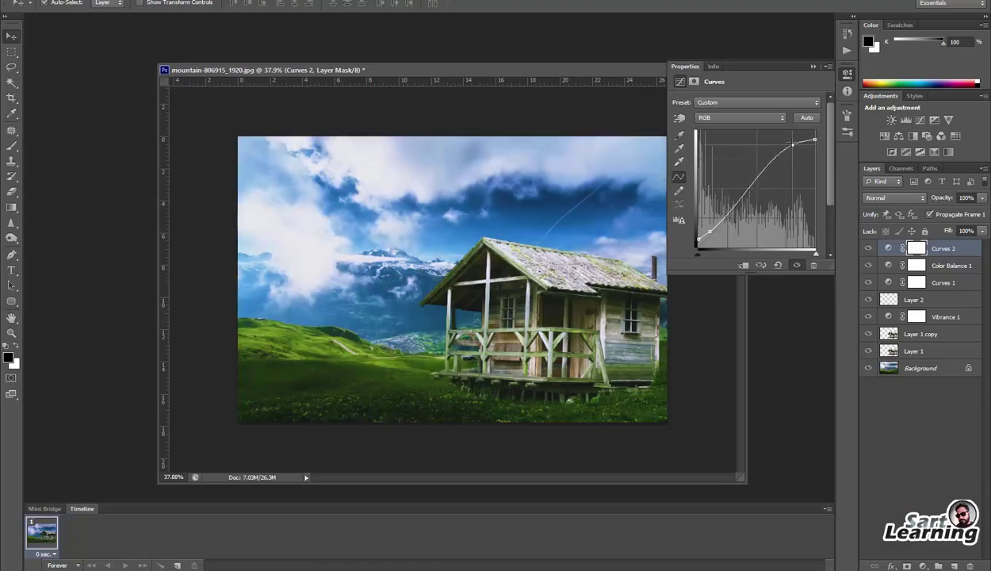
pyautogui.click(812, 67)
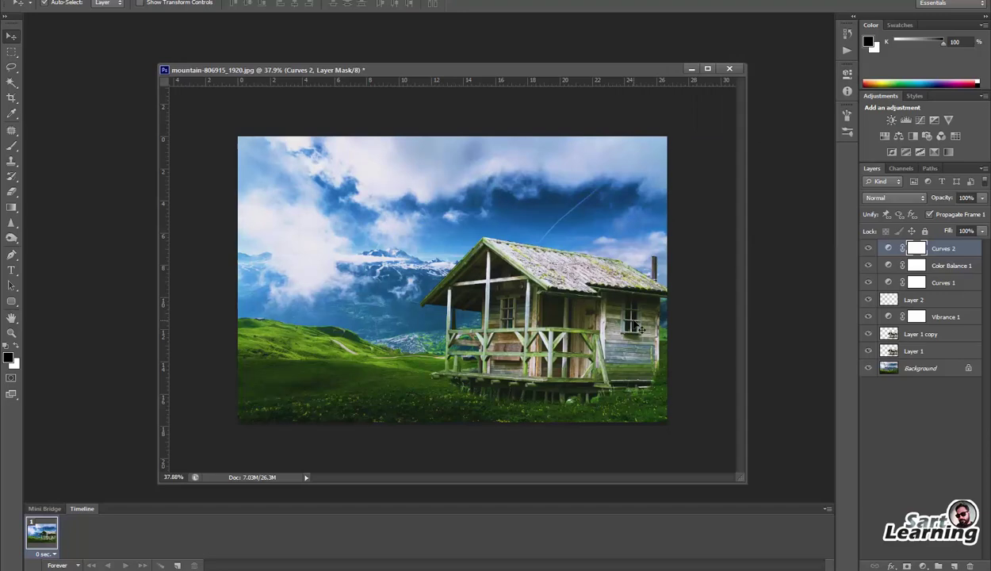
pyautogui.click(418, 218)
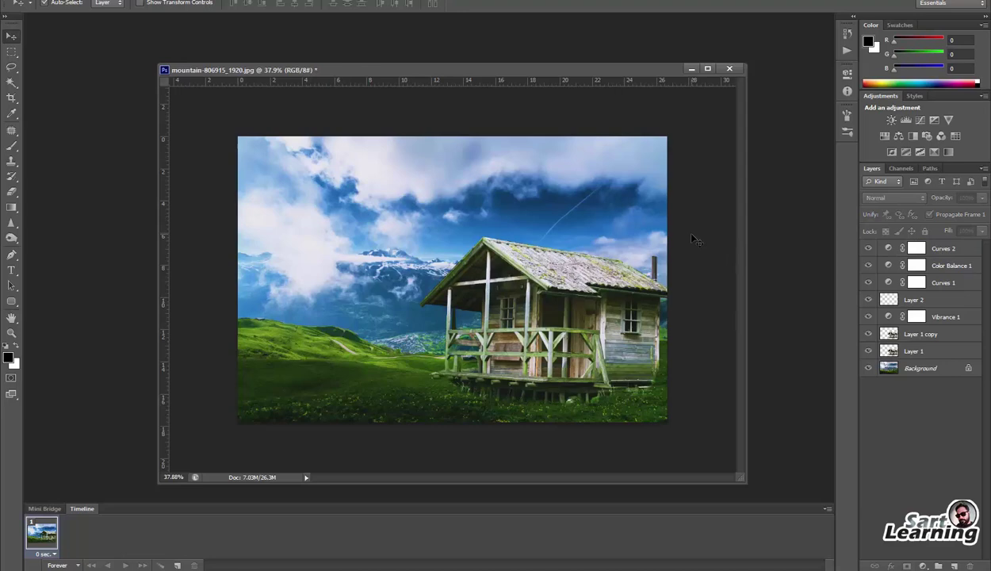
# Step: Paste the storm-cloud sky directly above the Background layer, then position and scale it to cover the sky area
pyautogui.click(914, 368)
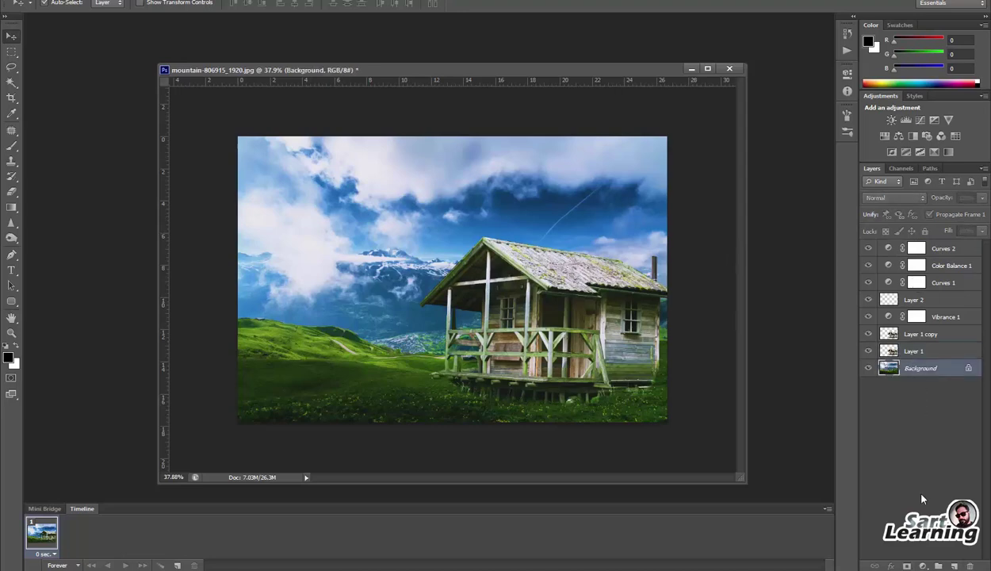
pyautogui.hotkey('ctrl', 'v')
pyautogui.moveTo(446, 244); pyautogui.dragTo(339, 161)
pyautogui.hotkey('ctrl', 't')
pyautogui.moveTo(409, 242); pyautogui.dragTo(727, 359)
pyautogui.press('Return')
# Step: Add a layer mask to the storm sky and paint out the parts covering the hills, meadow and ground around the hut
pyautogui.click(923, 566)
pyautogui.click(865, 463)
pyautogui.click(908, 566)
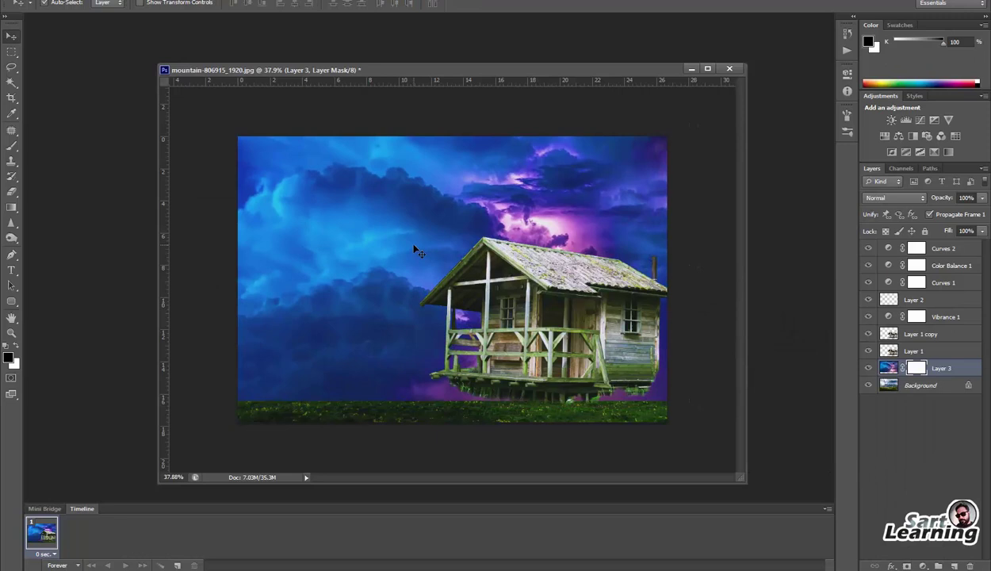
pyautogui.press('b')
pyautogui.rightClick(283, 292)
pyautogui.click(396, 281)
pyautogui.moveTo(237, 283)
pyautogui.mouseDown()
pyautogui.moveTo(281, 293)
pyautogui.moveTo(230, 331)
pyautogui.moveTo(432, 349)
pyautogui.mouseUp()
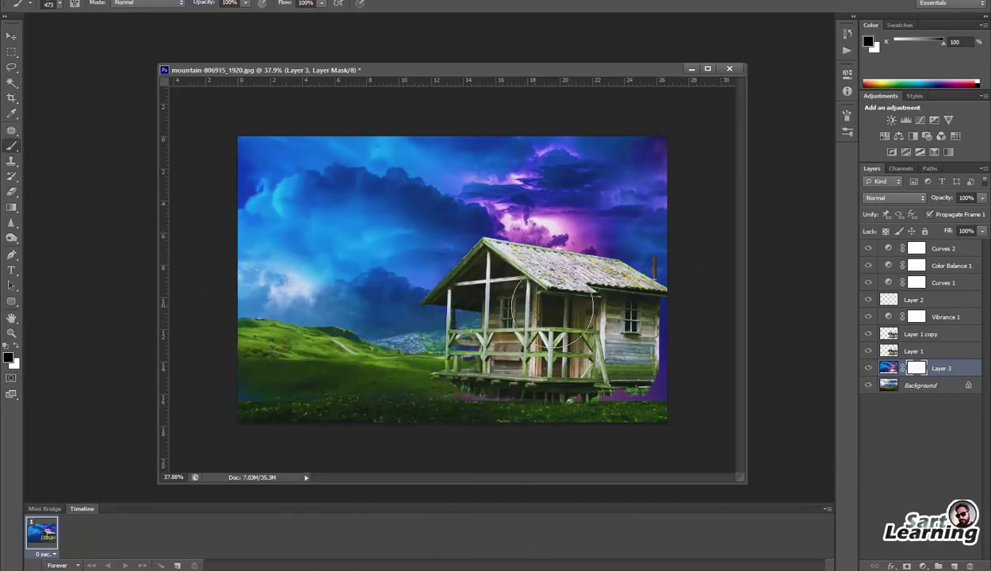
pyautogui.moveTo(722, 375)
pyautogui.mouseDown()
pyautogui.moveTo(514, 331)
pyautogui.moveTo(464, 288)
pyautogui.moveTo(672, 352)
pyautogui.moveTo(625, 348)
pyautogui.moveTo(557, 397)
pyautogui.mouseUp()
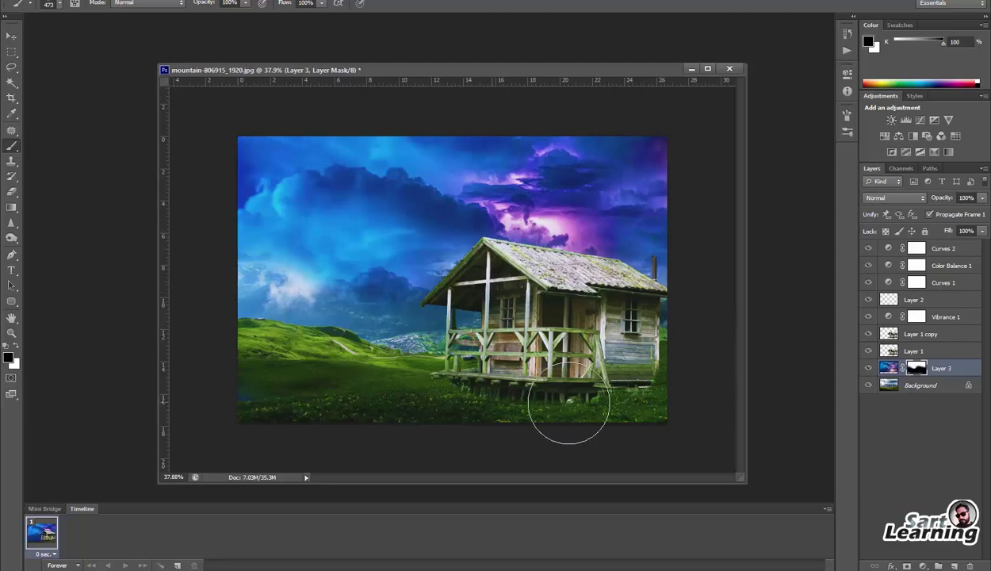
# Step: Desaturate and darken the storm sky image with Hue/Saturation
pyautogui.click(889, 368)
pyautogui.hotkey('ctrl', 'u')
pyautogui.moveTo(782, 367); pyautogui.dragTo(734, 406)
pyautogui.moveTo(777, 431); pyautogui.dragTo(764, 427)
pyautogui.click(918, 310)
pyautogui.press('x')
pyautogui.moveTo(273, 232); pyautogui.dragTo(328, 271)
pyautogui.press('x')
pyautogui.moveTo(269, 236)
pyautogui.mouseDown()
pyautogui.moveTo(289, 259)
pyautogui.moveTo(261, 281)
pyautogui.mouseUp()
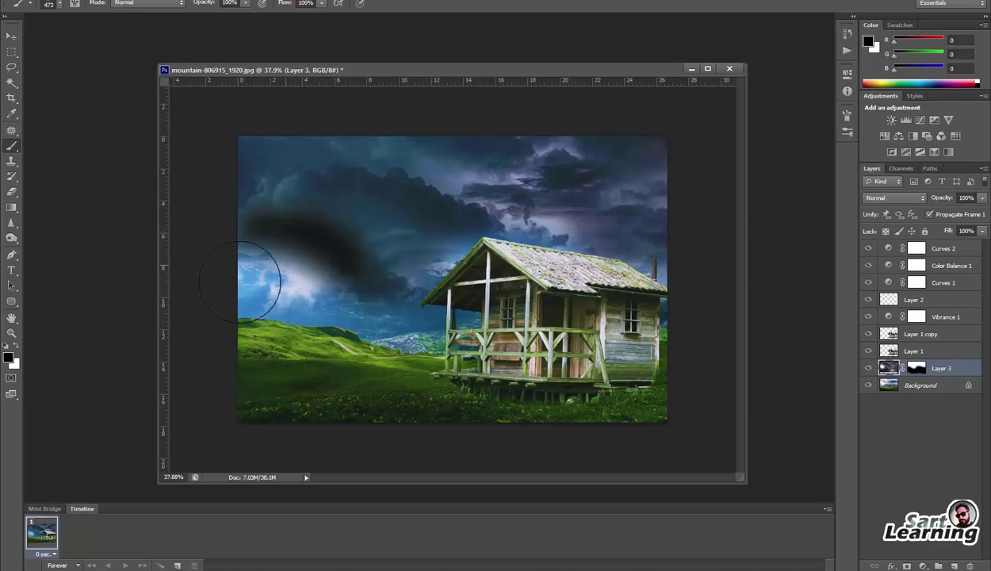
pyautogui.hotkey('ctrl', 'alt', 'z')
pyautogui.hotkey('ctrl', 'alt', 'z')
pyautogui.hotkey('ctrl', 'alt', 'z')
pyautogui.hotkey('ctrl', 'shift', 'z')
# Step: Paint on the storm sky's mask to extend the dark clouds over the remaining bright clouds and mountains down to the hills
pyautogui.click(915, 372)
pyautogui.moveTo(265, 281)
pyautogui.mouseDown()
pyautogui.moveTo(347, 281)
pyautogui.moveTo(401, 317)
pyautogui.moveTo(440, 254)
pyautogui.mouseUp()
pyautogui.press('x')
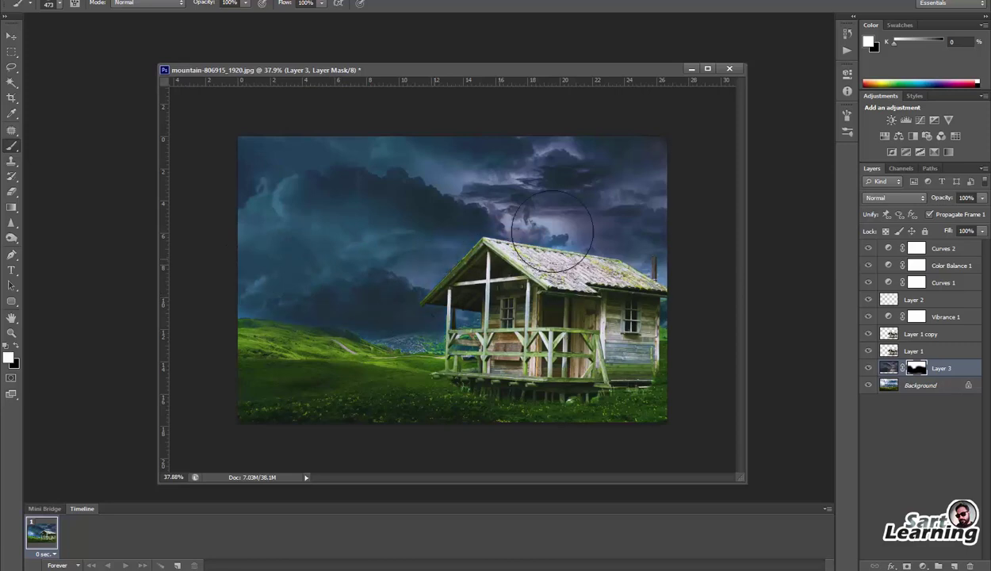
pyautogui.moveTo(448, 308); pyautogui.dragTo(341, 349)
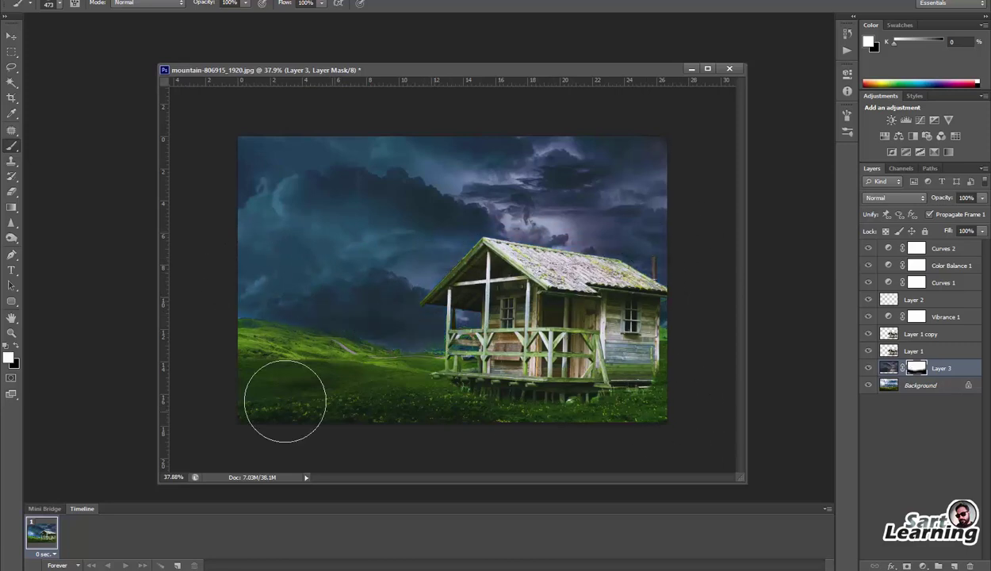
# Step: Load the hut's outline as a selection, paint its roof on a new layer with a blue sampled from the sky, and deselect
pyautogui.click(920, 334)
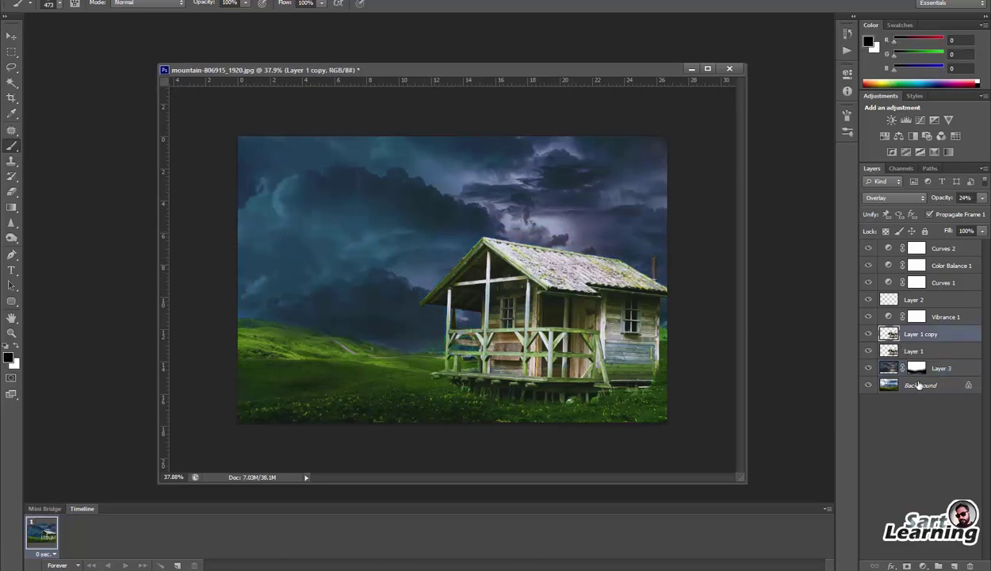
pyautogui.keyDown('ctrl'); pyautogui.click(889, 333); pyautogui.keyUp('ctrl')
pyautogui.click(955, 566)
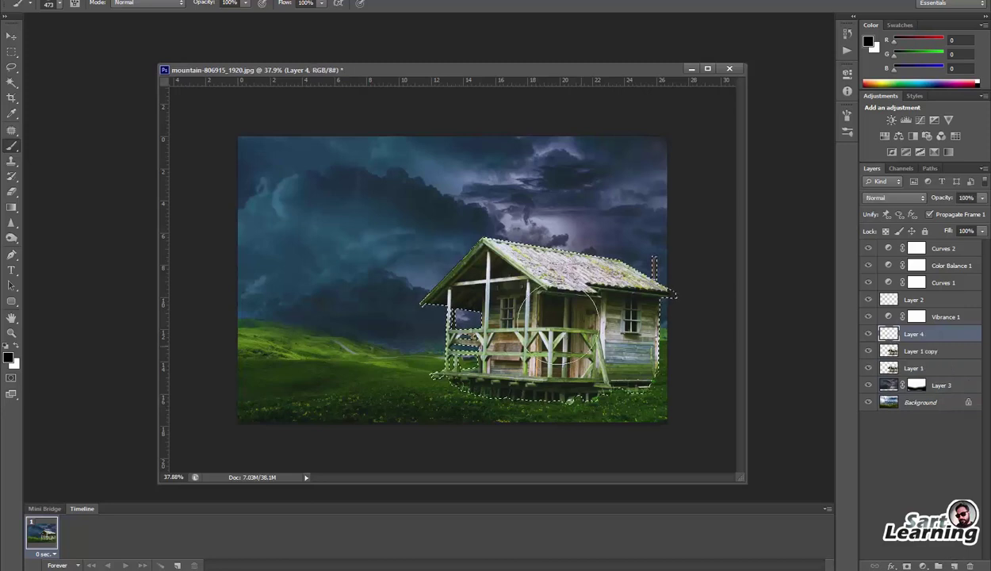
pyautogui.keyDown('alt'); pyautogui.click(423, 247); pyautogui.keyUp('alt')
pyautogui.moveTo(519, 225); pyautogui.dragTo(685, 230)
pyautogui.hotkey('ctrl', 'd')
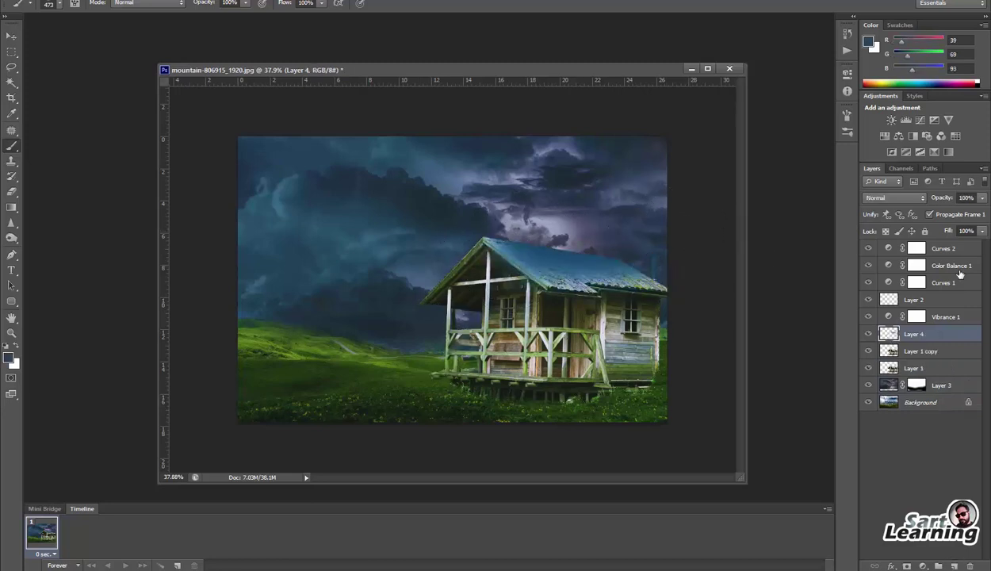
# Step: Set the roof tint layer's blend mode to Hard Light and its opacity to 42%
pyautogui.scroll(-6, 901, 199)
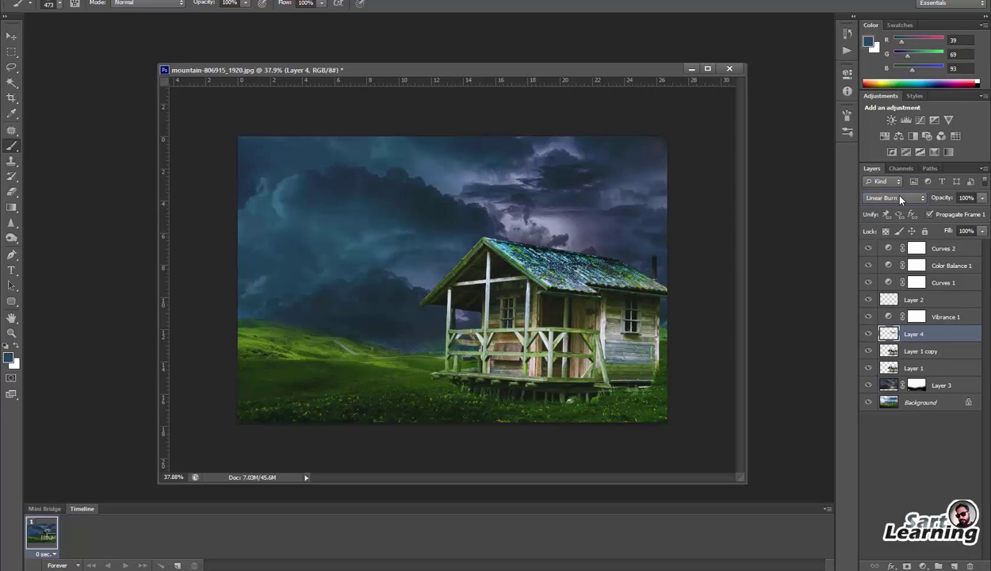
pyautogui.scroll(-7, 901, 199)
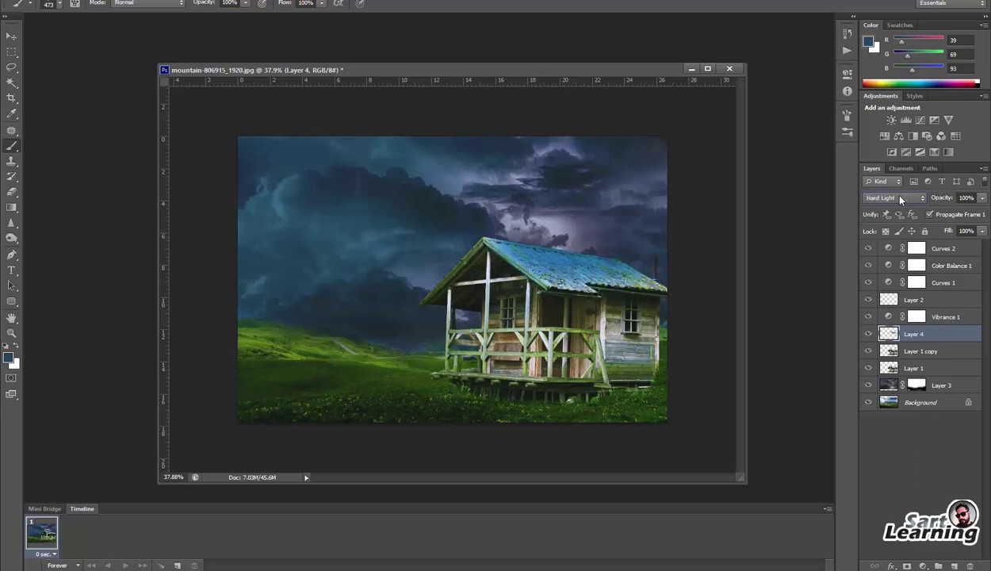
pyautogui.moveTo(944, 202); pyautogui.dragTo(915, 209)
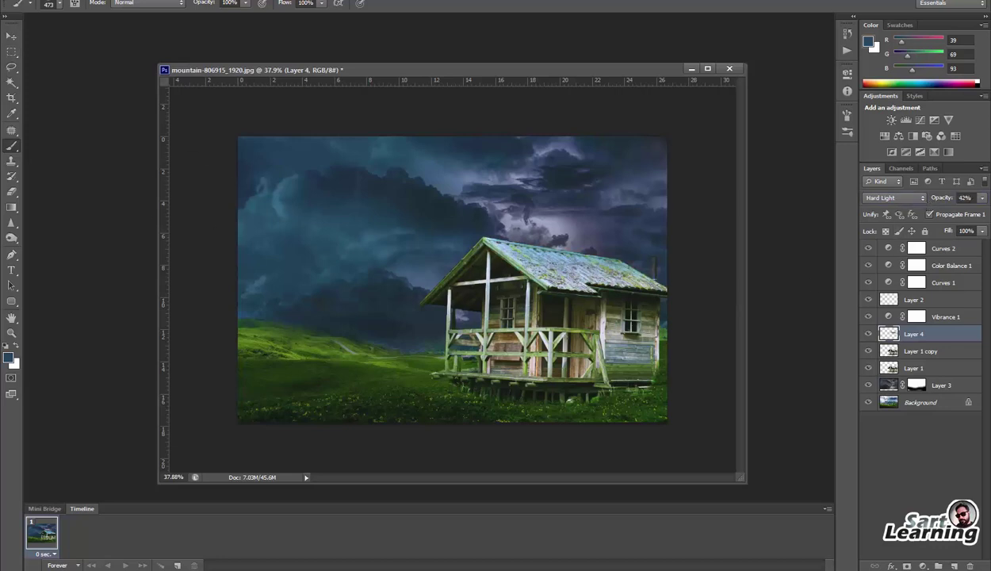
pyautogui.click(11, 37)
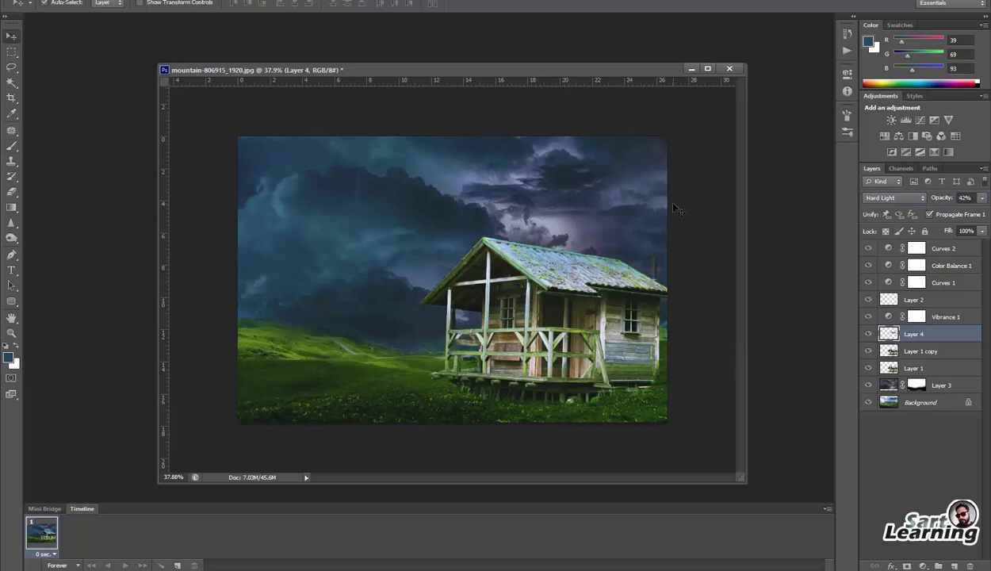
# Step: Save the layered document to the Desktop as mountain-806915_1920.psd in Photoshop format
pyautogui.hotkey('ctrl', 'shift', 's')
pyautogui.click(33, 67)
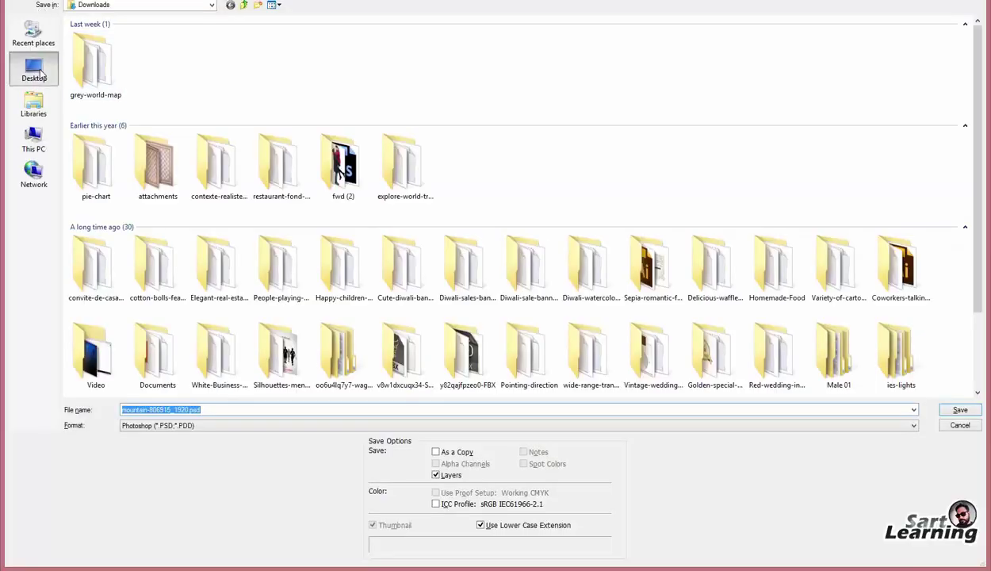
pyautogui.click(959, 410)
pyautogui.click(626, 162)
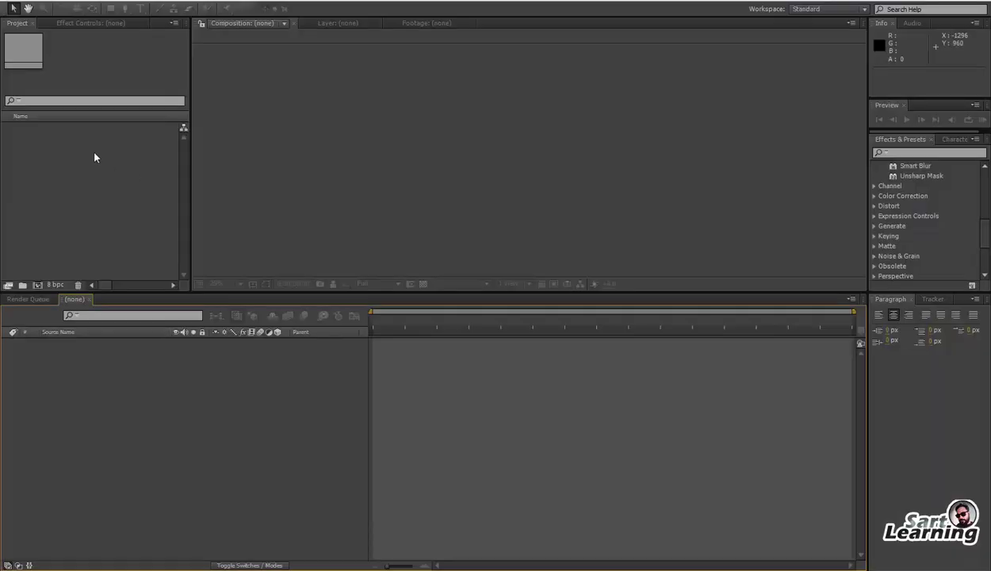
# Step: In After Effects, import the saved mountain-806915_1920 PSD as a layered composition, open it, and fit it to the viewer
pyautogui.hotkey('ctrl', 'i')
pyautogui.click(33, 103)
pyautogui.doubleClick(97, 89)
pyautogui.click(143, 141)
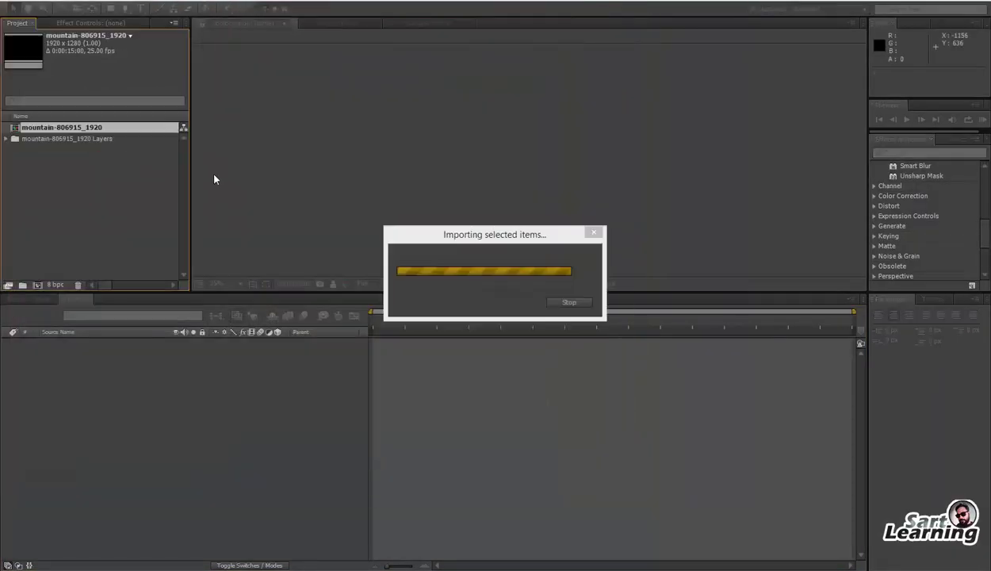
pyautogui.doubleClick(49, 125)
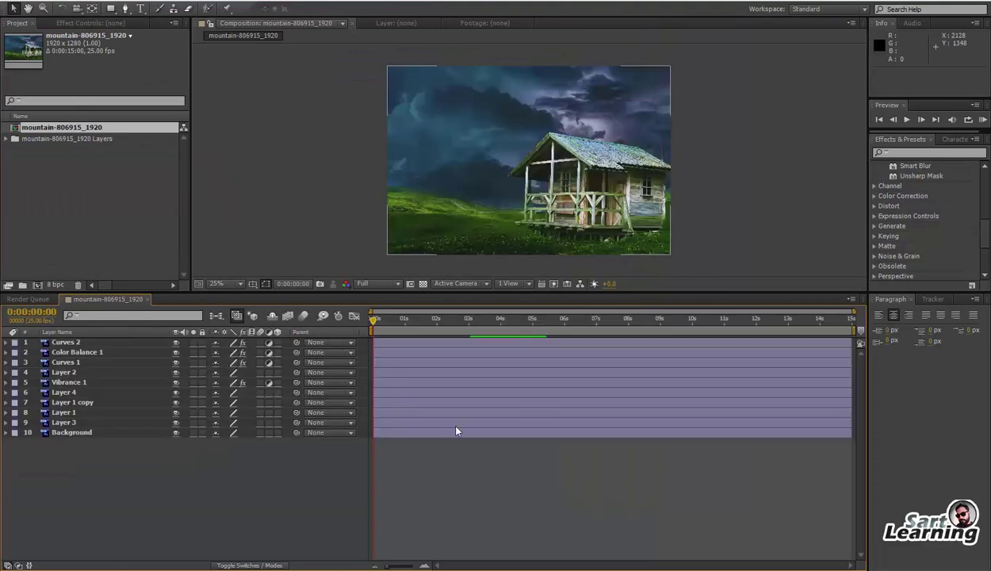
pyautogui.scroll(2, 595, 215)
pyautogui.click(228, 284)
pyautogui.click(235, 299)
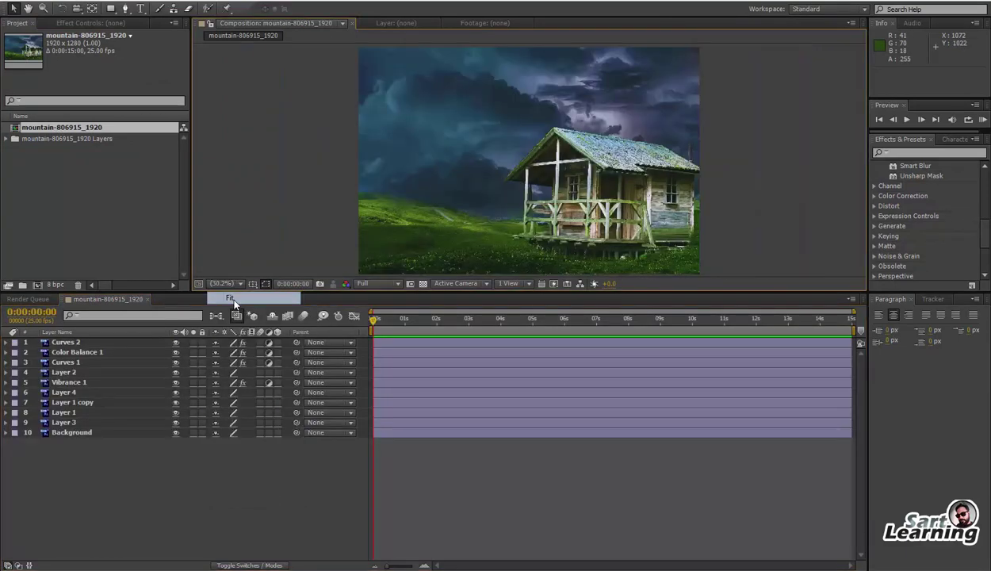
# Step: Nest the mountain-806915_1920 composition in a new composition and make it a 3D layer
pyautogui.rightClick(158, 498)
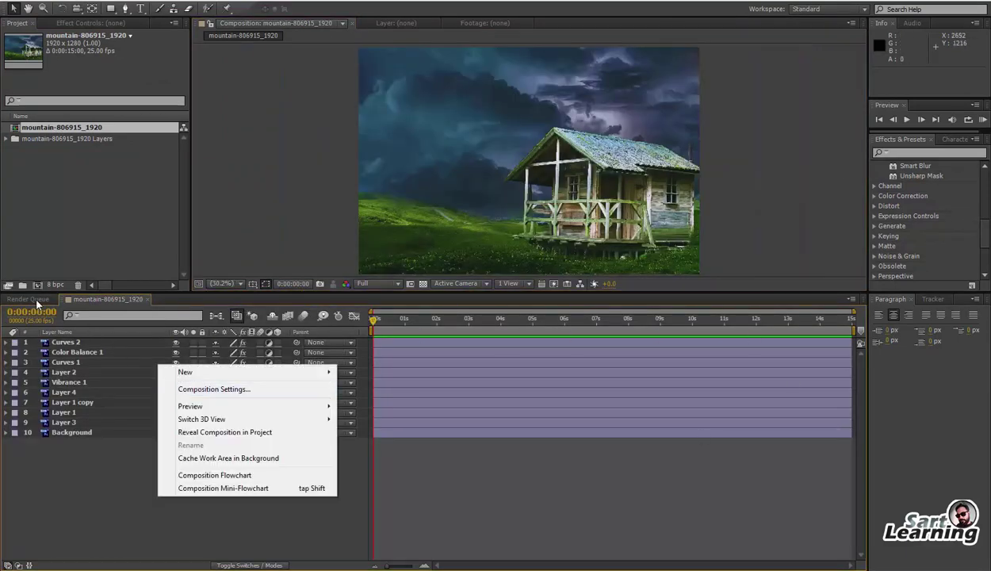
pyautogui.click(32, 129)
pyautogui.moveTo(31, 129); pyautogui.dragTo(37, 285)
pyautogui.click(278, 342)
# Step: Add a Point light named Light 1 with a warm yellow color
pyautogui.rightClick(266, 454)
pyautogui.moveTo(306, 325)
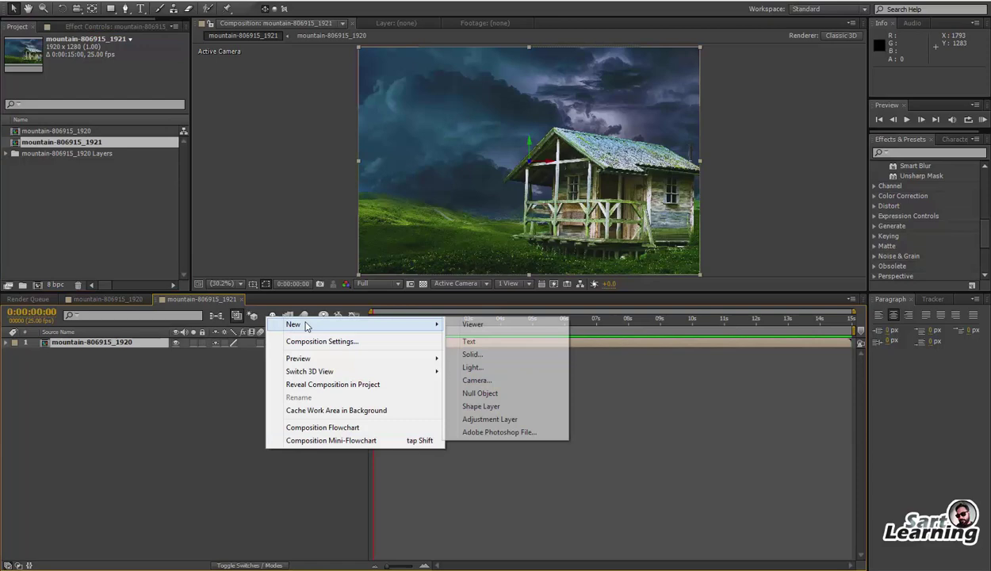
pyautogui.click(488, 368)
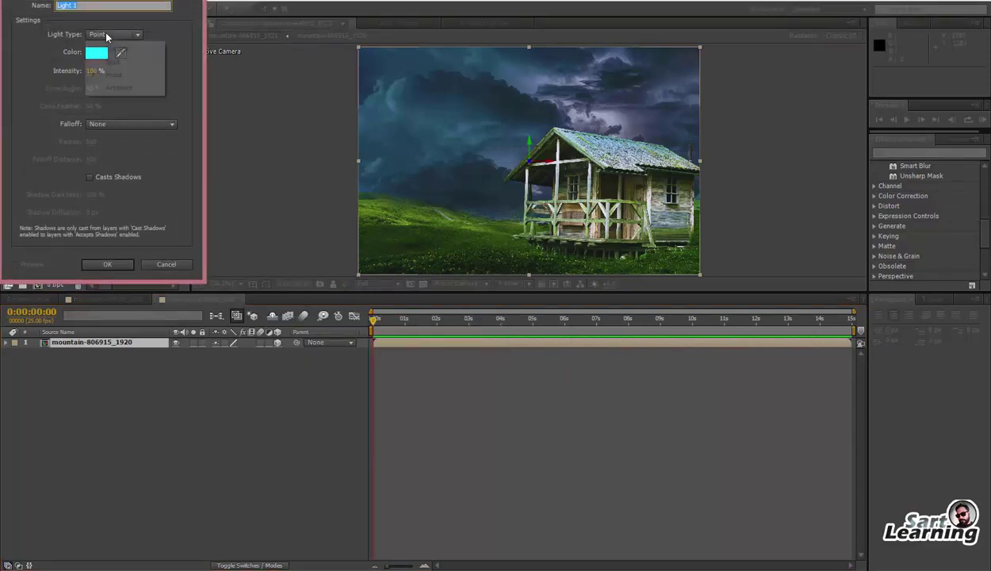
pyautogui.click(103, 62)
pyautogui.click(174, 135)
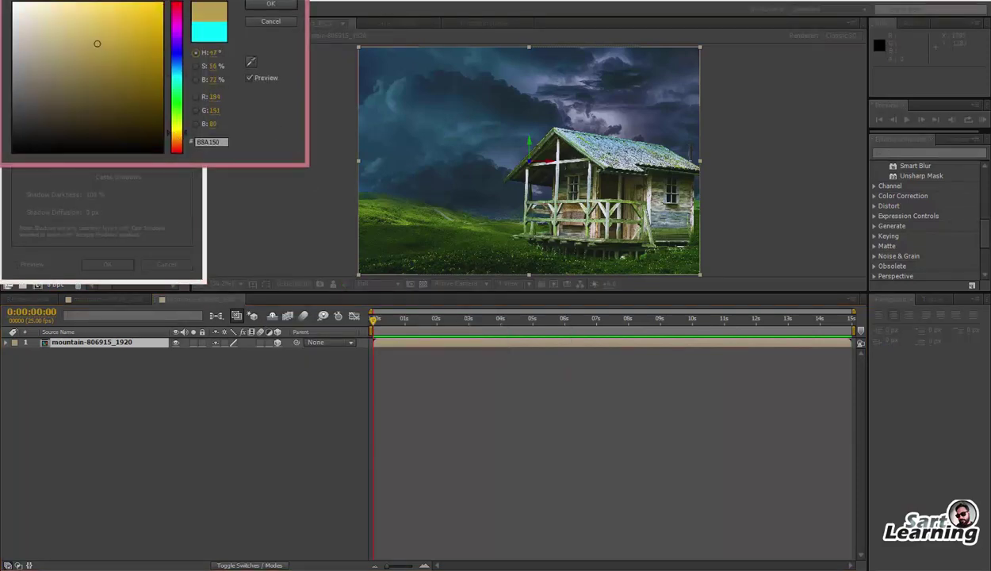
pyautogui.click(271, 5)
pyautogui.click(127, 262)
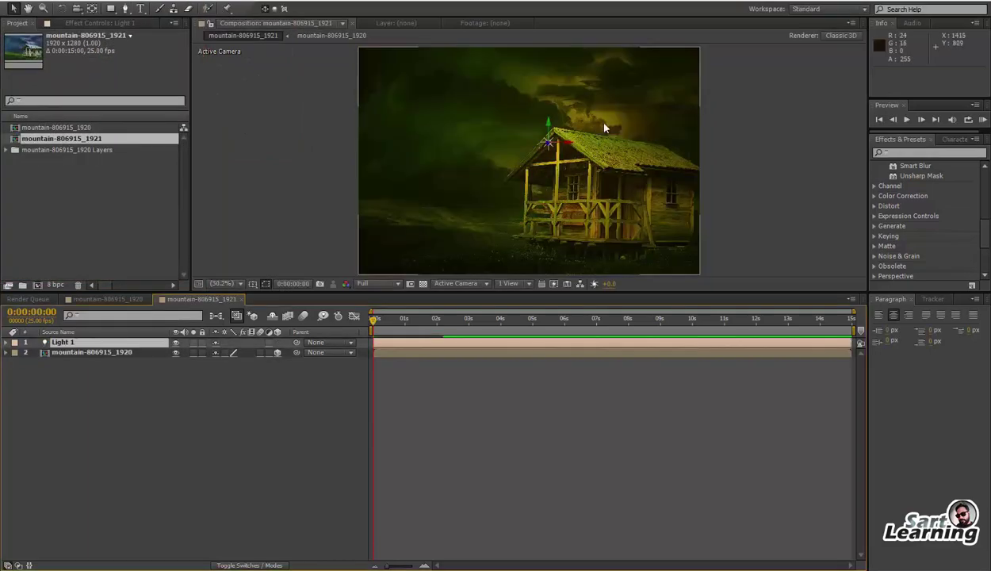
# Step: Show two views and move Light 1 close to the hut's porch, at about 1232, 693, -91
pyautogui.click(508, 284)
pyautogui.click(528, 307)
pyautogui.moveTo(366, 207); pyautogui.dragTo(391, 175)
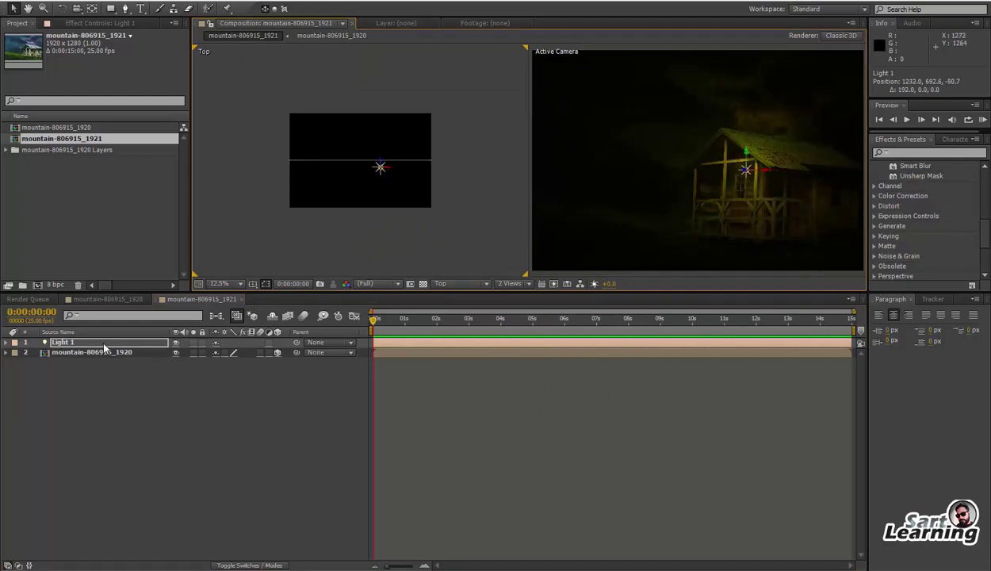
# Step: Change Light 1's color to orange (FF9000) and raise its intensity to 178%
pyautogui.click(14, 341)
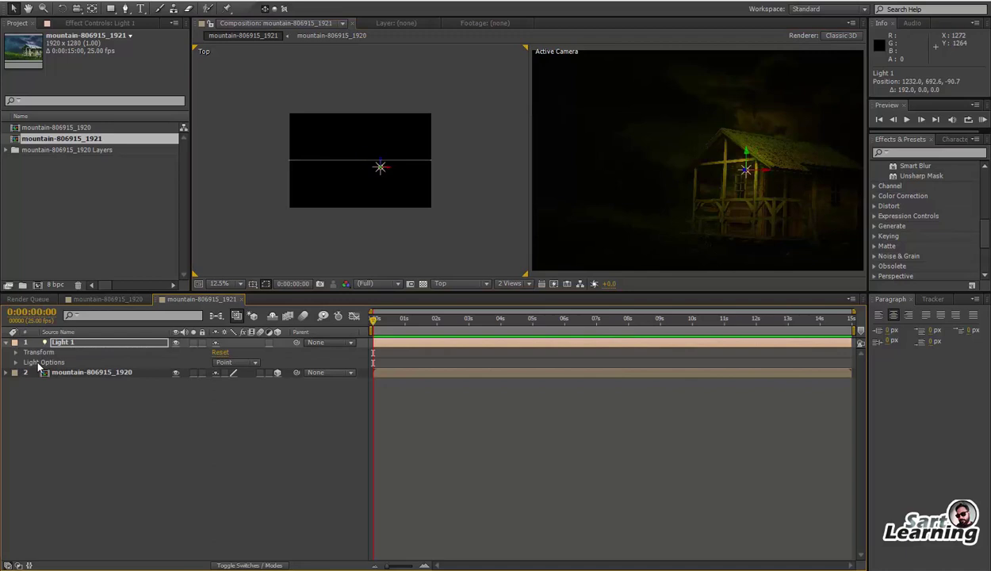
pyautogui.click(15, 363)
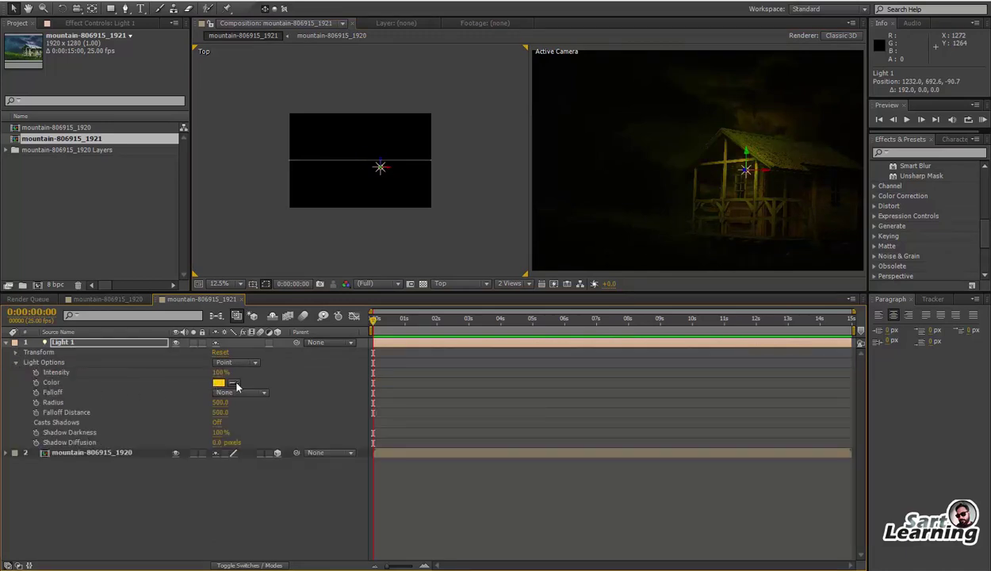
pyautogui.click(219, 383)
pyautogui.moveTo(184, 138); pyautogui.dragTo(180, 143)
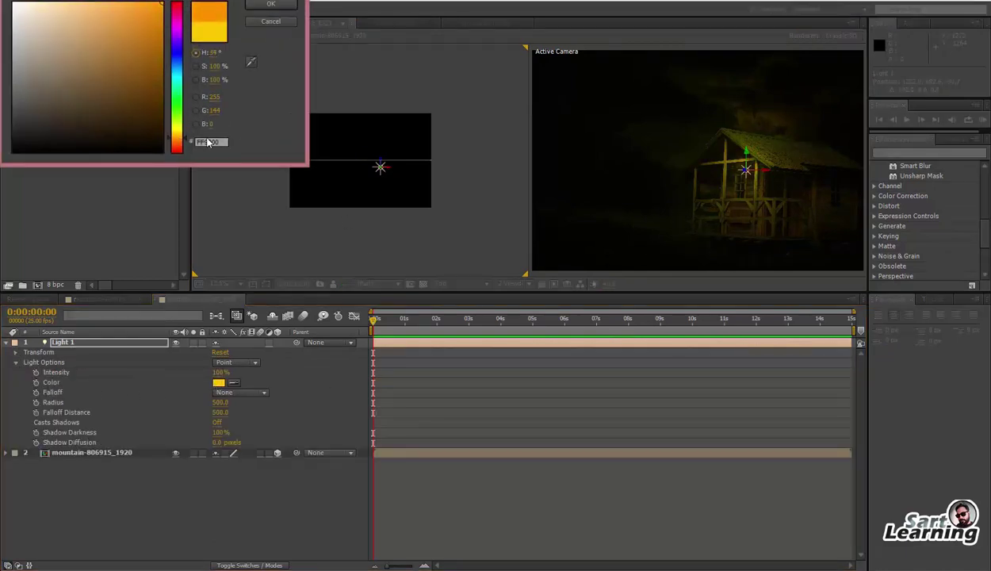
pyautogui.click(268, 5)
pyautogui.moveTo(216, 373); pyautogui.dragTo(266, 382)
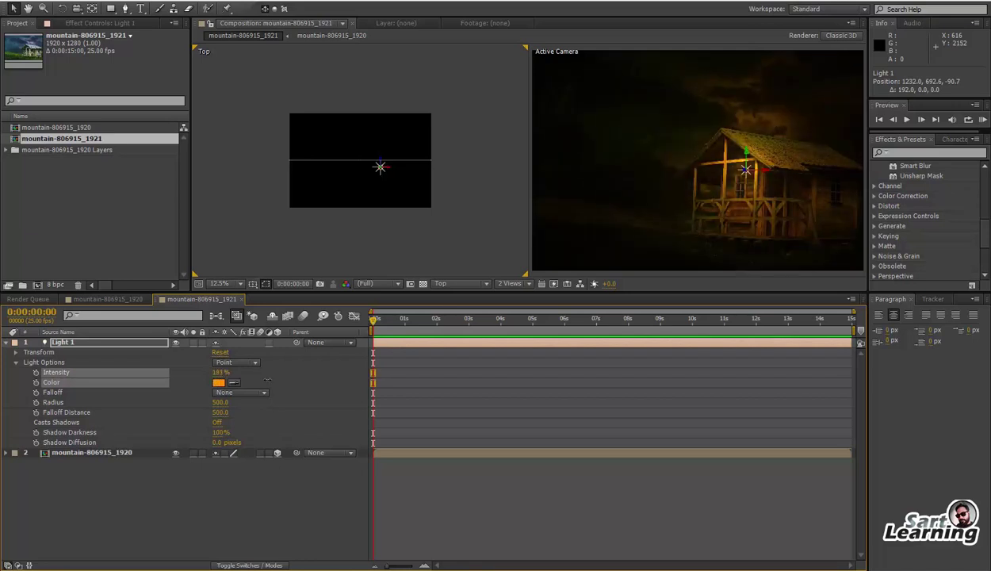
pyautogui.click(151, 481)
# Step: Duplicate Light 1 and change the copy, Light 2, to a Parallel light
pyautogui.click(64, 342)
pyautogui.hotkey('ctrl', 'd')
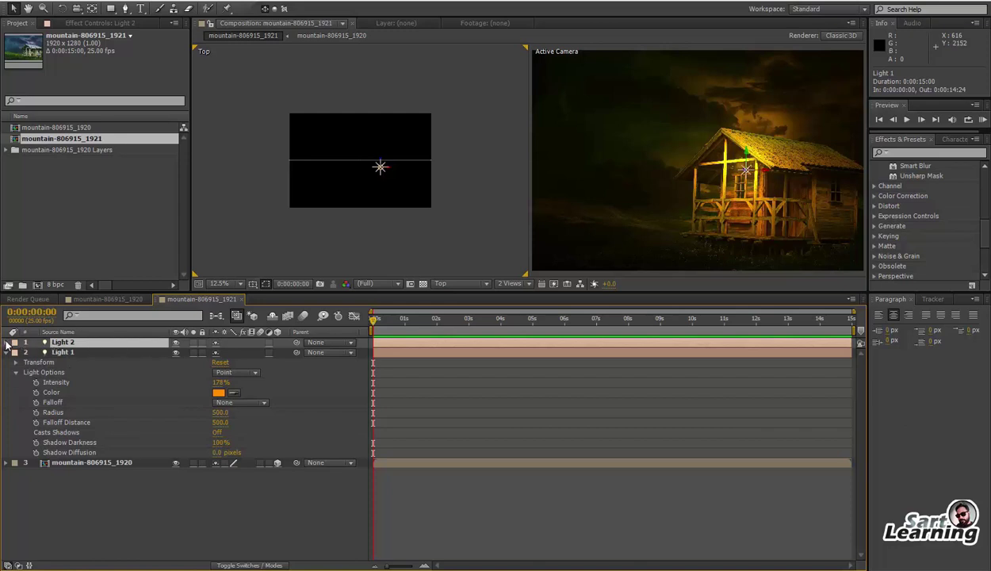
pyautogui.click(6, 342)
pyautogui.click(236, 363)
pyautogui.click(230, 375)
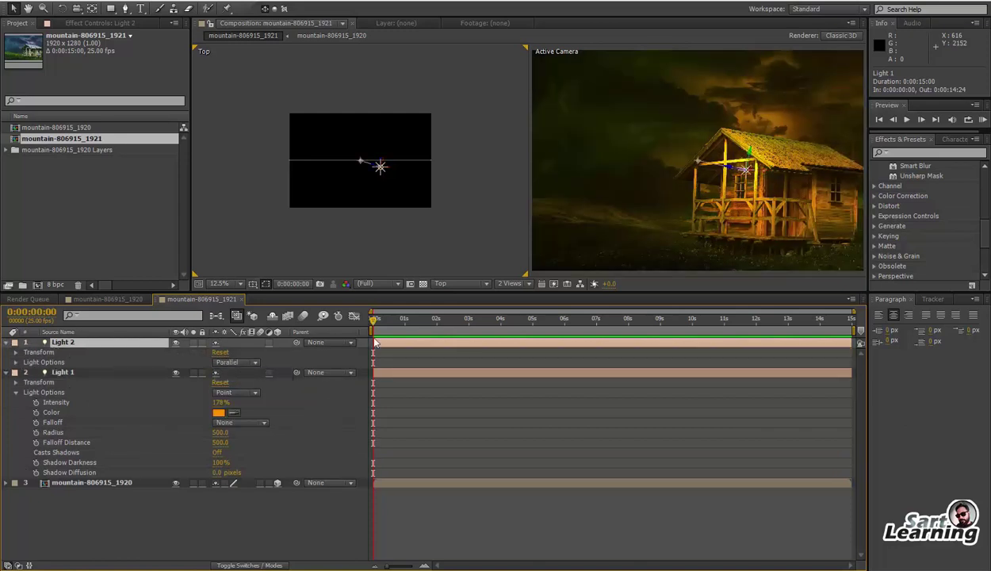
# Step: Give Light 2 a dark blue color and raise its intensity to about 424%
pyautogui.click(16, 359)
pyautogui.click(215, 384)
pyautogui.click(177, 63)
pyautogui.moveTo(117, 79); pyautogui.dragTo(119, 100)
pyautogui.click(270, 5)
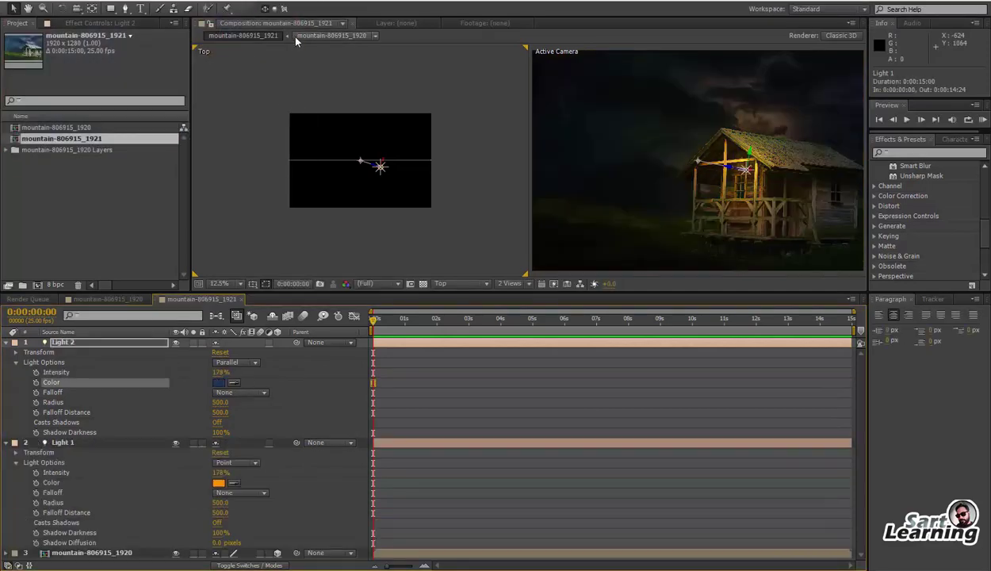
pyautogui.moveTo(218, 374); pyautogui.dragTo(286, 374)
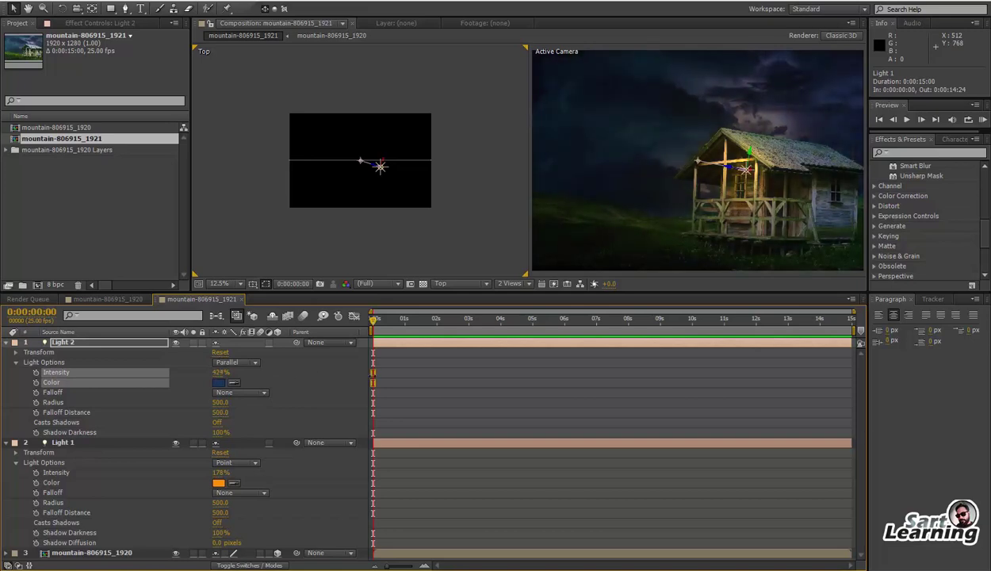
pyautogui.click(6, 342)
pyautogui.click(6, 352)
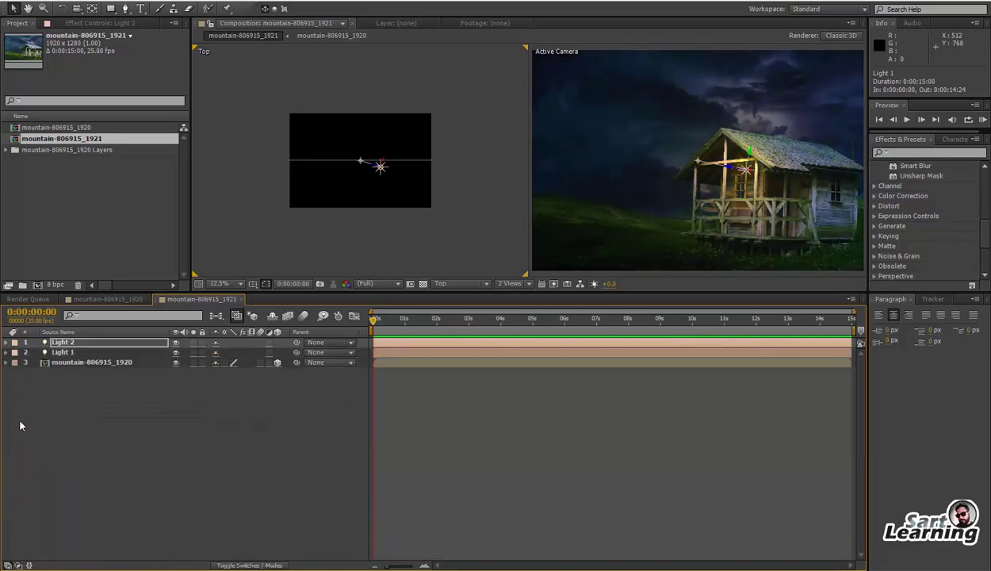
# Step: Add an adjustment layer with CC Rainfall, setting Wind to -1330, Spread to 9.7 and Opacity to 38
pyautogui.rightClick(203, 440)
pyautogui.moveTo(235, 450)
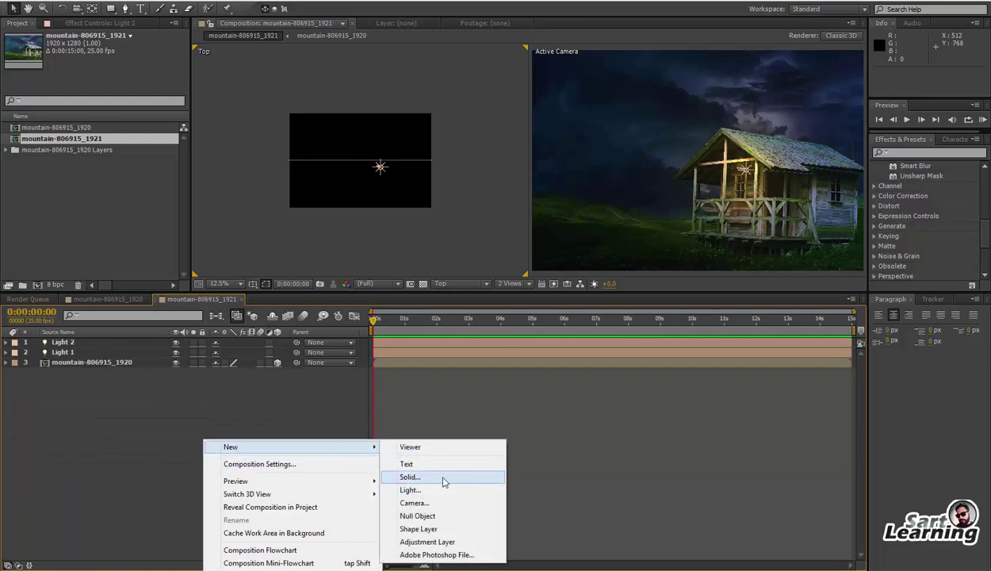
pyautogui.click(433, 541)
pyautogui.click(921, 153)
pyautogui.write('cc ra')
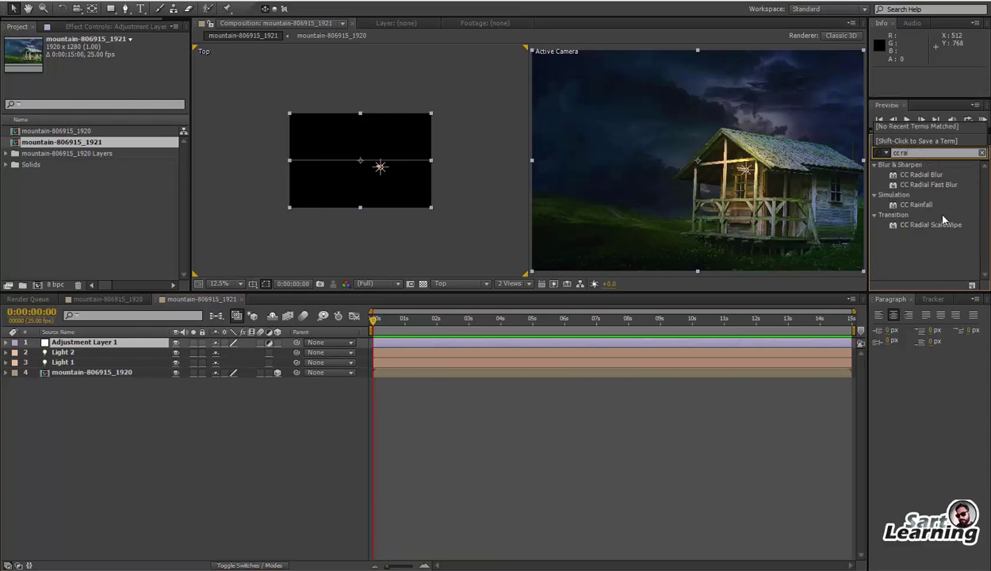
pyautogui.moveTo(912, 205); pyautogui.dragTo(499, 337)
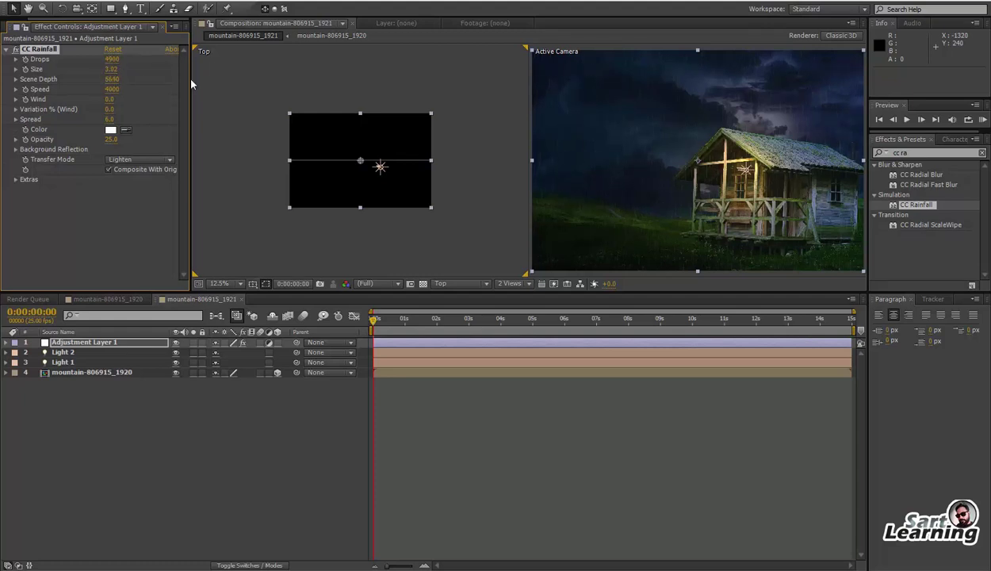
pyautogui.moveTo(137, 98); pyautogui.dragTo(209, 96)
pyautogui.click(258, 440)
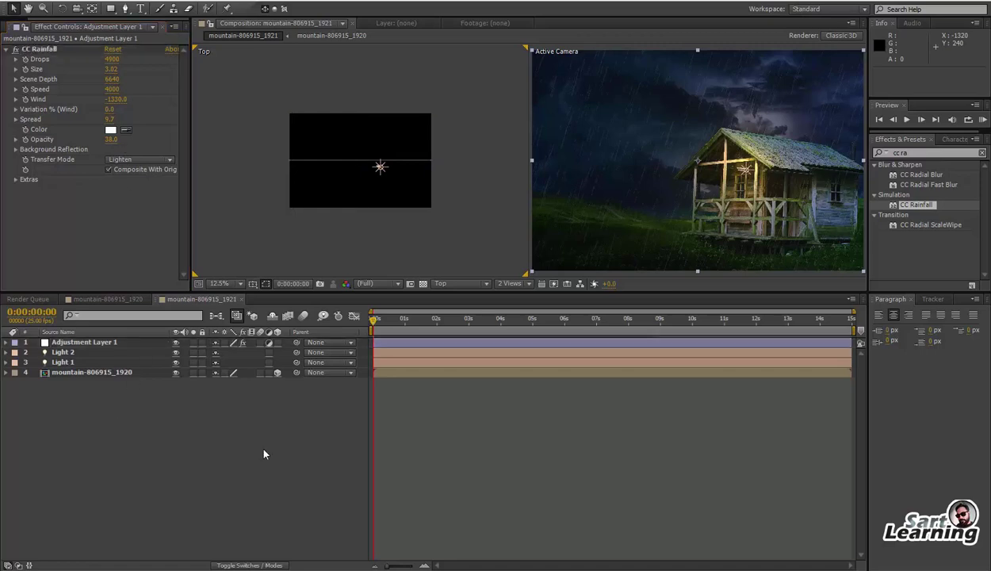
# Step: Open the nested mountain-806915_1920 composition
pyautogui.click(387, 351)
pyautogui.doubleClick(391, 376)
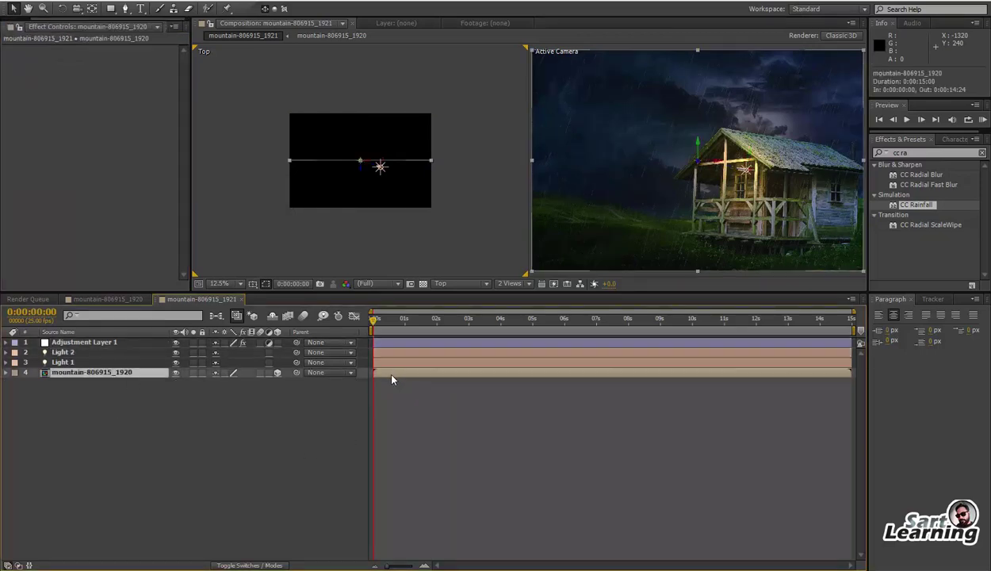
# Step: Try the Lightning effect on a new adjustment layer, starting in the sky at about 1524.6, 149.2, and delete that layer
pyautogui.rightClick(187, 487)
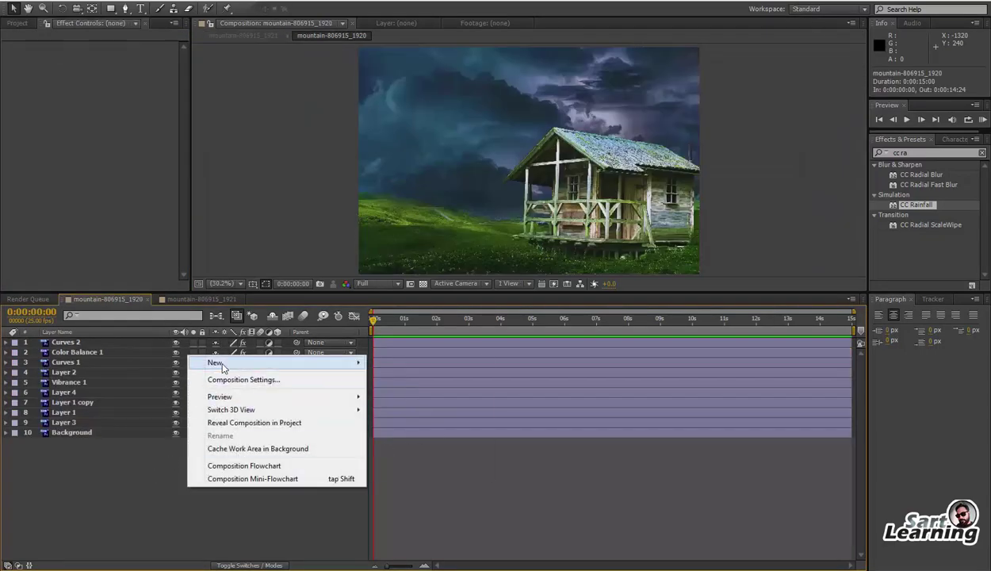
pyautogui.moveTo(216, 362)
pyautogui.click(397, 455)
pyautogui.click(981, 153)
pyautogui.write('light')
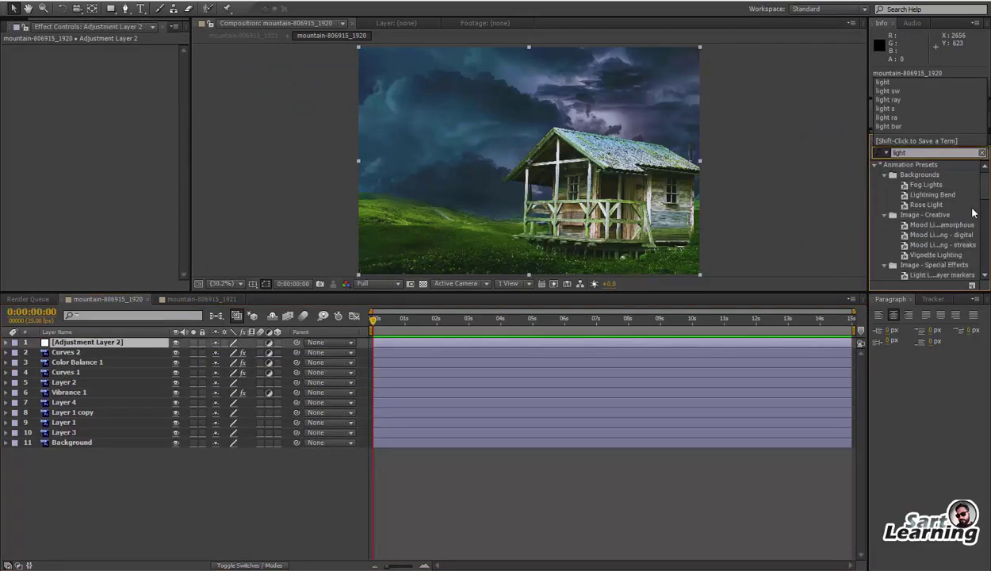
pyautogui.scroll(-5, 960, 230)
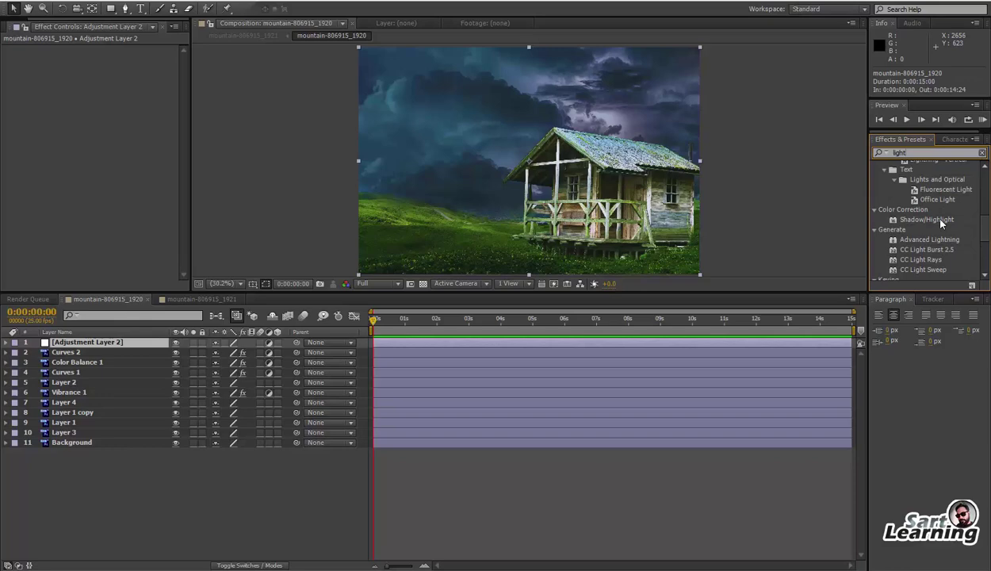
pyautogui.scroll(-1, 944, 269)
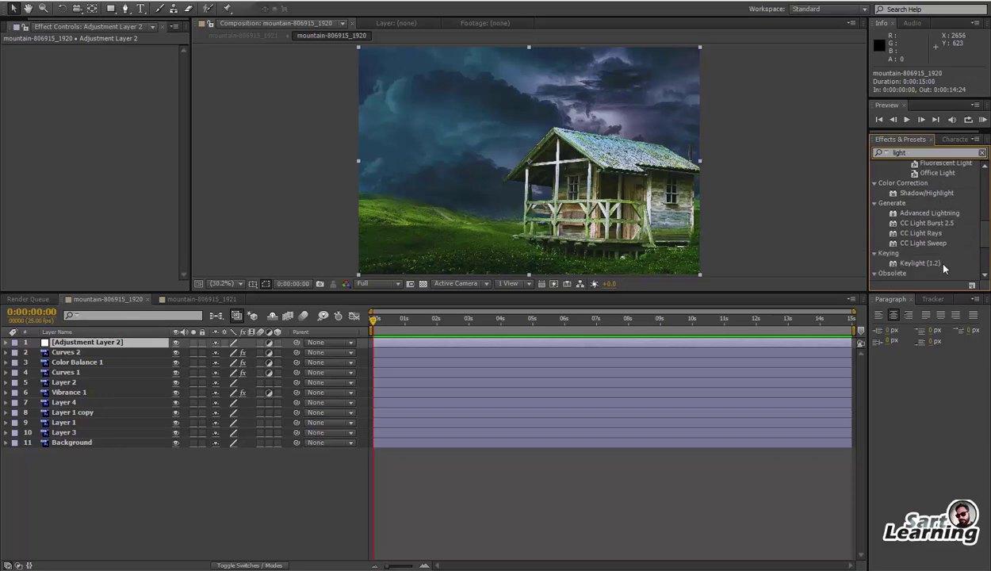
pyautogui.scroll(-3, 930, 242)
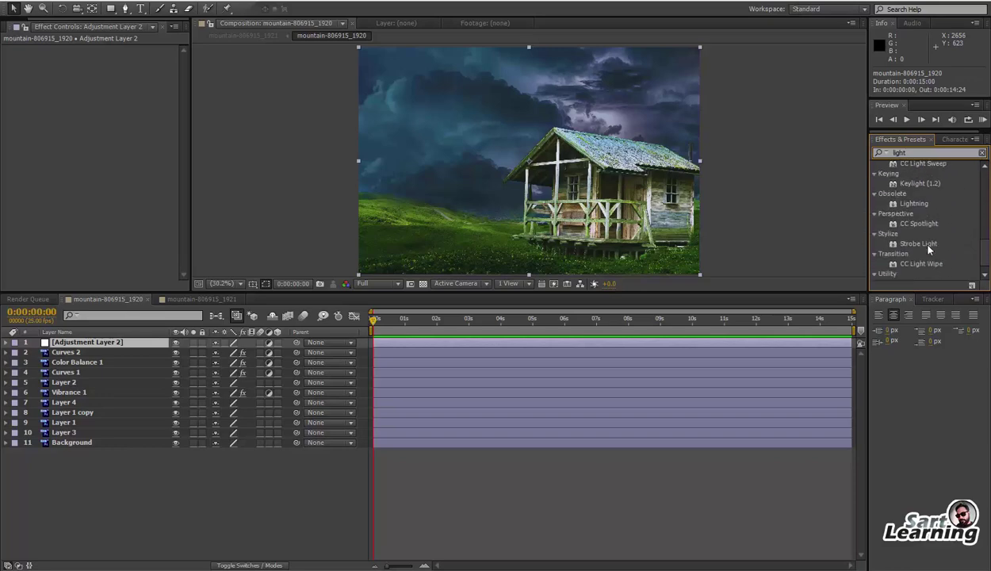
pyautogui.moveTo(924, 208); pyautogui.dragTo(104, 333)
pyautogui.moveTo(446, 162); pyautogui.dragTo(630, 74)
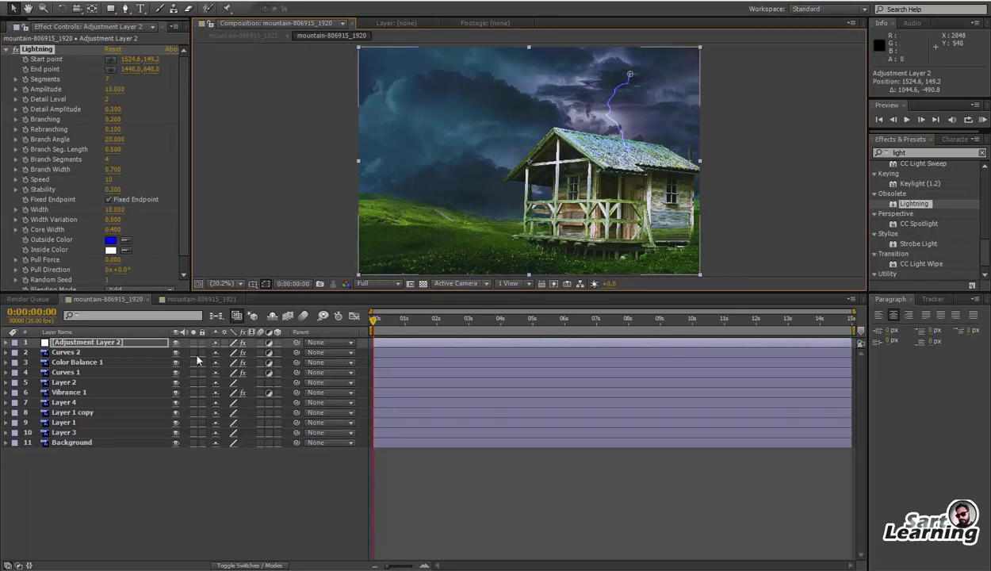
pyautogui.press('Delete')
# Step: Add a new adjustment layer and apply the Advanced Lightning effect to it
pyautogui.doubleClick(920, 153)
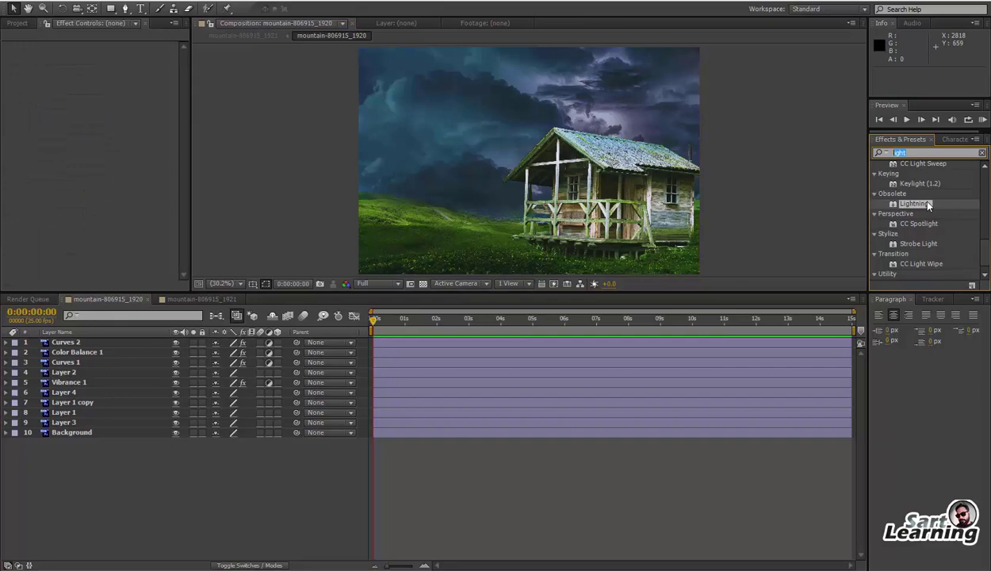
pyautogui.write('adv')
pyautogui.moveTo(904, 175); pyautogui.dragTo(107, 474)
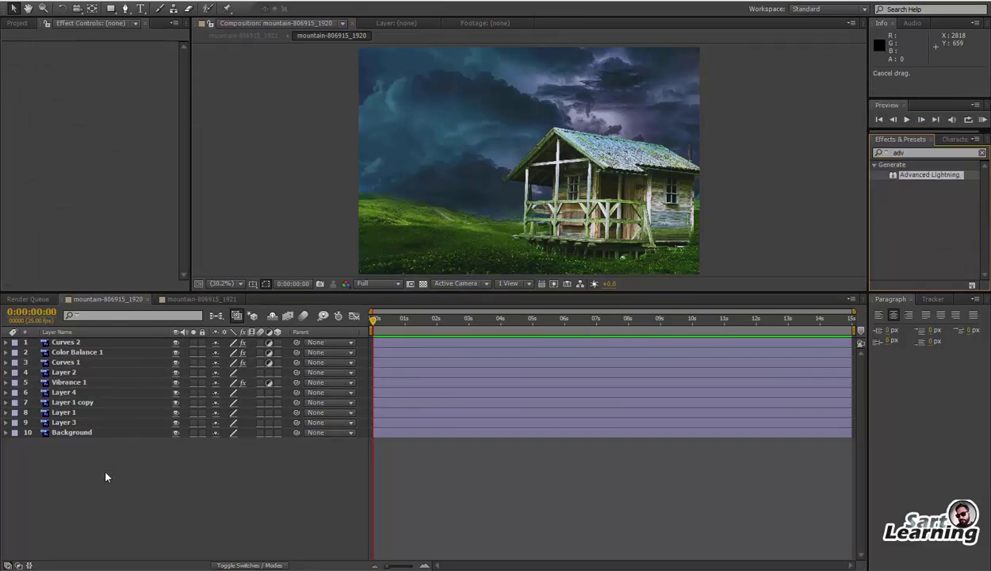
pyautogui.rightClick(106, 473)
pyautogui.moveTo(198, 347)
pyautogui.click(333, 444)
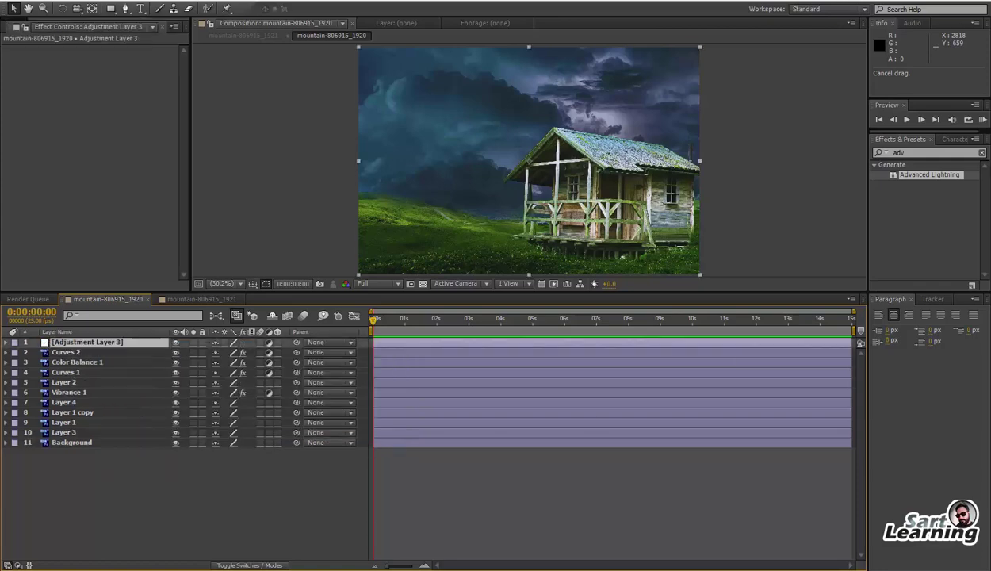
pyautogui.doubleClick(920, 181)
# Step: Move the lightning's origin into the sky above the hut, at about 1504, 93.8, and set its type to Breaking
pyautogui.moveTo(517, 60); pyautogui.dragTo(615, 63)
pyautogui.click(119, 60)
pyautogui.click(147, 99)
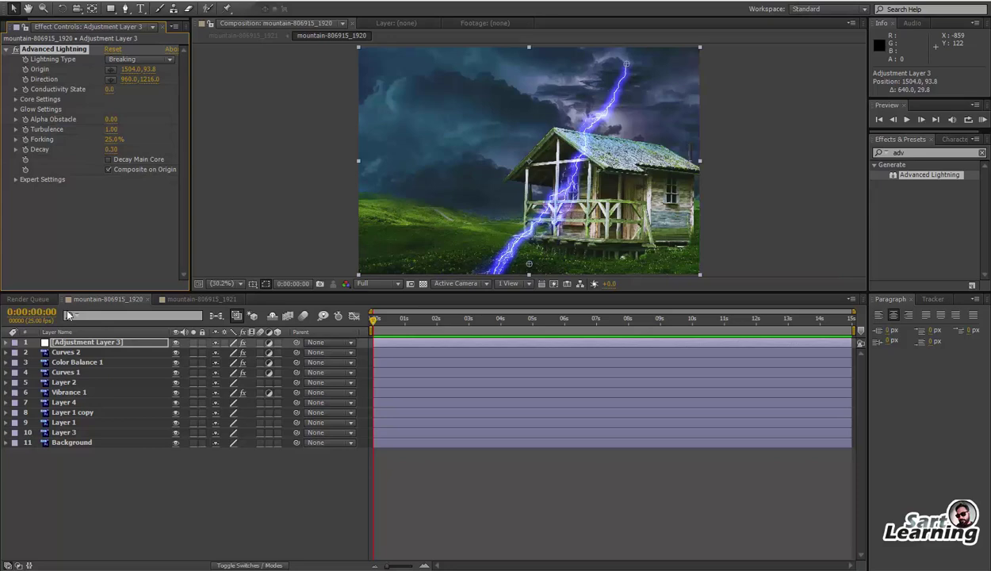
# Step: Place the lightning adjustment layer directly below Layer 1 and aim the bolt's direction at the hut, about 1434, 504
pyautogui.moveTo(65, 344); pyautogui.dragTo(71, 433)
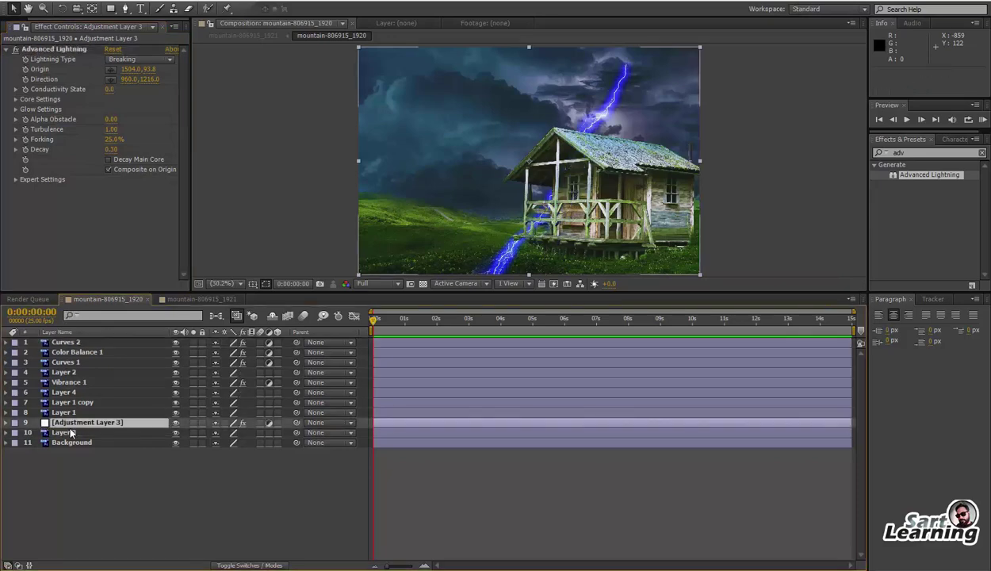
pyautogui.scroll(-2, 535, 185)
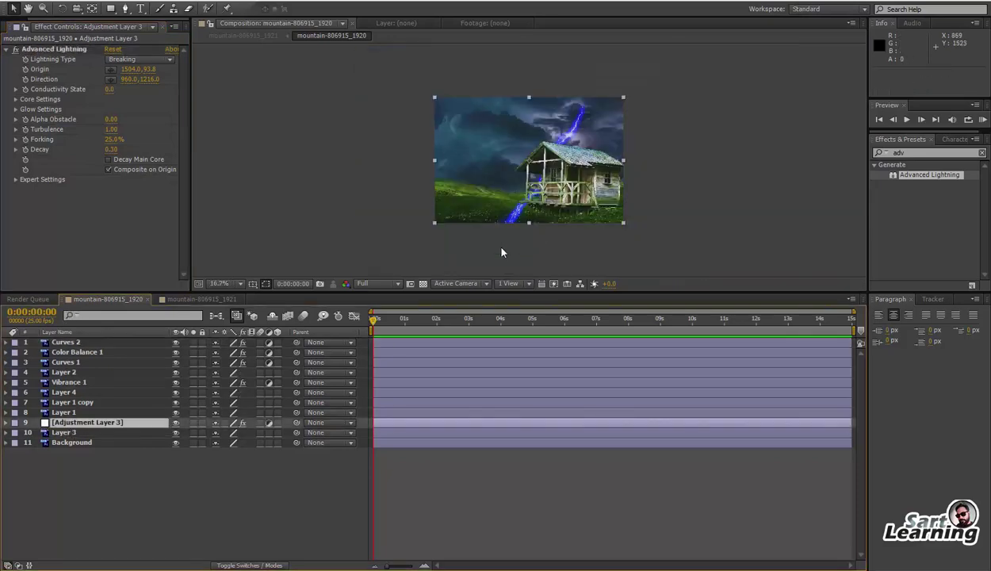
pyautogui.click(110, 80)
pyautogui.click(576, 186)
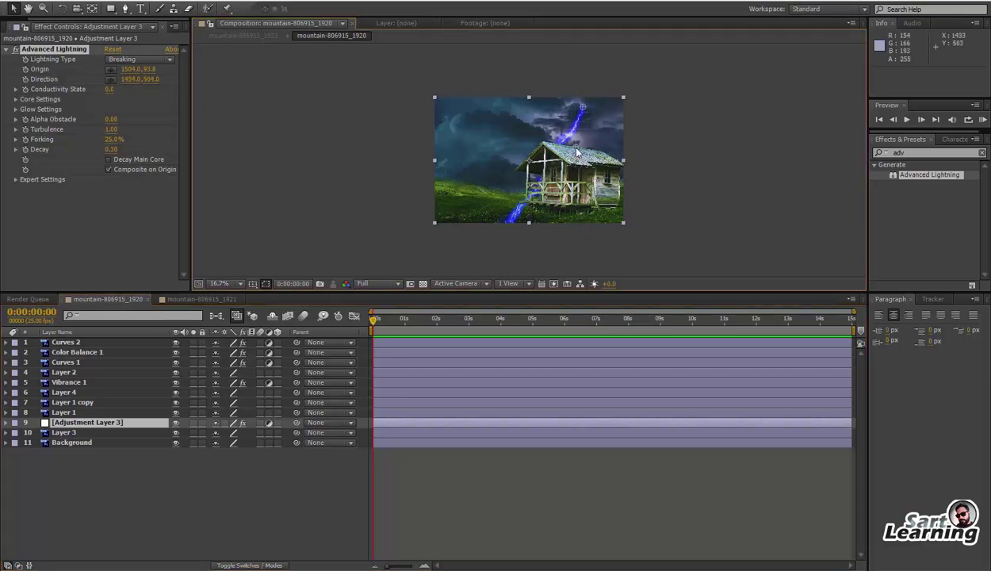
# Step: Change the lightning to a Two-Way Strike with Decay Main Core enabled, directed at about 1290, 672
pyautogui.click(120, 64)
pyautogui.click(141, 167)
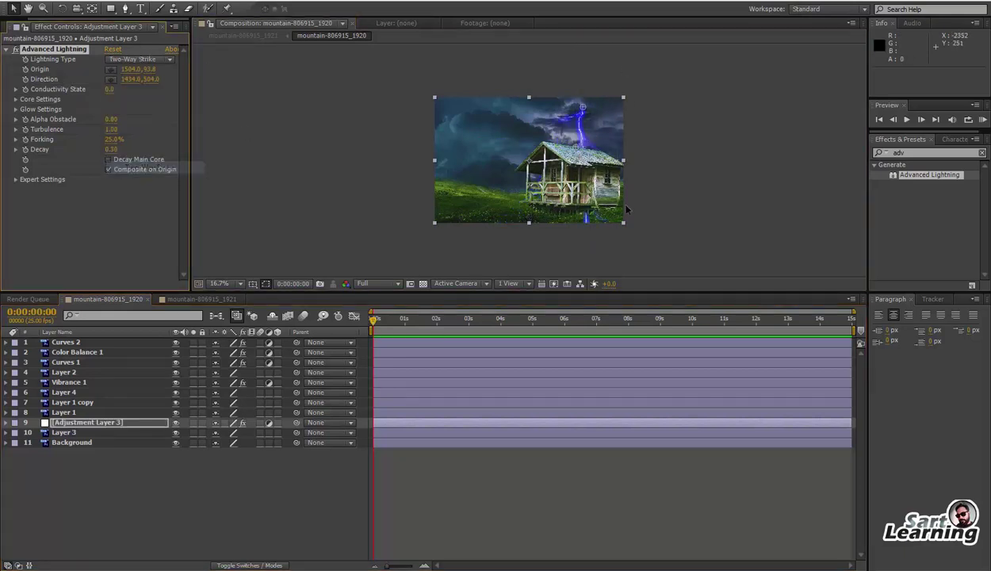
pyautogui.moveTo(574, 167); pyautogui.dragTo(560, 168)
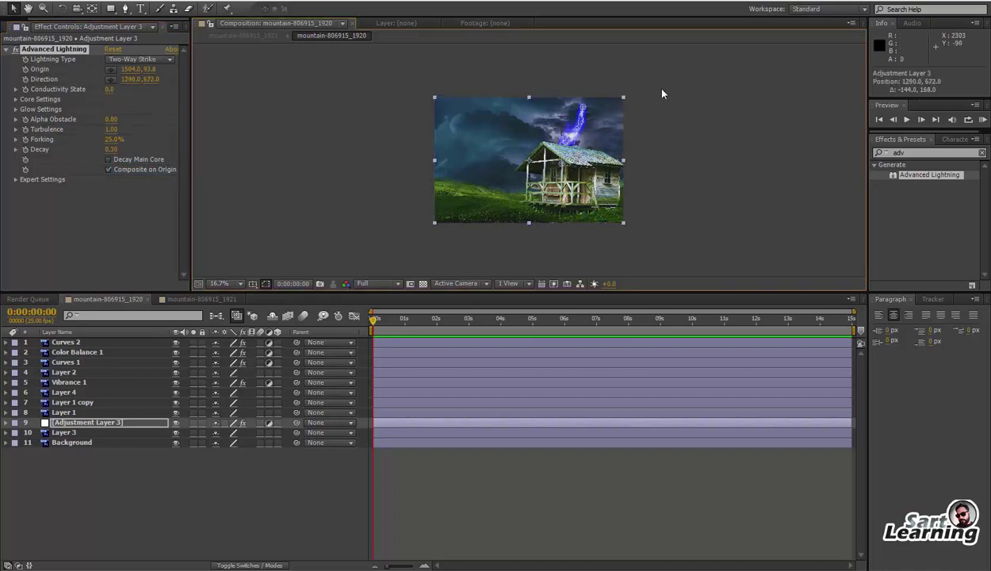
pyautogui.scroll(2, 662, 90)
pyautogui.click(109, 160)
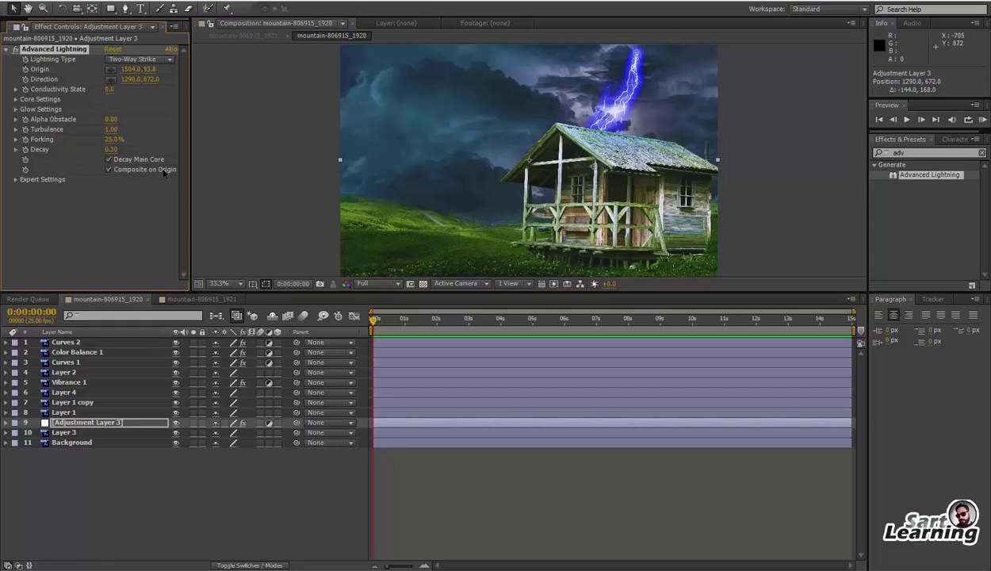
# Step: Set the lightning's glow to a brightened cloud-sampled blue and move its origin above the frame, at about 1708, -122.2
pyautogui.click(16, 89)
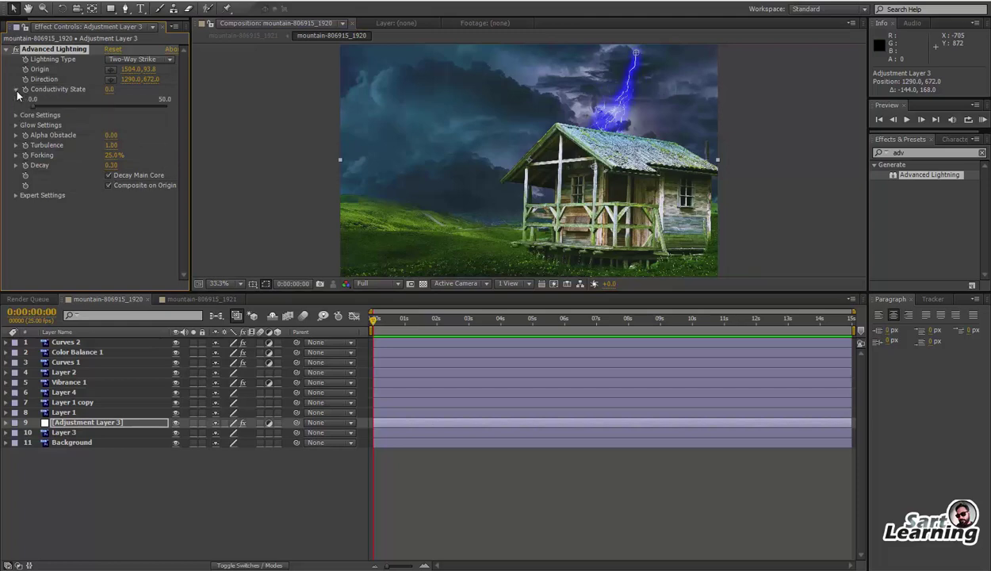
pyautogui.click(16, 115)
pyautogui.click(15, 158)
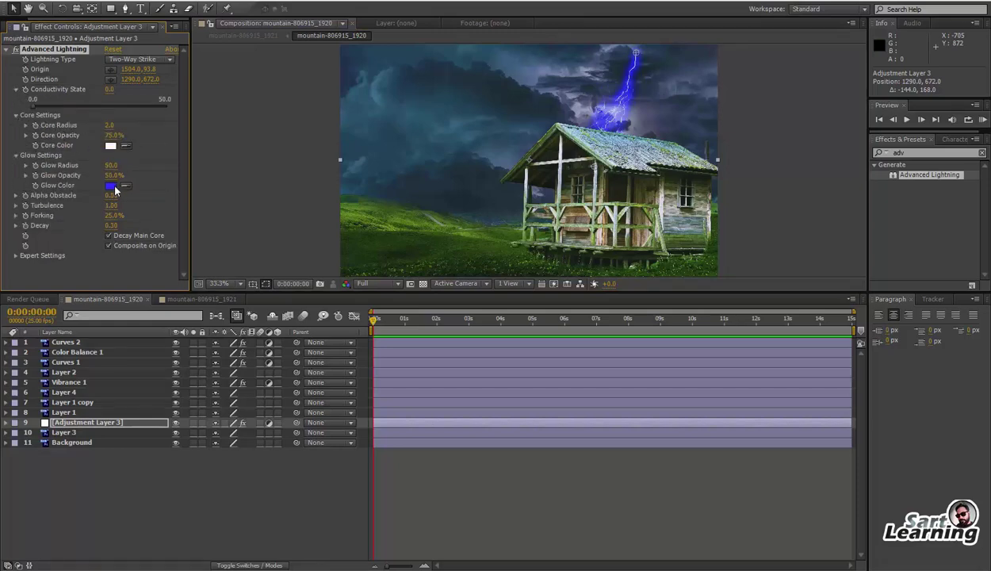
pyautogui.click(111, 184)
pyautogui.click(251, 63)
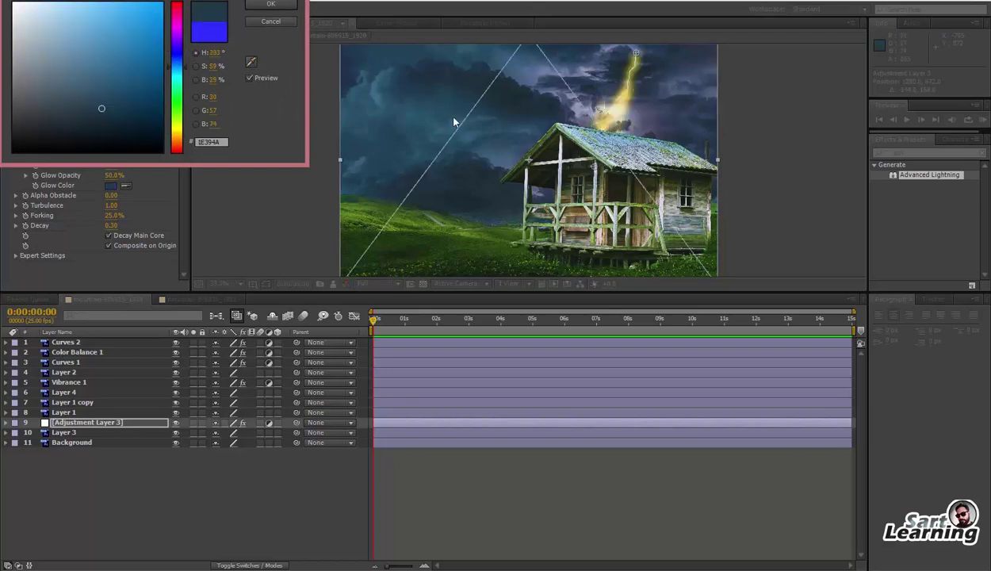
pyautogui.moveTo(103, 110); pyautogui.dragTo(99, 52)
pyautogui.click(268, 4)
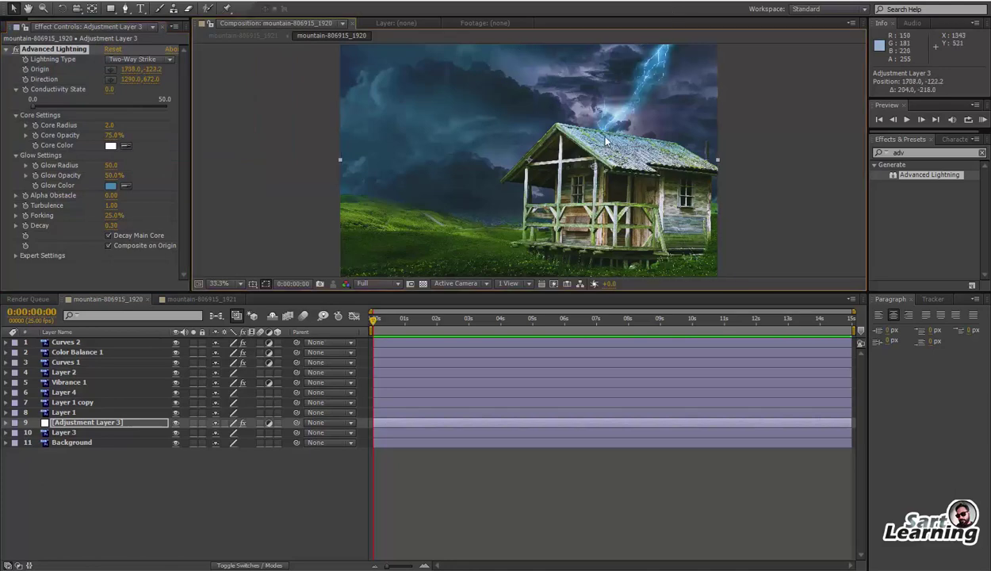
# Step: Keyframe the lightning's direction at about 1722, -9 at 0:00:00:24 and at about 1335, 636 at 0:00:01:01
pyautogui.click(405, 320)
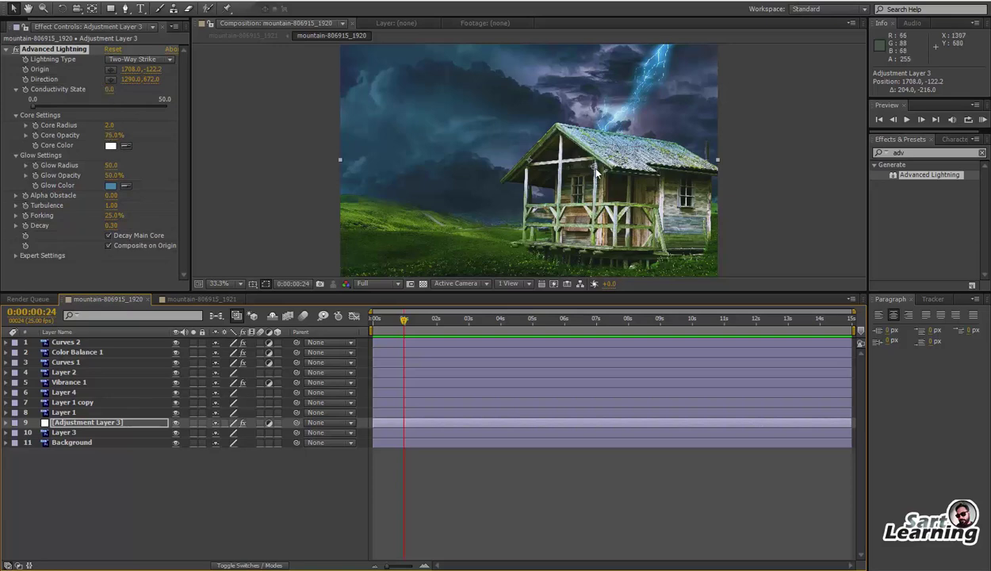
pyautogui.moveTo(603, 149); pyautogui.dragTo(676, 40)
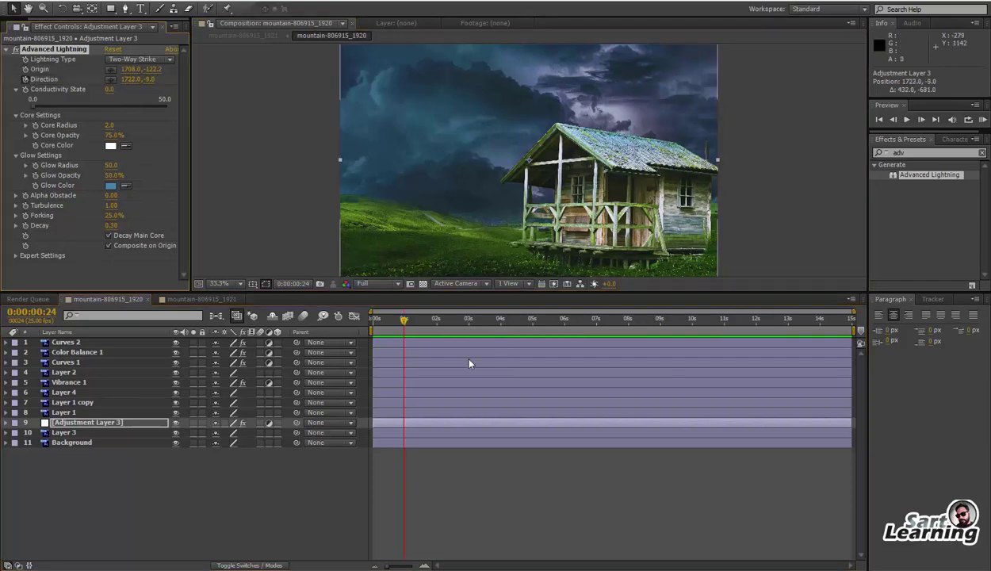
pyautogui.press('u')
pyautogui.moveTo(404, 321); pyautogui.dragTo(406, 321)
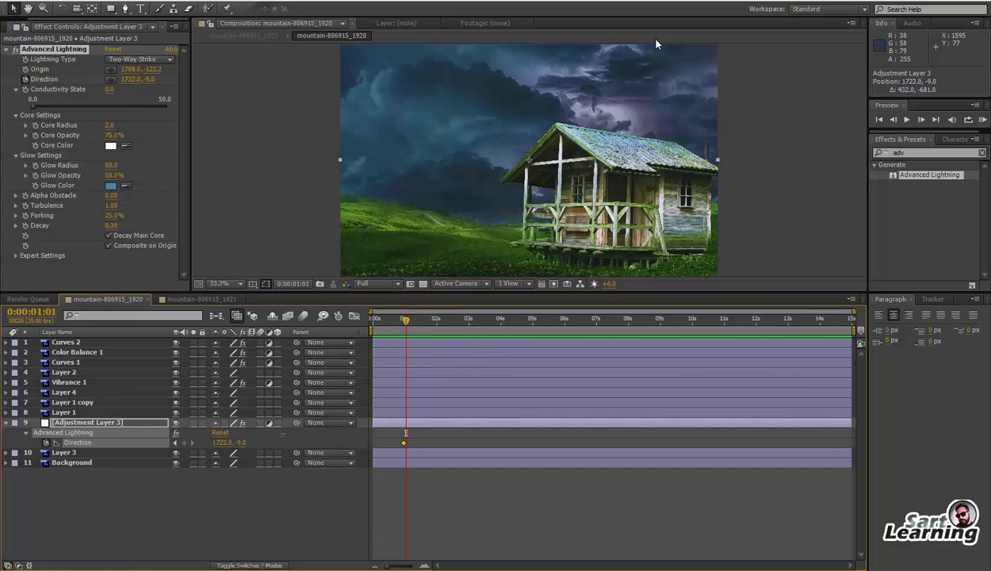
pyautogui.click(110, 79)
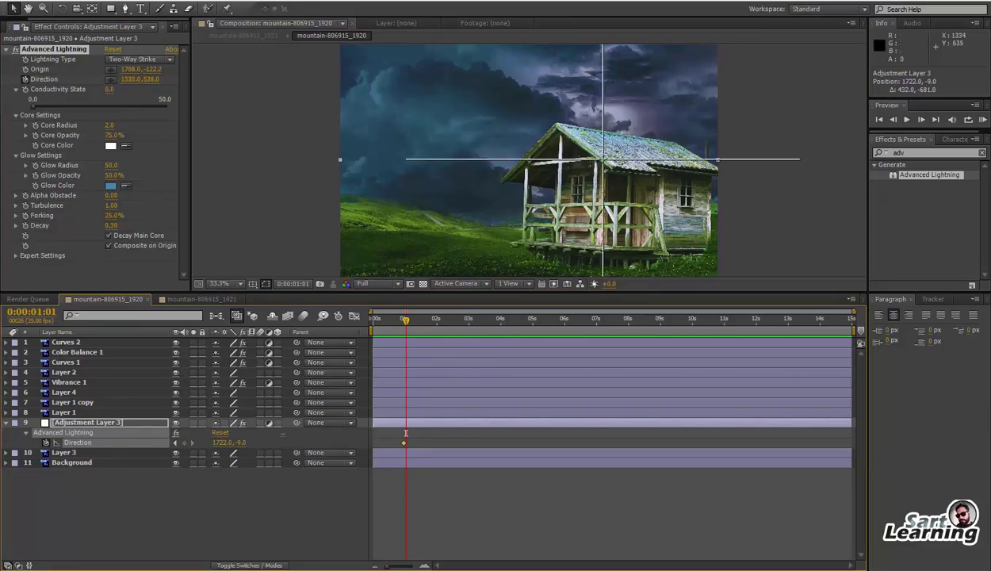
pyautogui.click(601, 167)
# Step: Duplicate the first Direction keyframe at 0:00:01:03 so the bolt retracts, and check the strike
pyautogui.moveTo(406, 321); pyautogui.dragTo(409, 322)
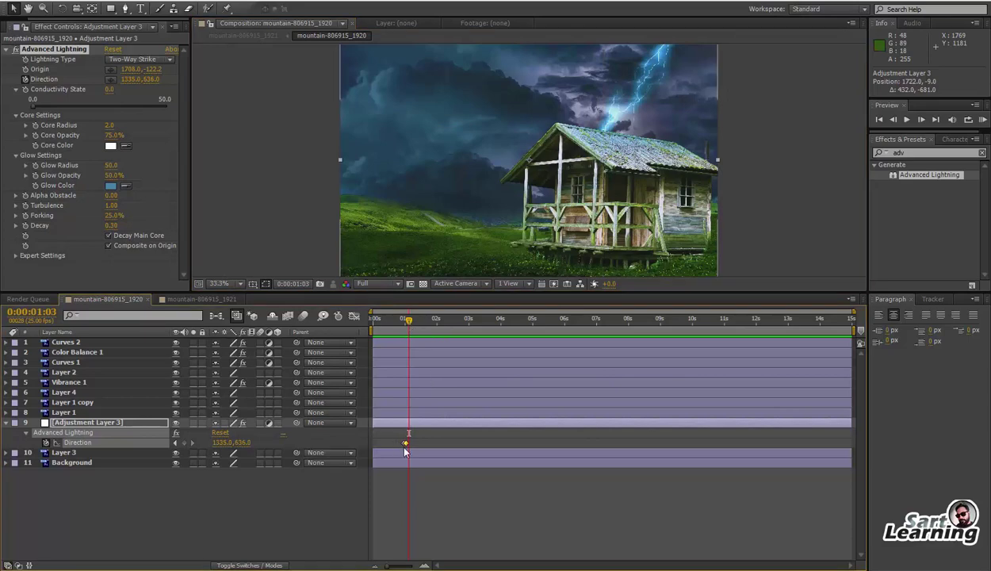
pyautogui.hotkey('ctrl', 'v')
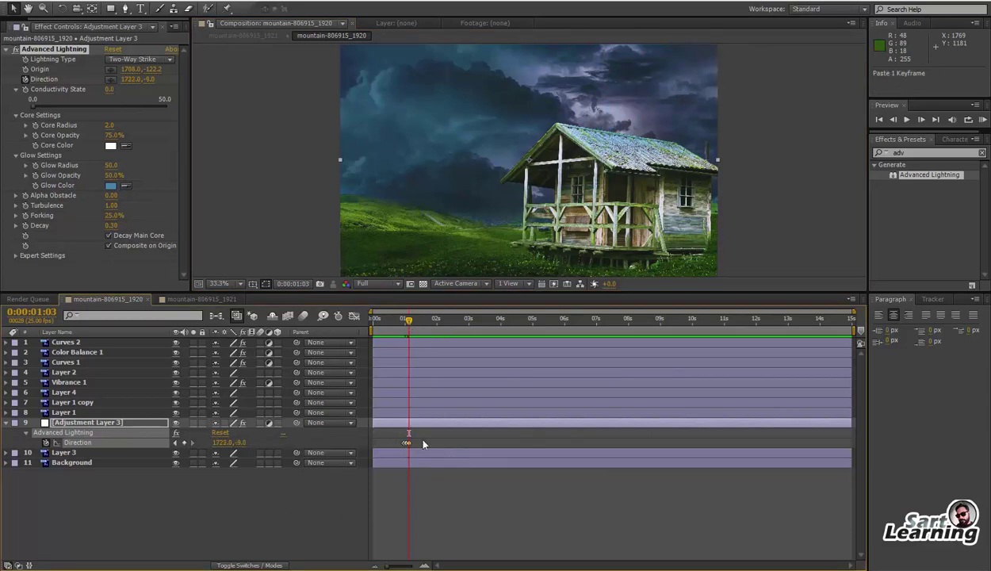
pyautogui.click(403, 321)
pyautogui.moveTo(404, 321); pyautogui.dragTo(405, 324)
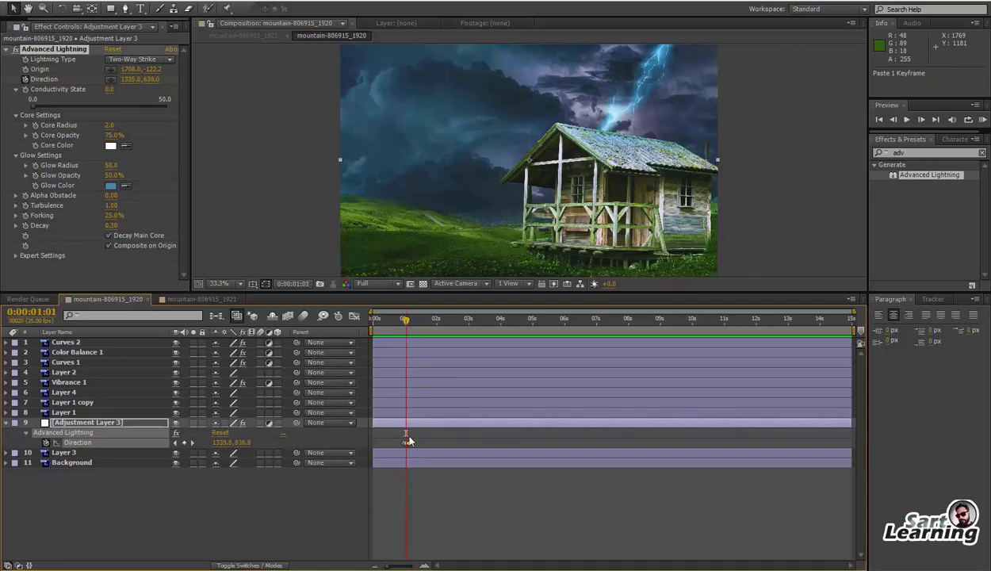
pyautogui.click(421, 477)
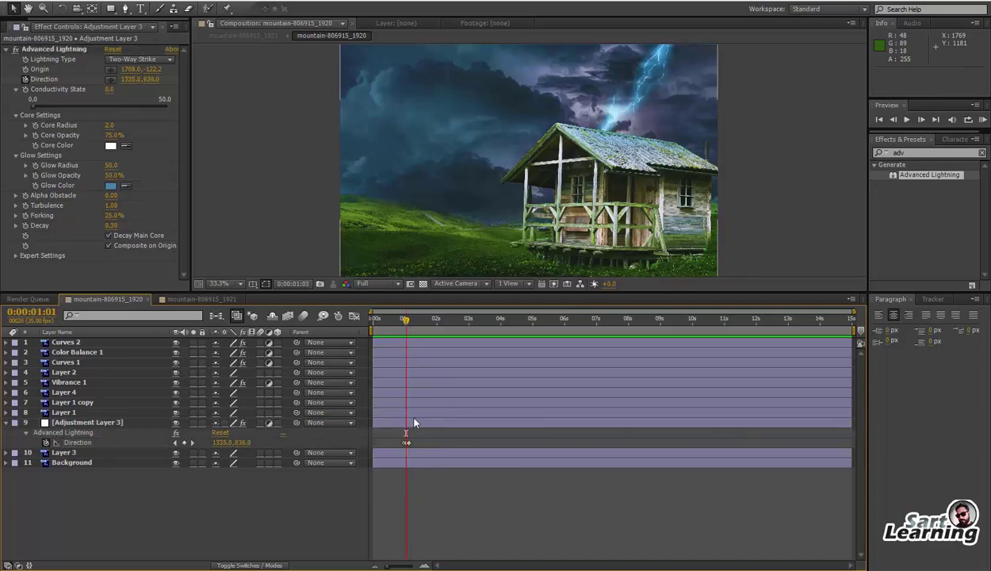
# Step: Apply the Brightness & Contrast effect to Layer 3, the cloudy sky
pyautogui.click(418, 412)
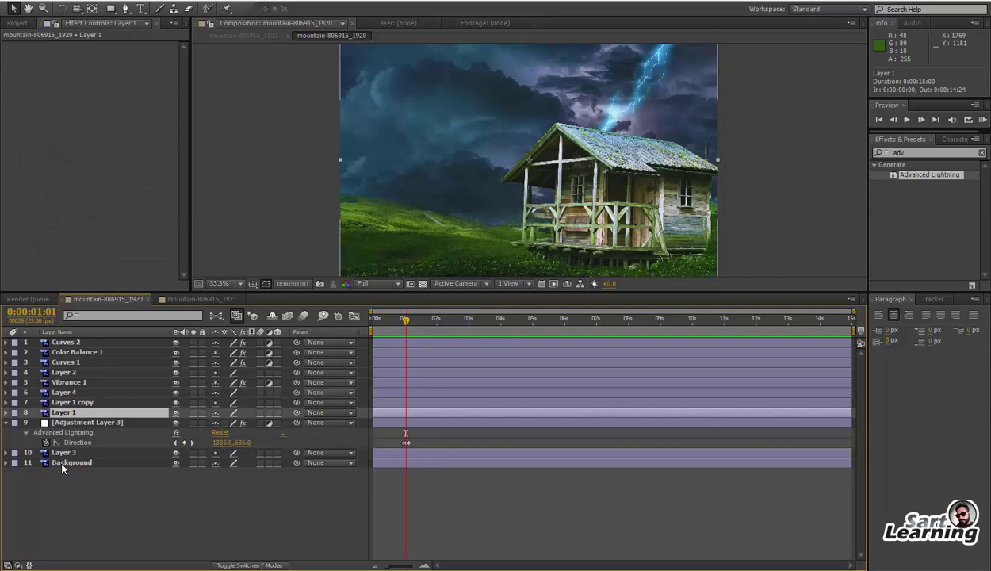
pyautogui.click(62, 452)
pyautogui.click(176, 453)
pyautogui.click(176, 453)
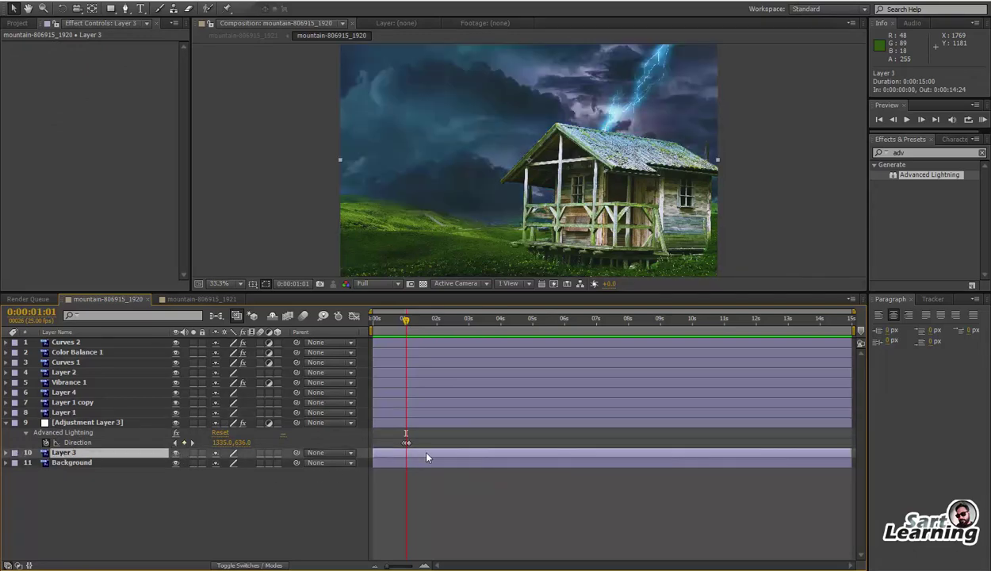
pyautogui.click(896, 151)
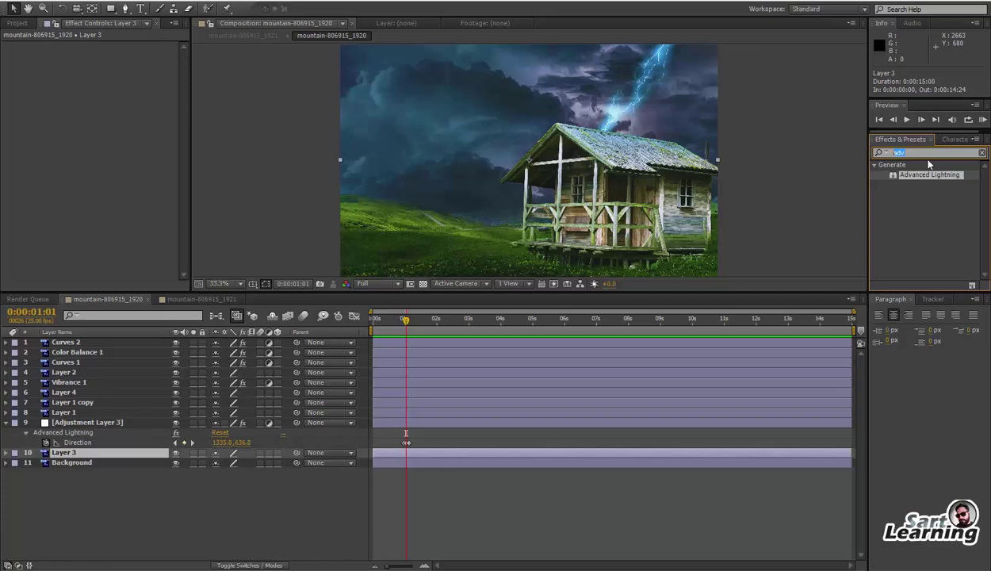
pyautogui.write('brig')
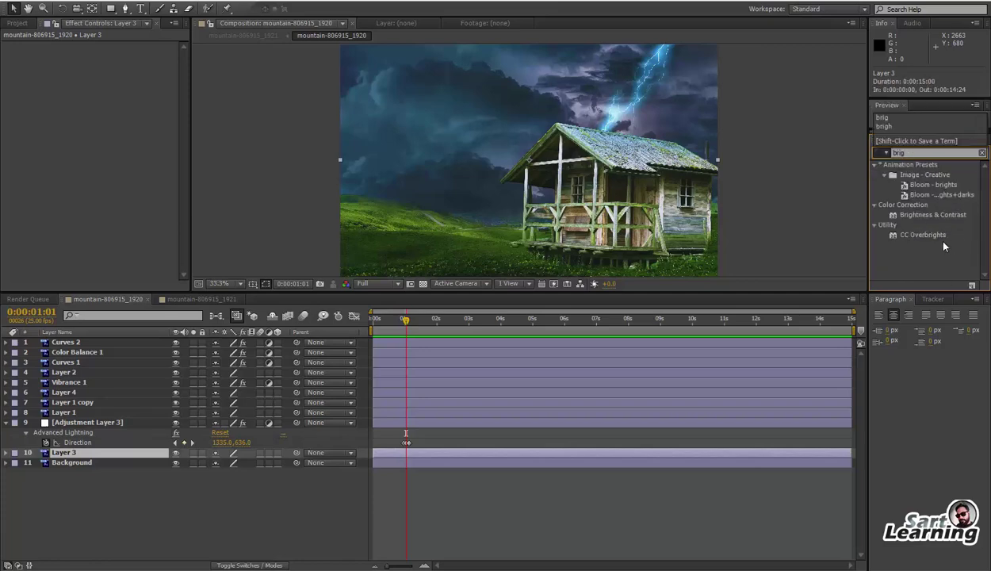
pyautogui.doubleClick(912, 213)
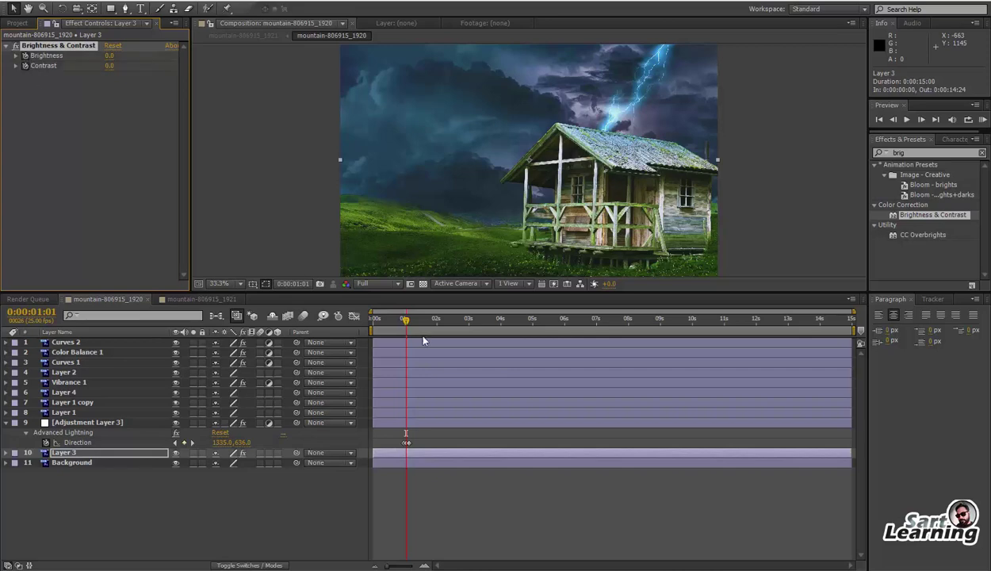
# Step: Keyframe Layer 3's Brightness and Contrast at 0 at 0:00:00:24, and at 23 and 35 at 0:00:01:01
pyautogui.press('u')
pyautogui.moveTo(408, 319); pyautogui.dragTo(401, 324)
pyautogui.moveTo(411, 464); pyautogui.dragTo(404, 483)
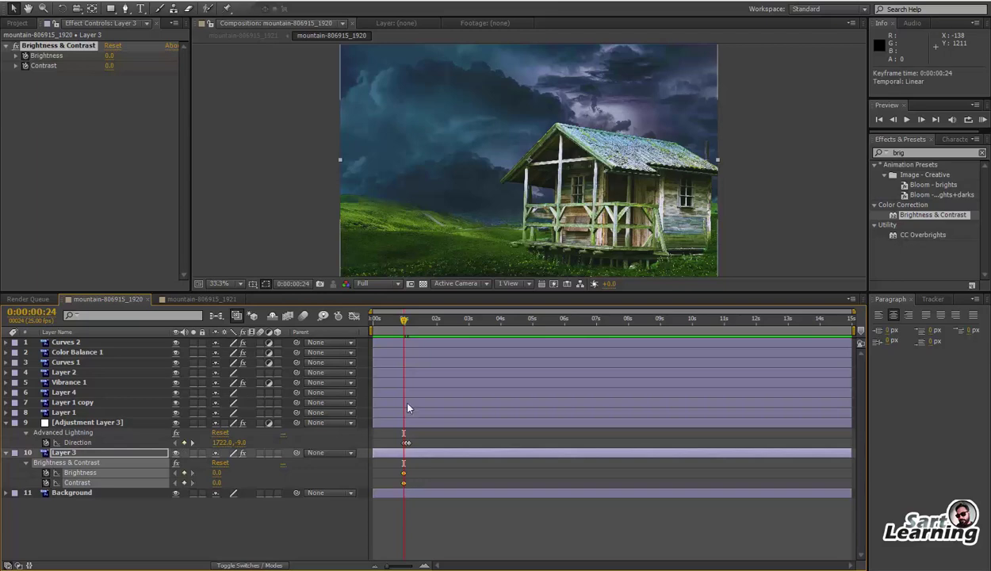
pyautogui.click(407, 325)
pyautogui.moveTo(112, 56); pyautogui.dragTo(134, 69)
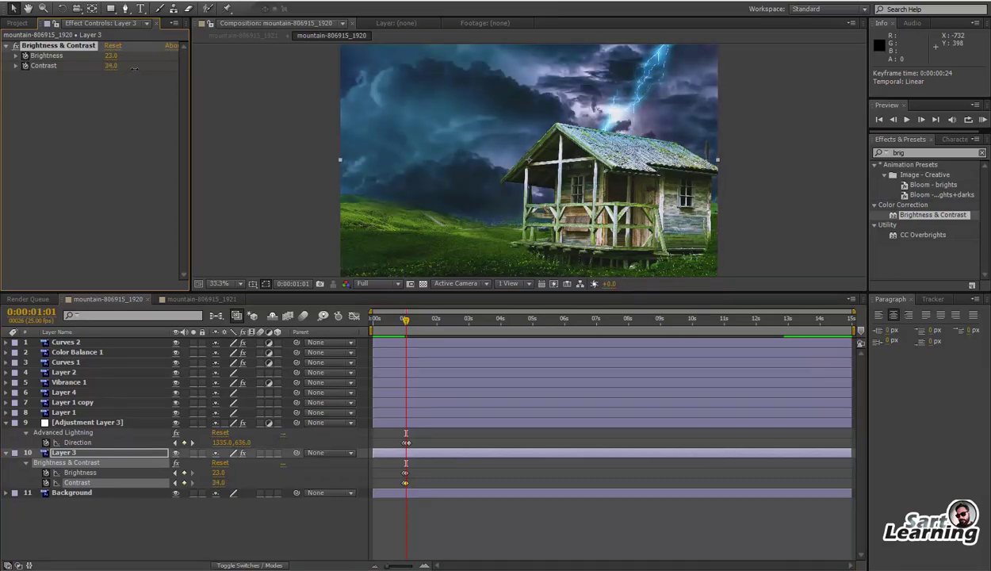
# Step: Copy the first Brightness and Contrast keyframes of Layer 3 to 0:00:01:03 to end the sky flash
pyautogui.click(398, 480)
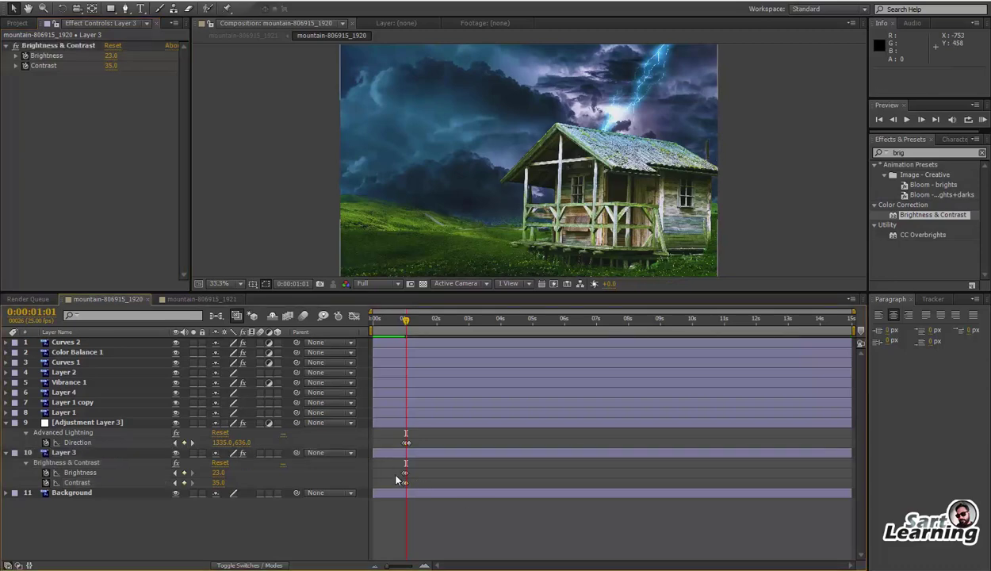
pyautogui.click(404, 473)
pyautogui.keyDown('shift'); pyautogui.click(405, 484); pyautogui.keyUp('shift')
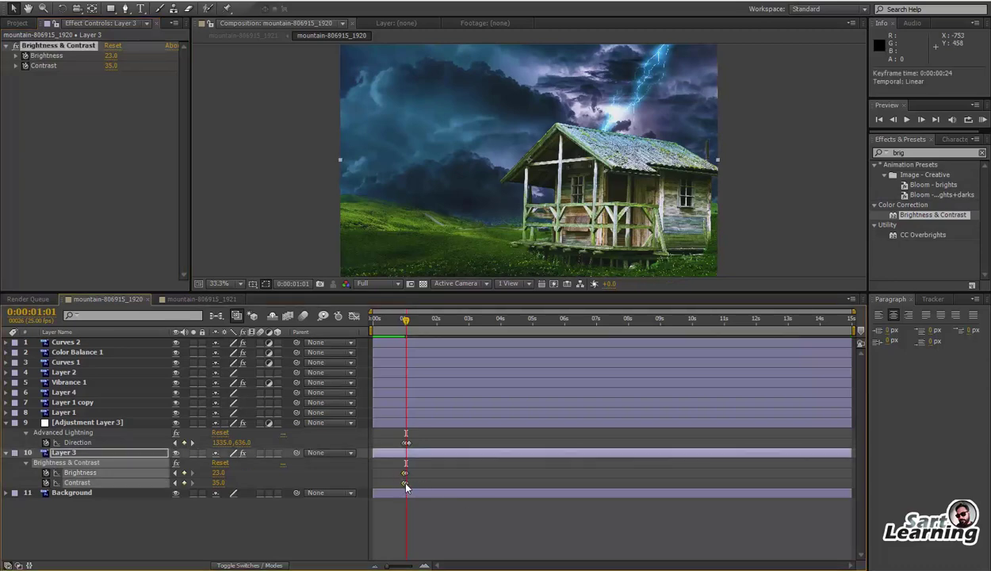
pyautogui.hotkey('ctrl', 'c')
pyautogui.click(408, 325)
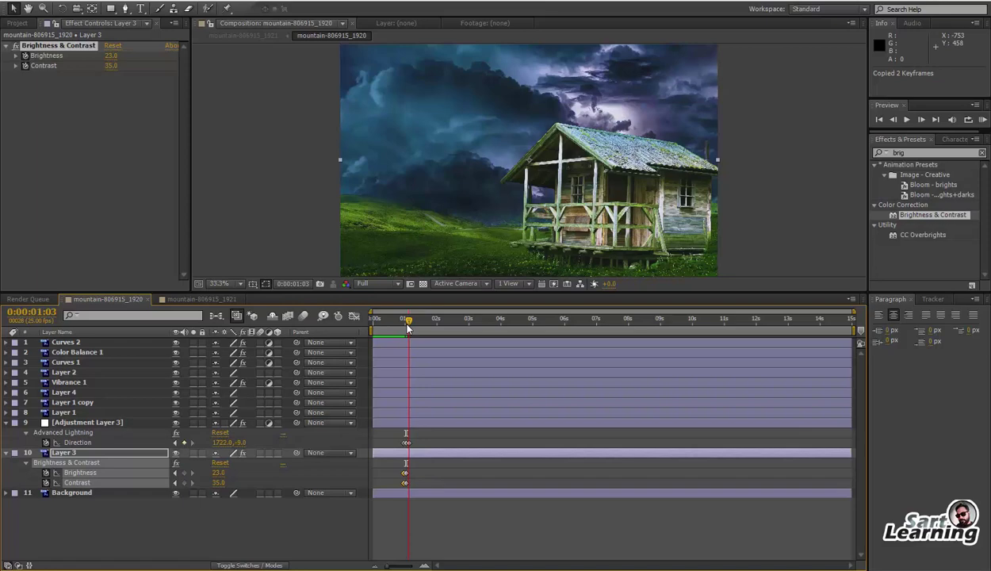
pyautogui.hotkey('ctrl', 'v')
pyautogui.click(407, 321)
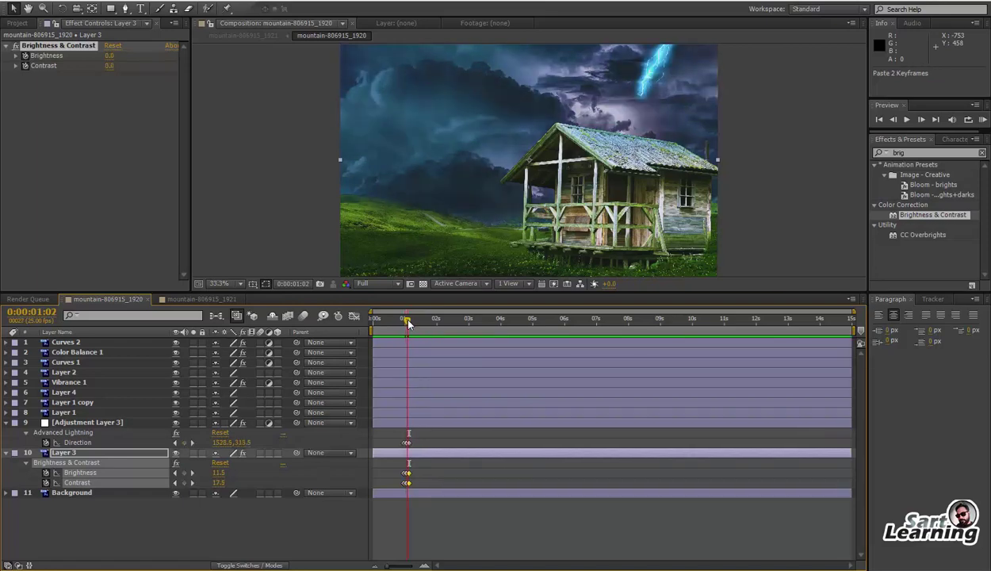
# Step: Shift Layer 3's last Brightness and Contrast keyframes slightly later to lengthen the flash's fade
pyautogui.moveTo(416, 470); pyautogui.dragTo(412, 487)
pyautogui.click(410, 485)
pyautogui.hotkey('ctrl', 'z')
pyautogui.click(426, 476)
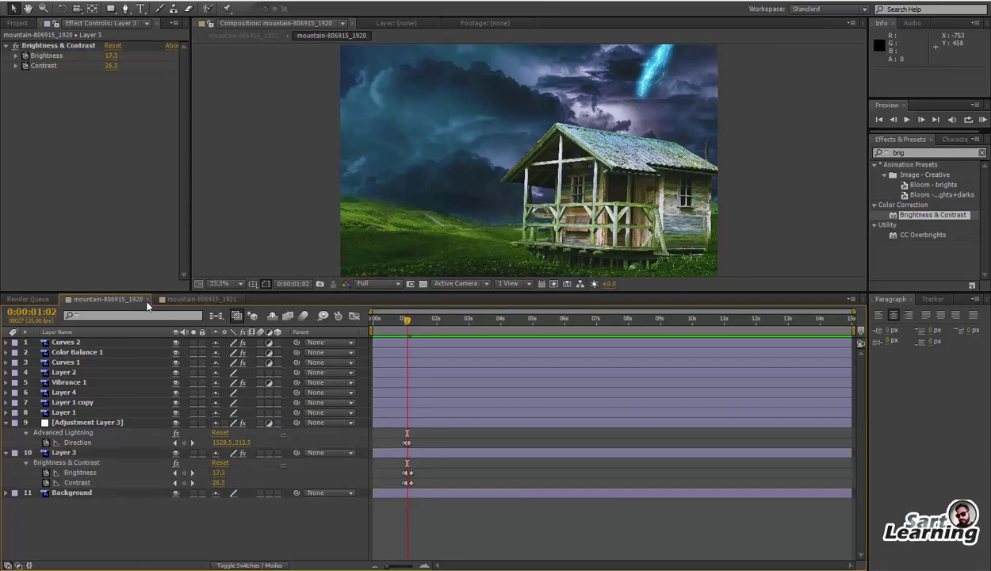
# Step: Open the mountain-806915_1921 composition and end its work area at 0:00:04:24
pyautogui.click(202, 299)
pyautogui.click(513, 284)
pyautogui.click(520, 296)
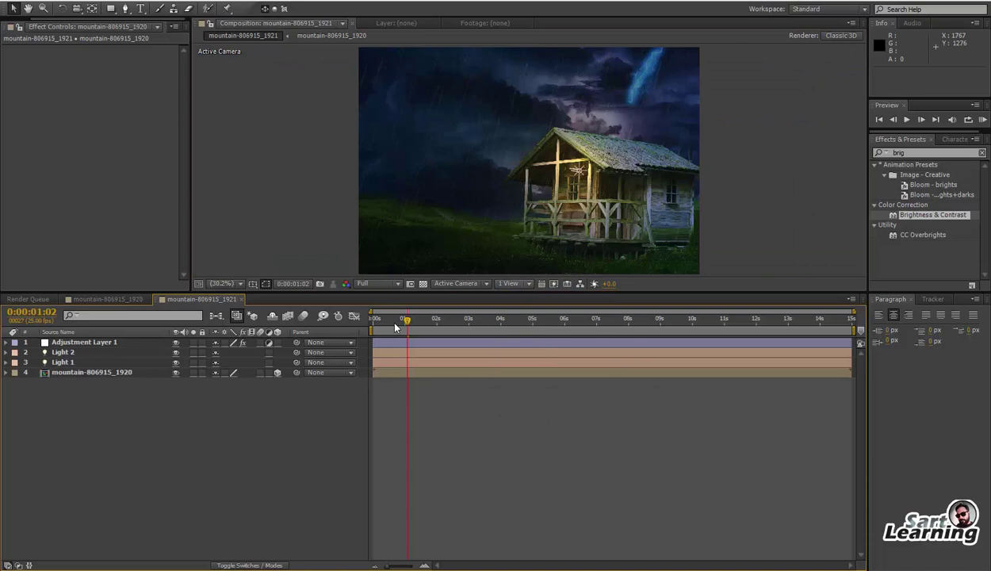
pyautogui.moveTo(394, 323); pyautogui.dragTo(333, 327)
pyautogui.moveTo(446, 326); pyautogui.dragTo(551, 328)
pyautogui.press('n')
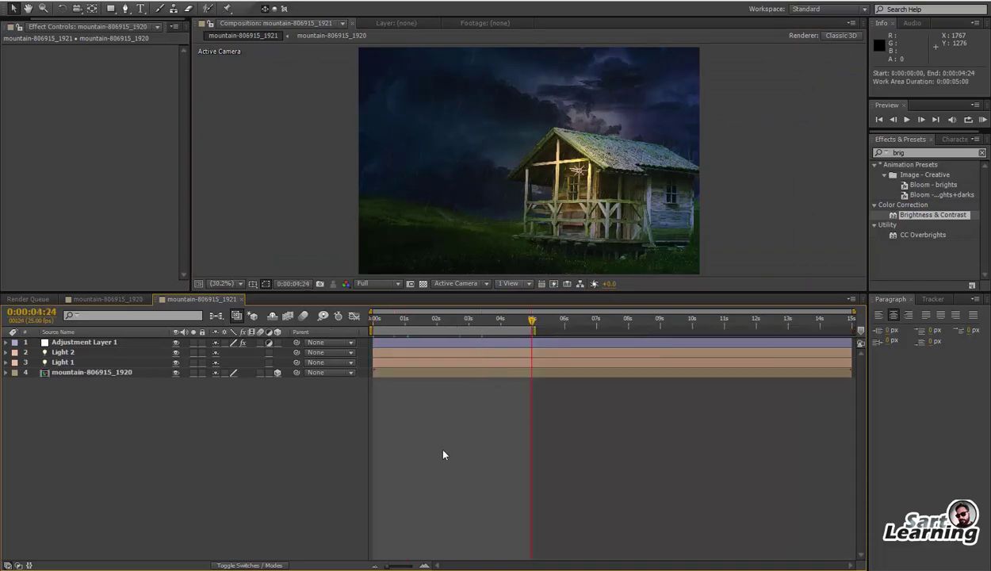
# Step: Add a two-node camera named Camera 1 and turn its auto-orientation off
pyautogui.rightClick(244, 441)
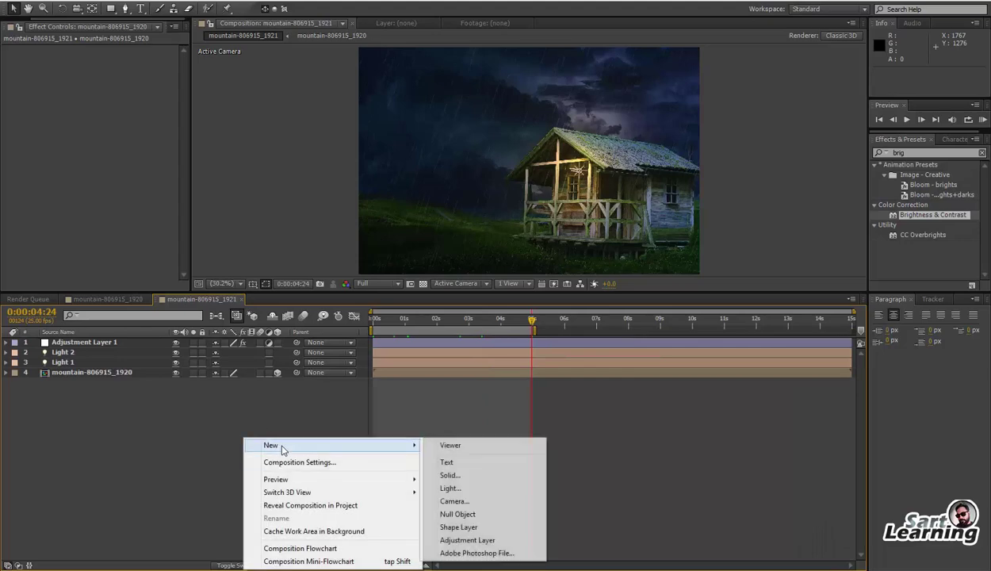
pyautogui.click(230, 400)
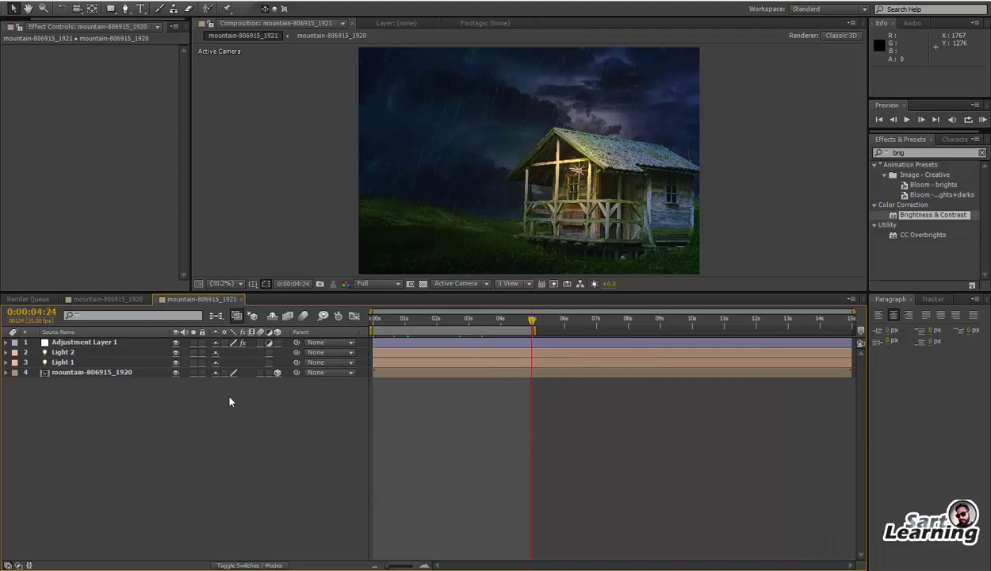
pyautogui.rightClick(250, 436)
pyautogui.moveTo(277, 444)
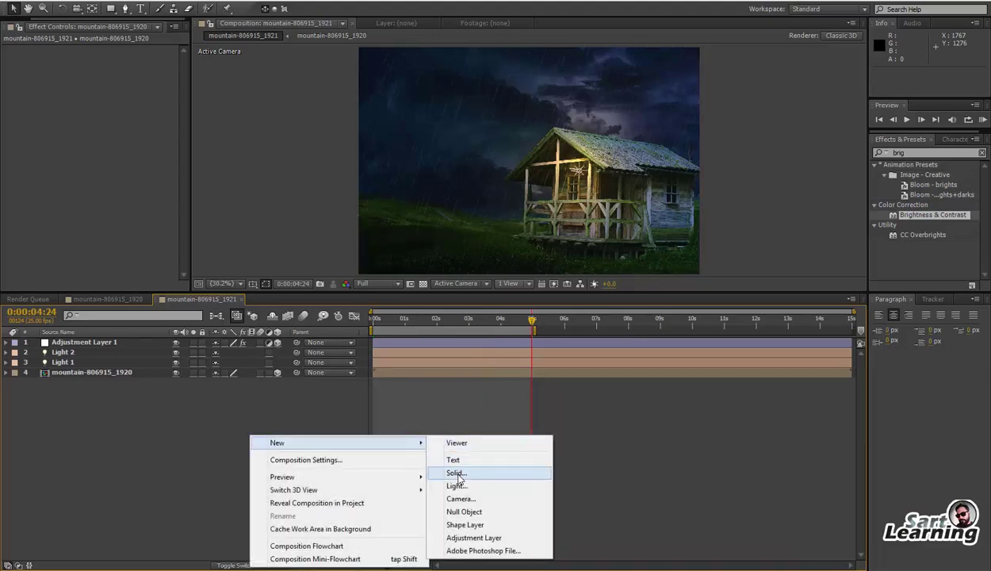
pyautogui.click(461, 498)
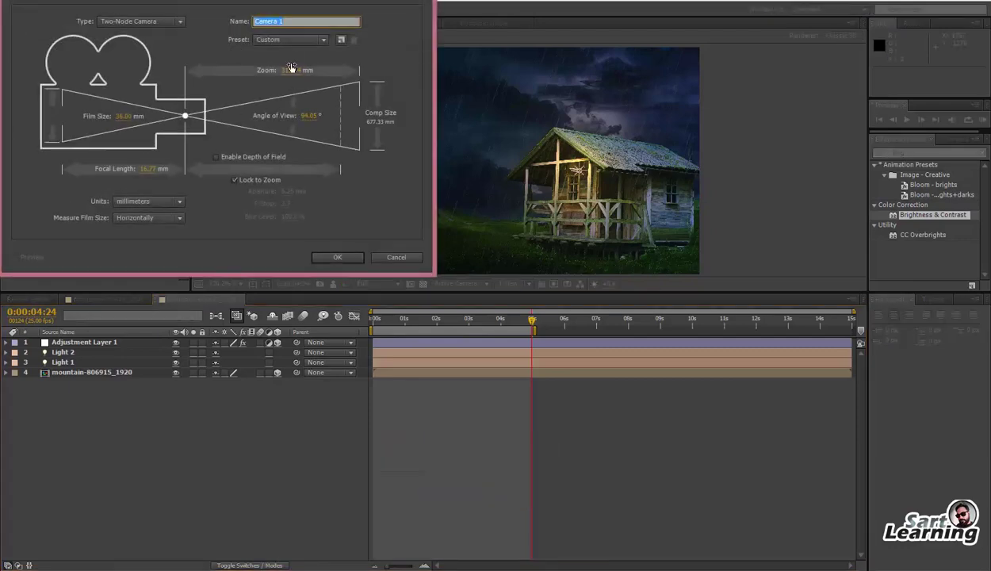
pyautogui.click(337, 257)
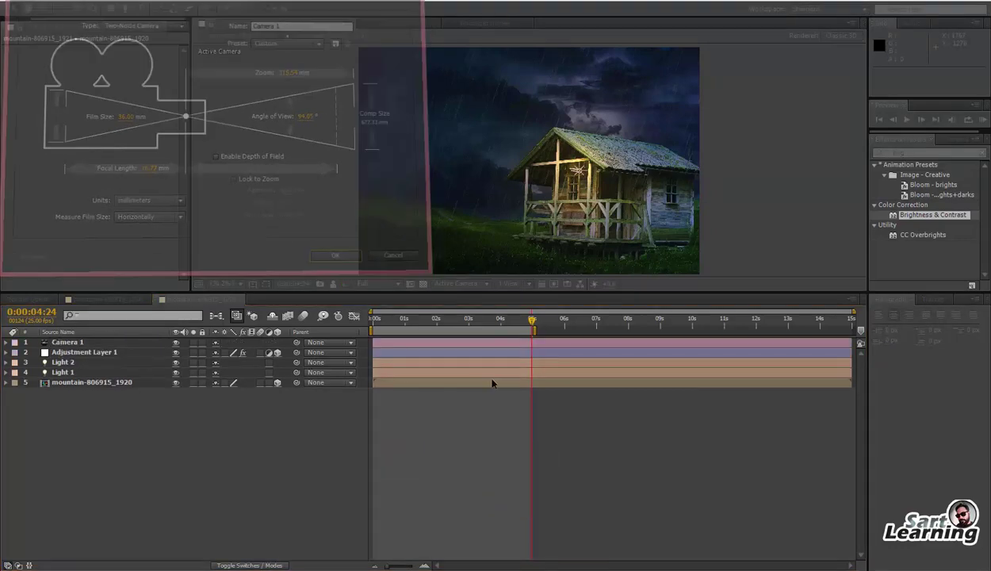
pyautogui.hotkey('ctrl', 'alt', 'o')
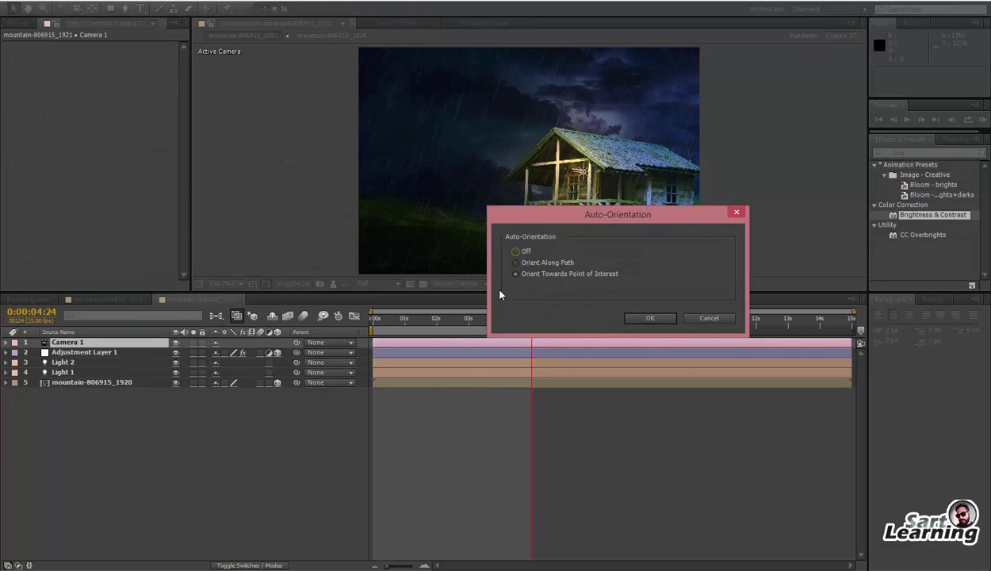
pyautogui.click(649, 319)
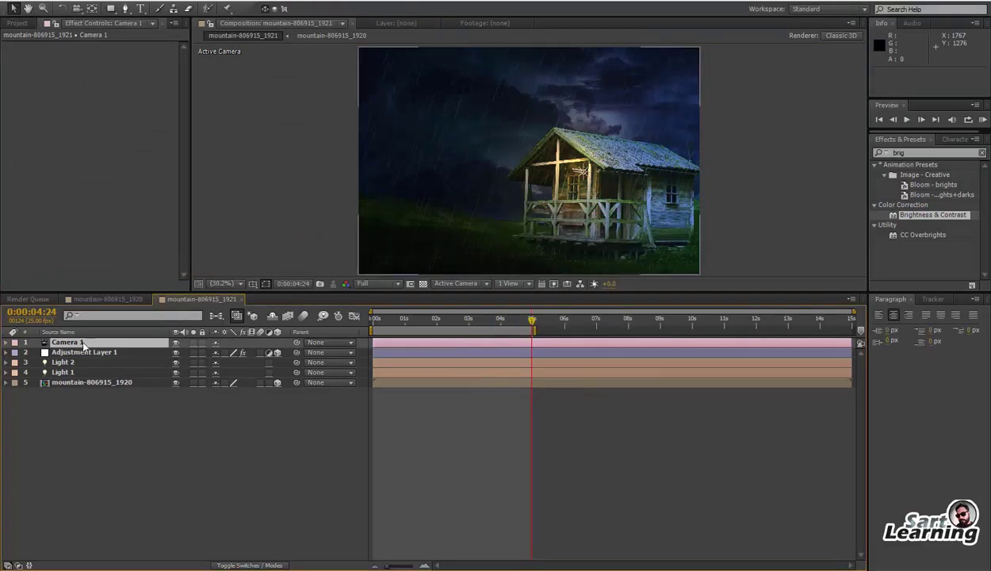
# Step: Keyframe Camera 1's Position and Orientation at the start of the timeline
pyautogui.press('p')
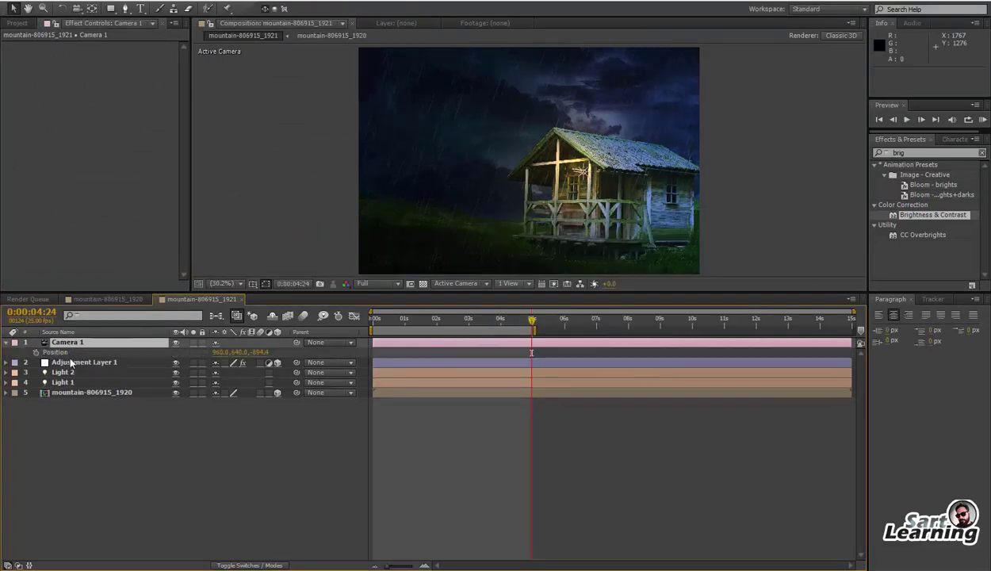
pyautogui.hotkey('shift', 'r')
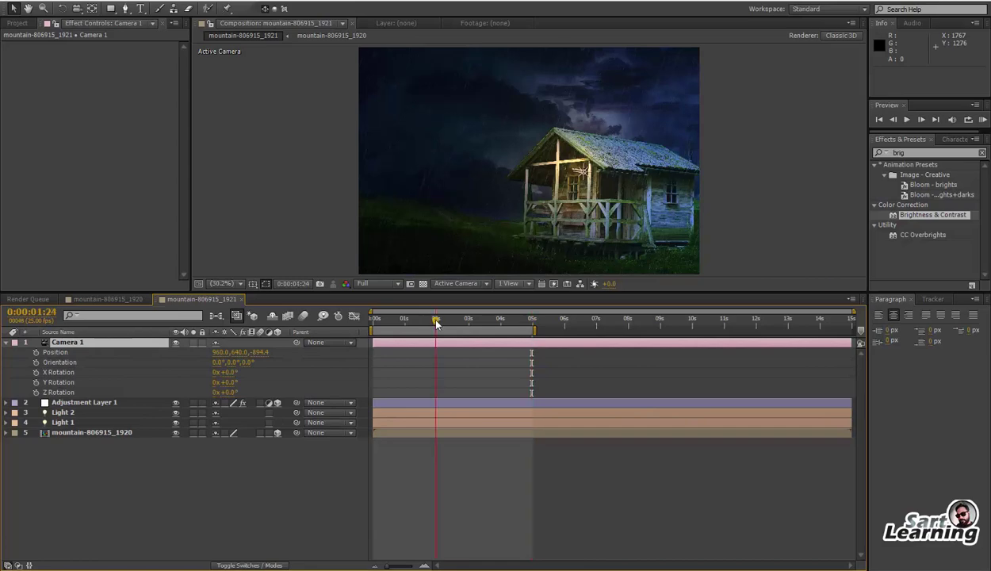
pyautogui.press('Home')
pyautogui.click(36, 351)
pyautogui.click(35, 362)
# Step: At 0:00:04:24, push Camera 1 in to about Z -781.7 and turn its orientation to about 2.5° on Y
pyautogui.click(530, 321)
pyautogui.press('c')
pyautogui.moveTo(582, 169)
pyautogui.mouseDown()
pyautogui.moveTo(590, 171)
pyautogui.moveTo(581, 169)
pyautogui.mouseUp()
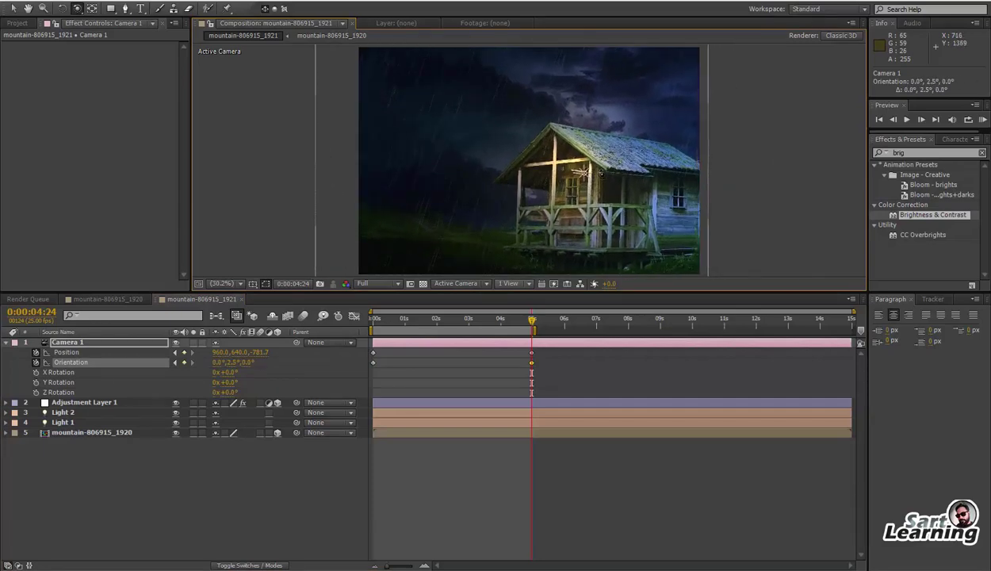
# Step: Preview the camera move from the start of the composition in an enlarged view
pyautogui.click(455, 320)
pyautogui.press('Home')
pyautogui.click(458, 493)
pyautogui.click(514, 287)
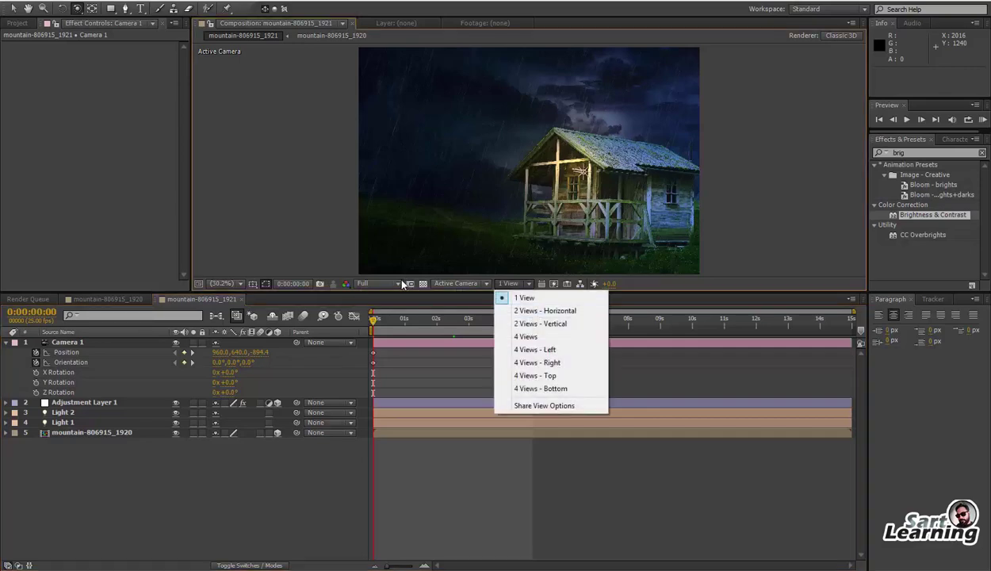
pyautogui.click(399, 284)
pyautogui.click(781, 203)
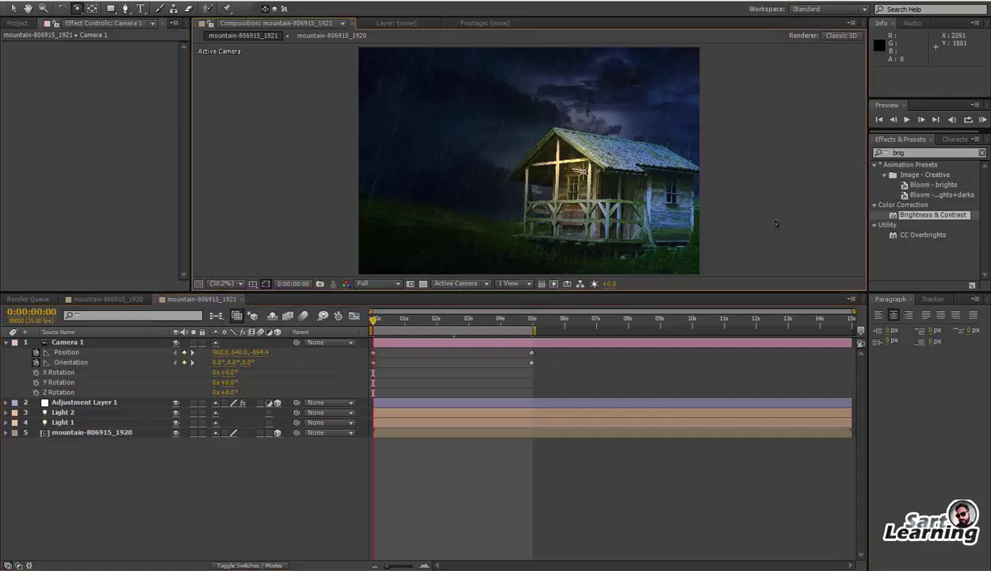
pyautogui.press('`')
pyautogui.press('space')
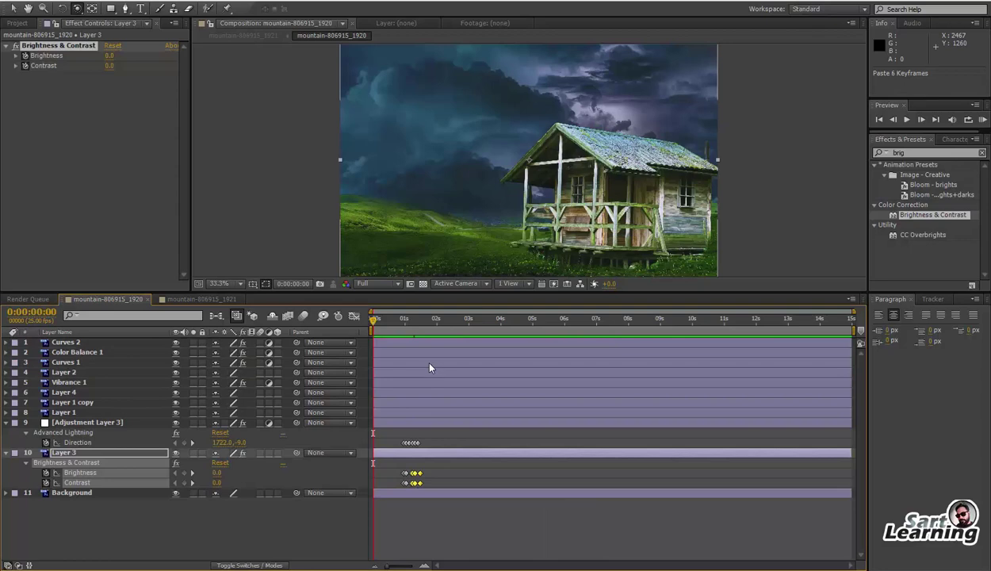
# Step: Examine the hut's porch at 0:00:01:11 in the mountain-806915_1921 composition
pyautogui.moveTo(388, 319); pyautogui.dragTo(420, 328)
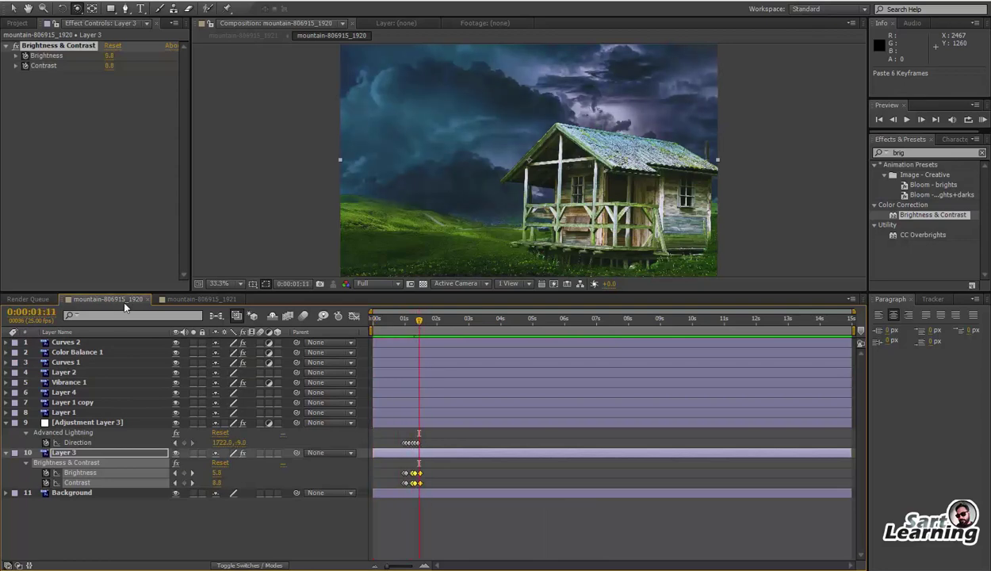
pyautogui.click(200, 299)
pyautogui.scroll(4, 583, 148)
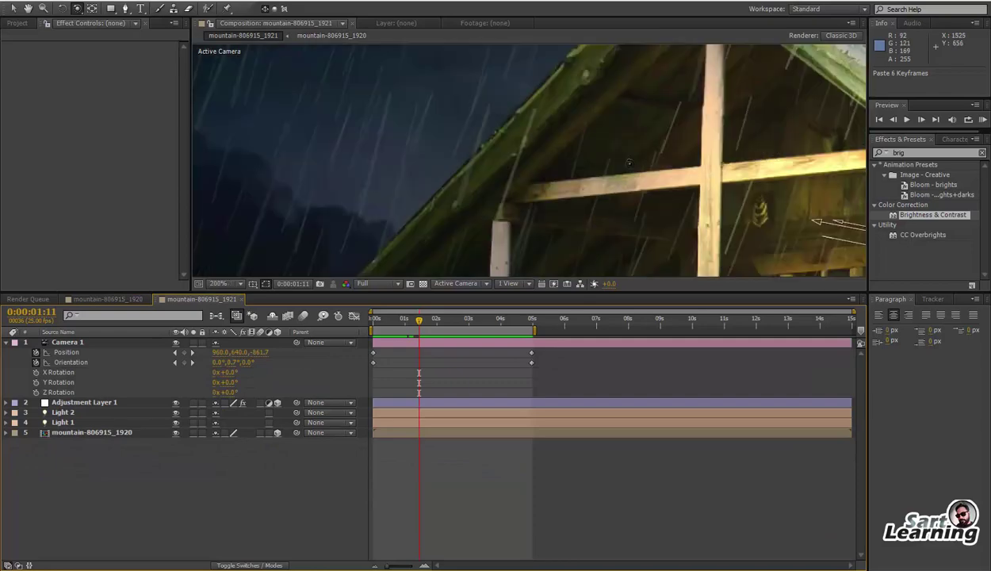
pyautogui.scroll(-1, 630, 162)
pyautogui.moveTo(684, 191); pyautogui.dragTo(513, 163)
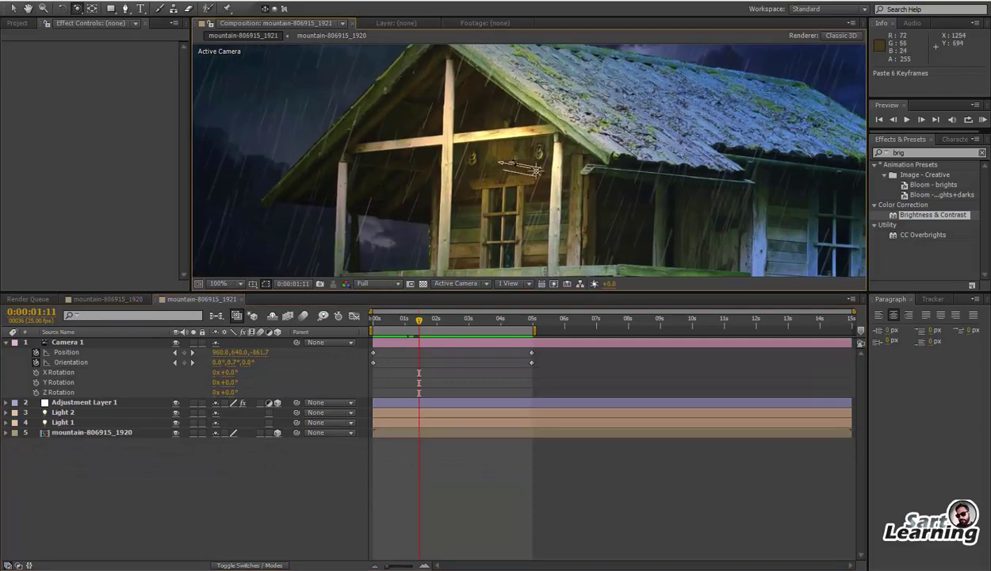
pyautogui.click(111, 11)
pyautogui.scroll(-3, 540, 199)
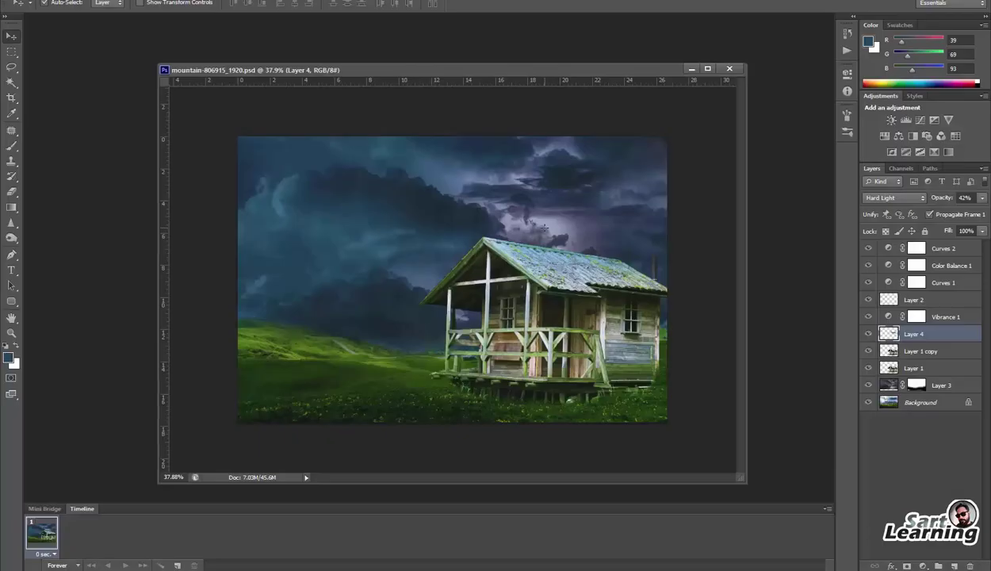
# Step: In Photoshop, create a new 837 × 1500 px document and paste the lantern image into it
pyautogui.hotkey('ctrl', 'n')
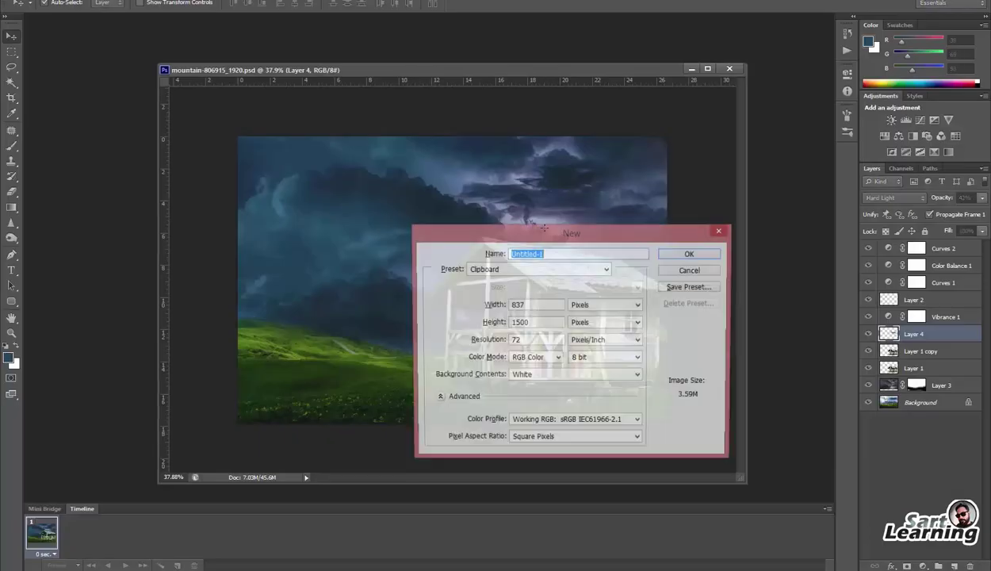
pyautogui.press('Return')
pyautogui.hotkey('ctrl', 'v')
# Step: Remove the white surroundings of the lantern with the Magic Wand and delete the Background layer
pyautogui.press('w')
pyautogui.click(542, 216)
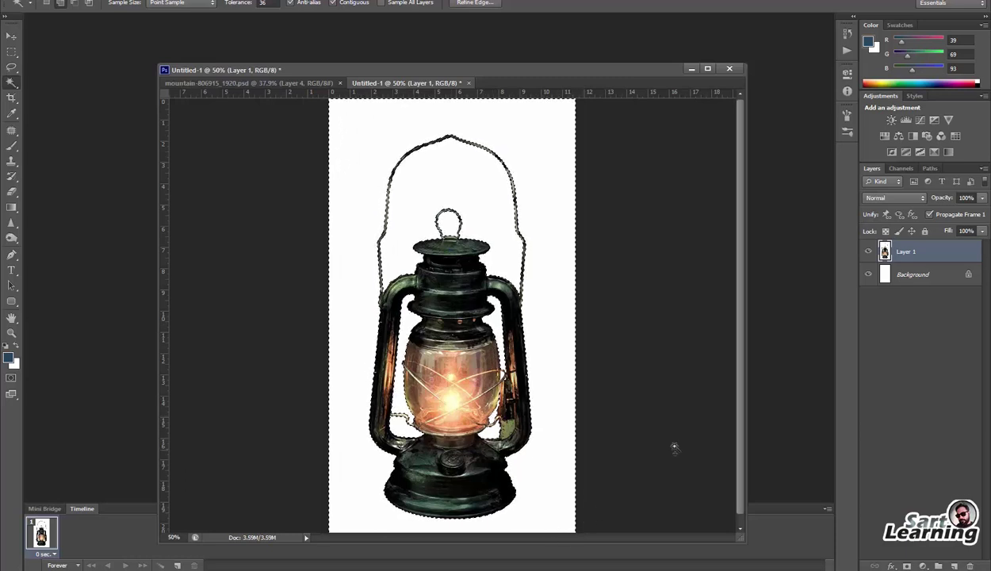
pyautogui.hotkey('ctrl', 'd')
pyautogui.click(912, 274)
pyautogui.press('Delete')
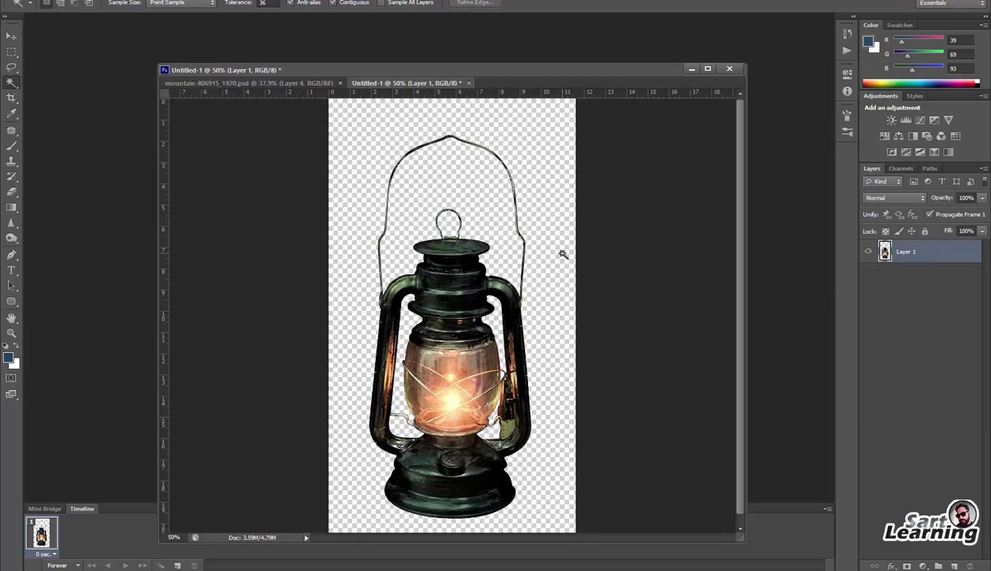
# Step: Trim the canvas to the lantern by removing its surrounding transparent area
pyautogui.press('v')
pyautogui.hotkey('alt', 'i')
pyautogui.click(111, 111)
pyautogui.click(694, 104)
# Step: Save the cut-out to the Desktop as a PNG file named lantern
pyautogui.hotkey('ctrl', 's')
pyautogui.click(282, 426)
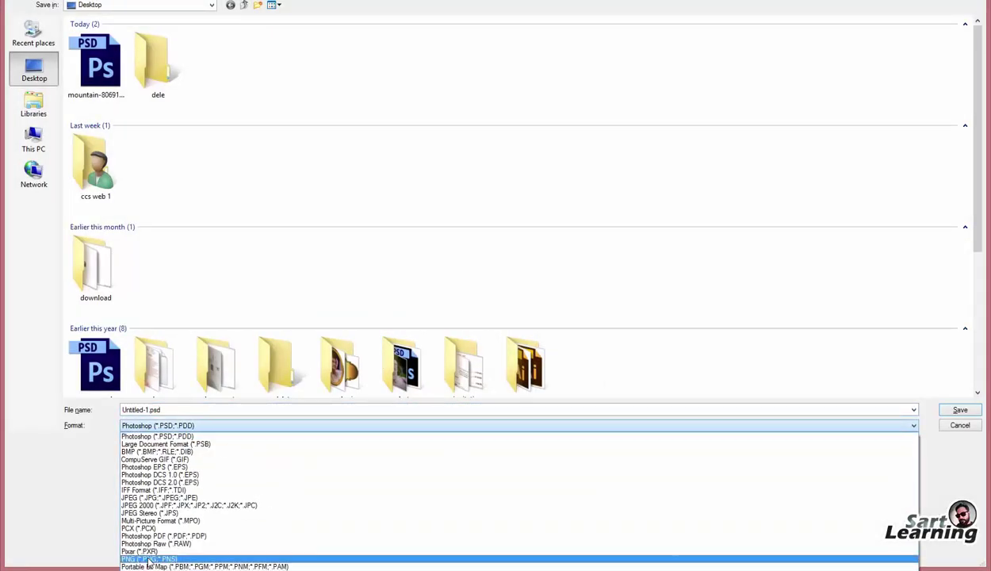
pyautogui.click(151, 559)
pyautogui.click(131, 409)
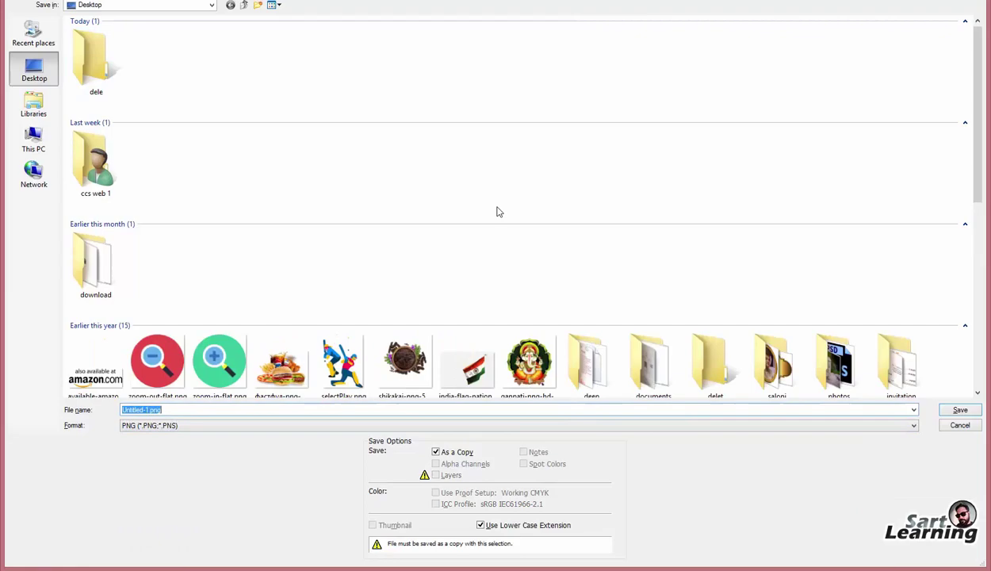
pyautogui.write('lantern')
pyautogui.press('Return')
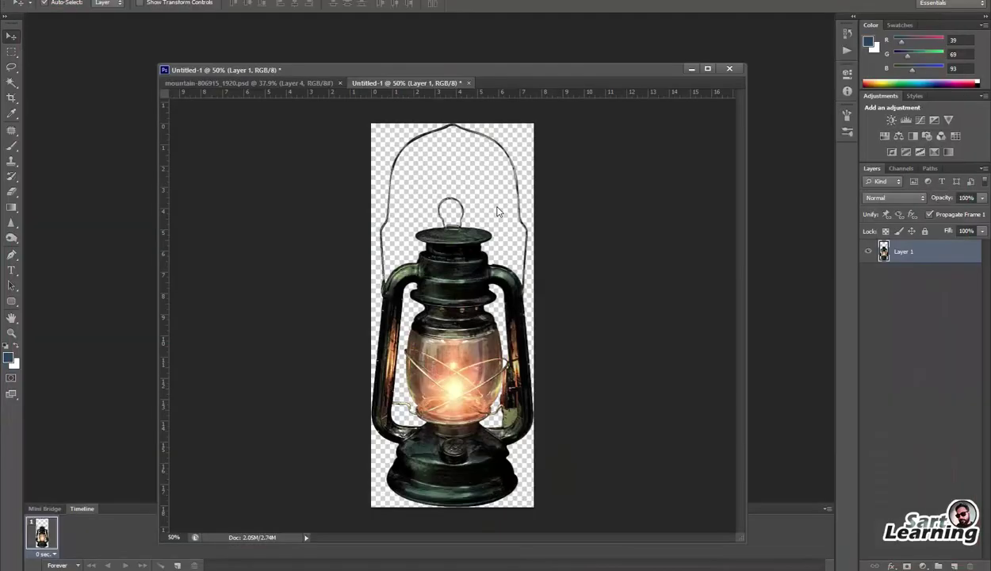
pyautogui.press('Return')
# Step: Switch to After Effects, import lantern.png from the Desktop and add it to the mountain-806915_1921 composition
pyautogui.click(311, 569)
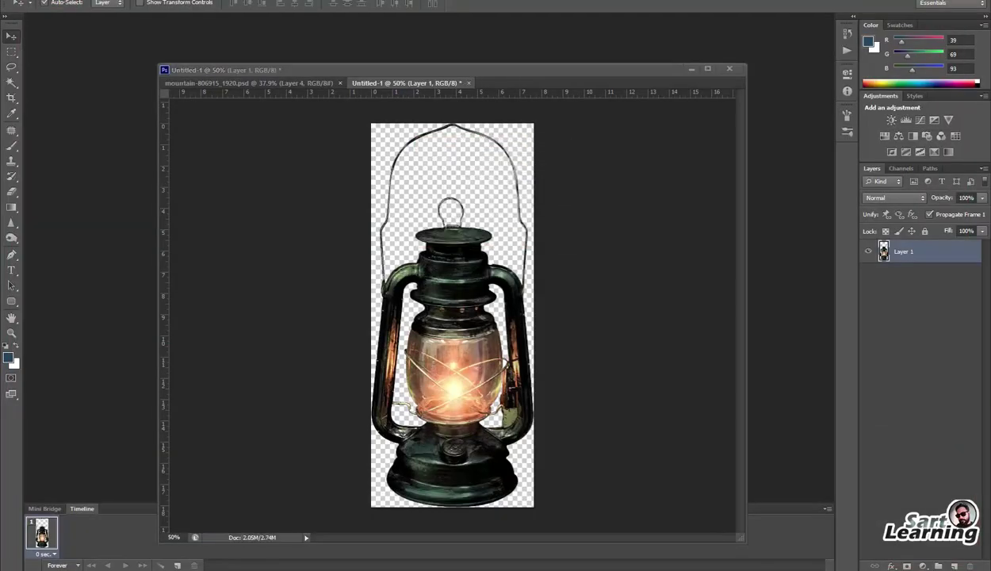
pyautogui.click(17, 23)
pyautogui.doubleClick(43, 165)
pyautogui.doubleClick(95, 87)
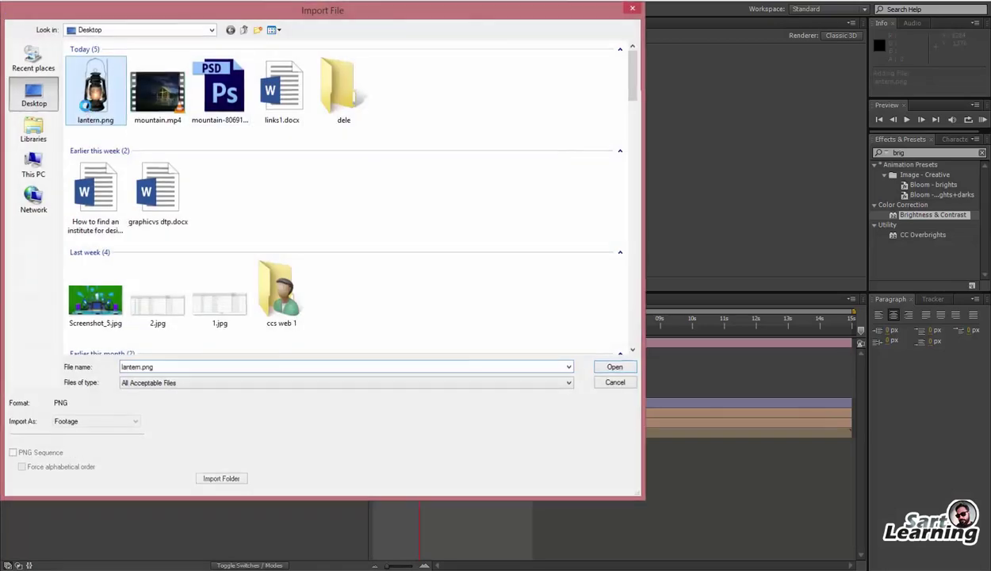
pyautogui.moveTo(41, 127); pyautogui.dragTo(519, 188)
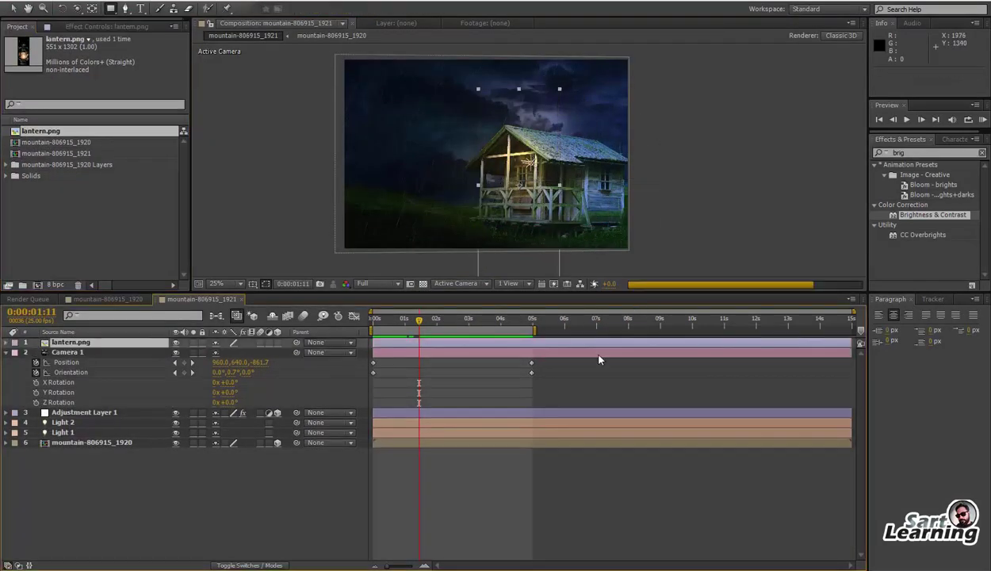
# Step: Scale the lantern layer down to 11% and hang it under the hut's porch roof
pyautogui.press('s')
pyautogui.moveTo(251, 357); pyautogui.dragTo(201, 357)
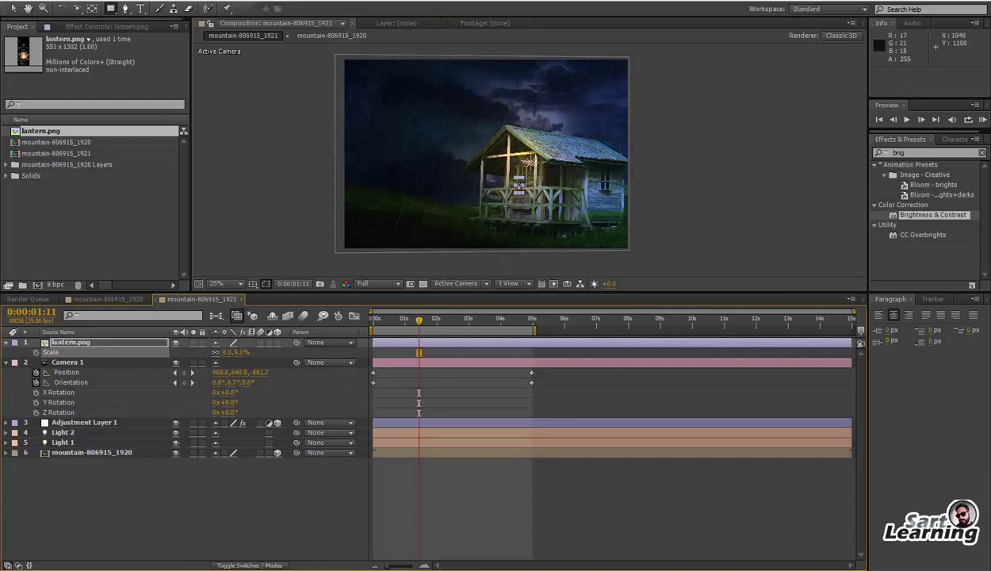
pyautogui.scroll(3, 532, 187)
pyautogui.press('v')
pyautogui.moveTo(491, 265); pyautogui.dragTo(517, 169)
pyautogui.moveTo(516, 129); pyautogui.dragTo(514, 142)
pyautogui.press('s')
pyautogui.press('s')
pyautogui.moveTo(241, 352)
pyautogui.mouseDown()
pyautogui.moveTo(228, 352)
pyautogui.moveTo(249, 362)
pyautogui.mouseUp()
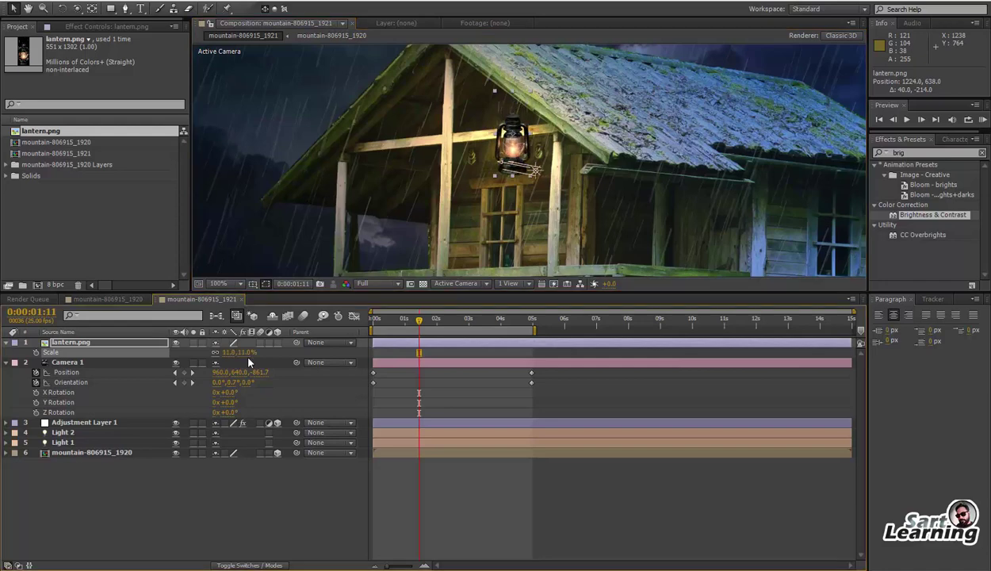
# Step: Cut the lantern layer into the mountain-806915_1920 composition and position it under the porch roof
pyautogui.hotkey('ctrl', 'x')
pyautogui.click(108, 299)
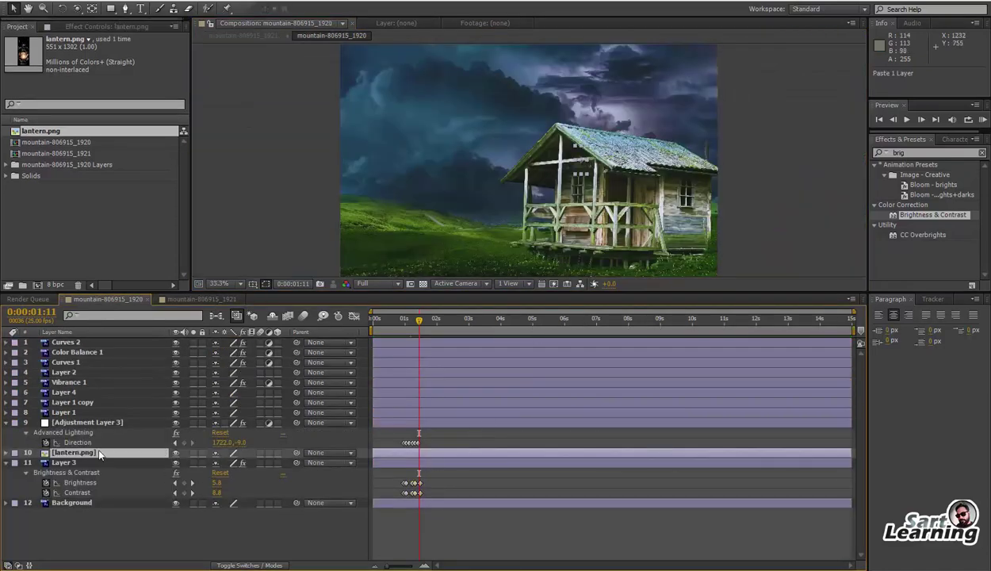
pyautogui.hotkey('ctrl', 'v')
pyautogui.moveTo(577, 163); pyautogui.dragTo(584, 172)
pyautogui.rightClick(289, 541)
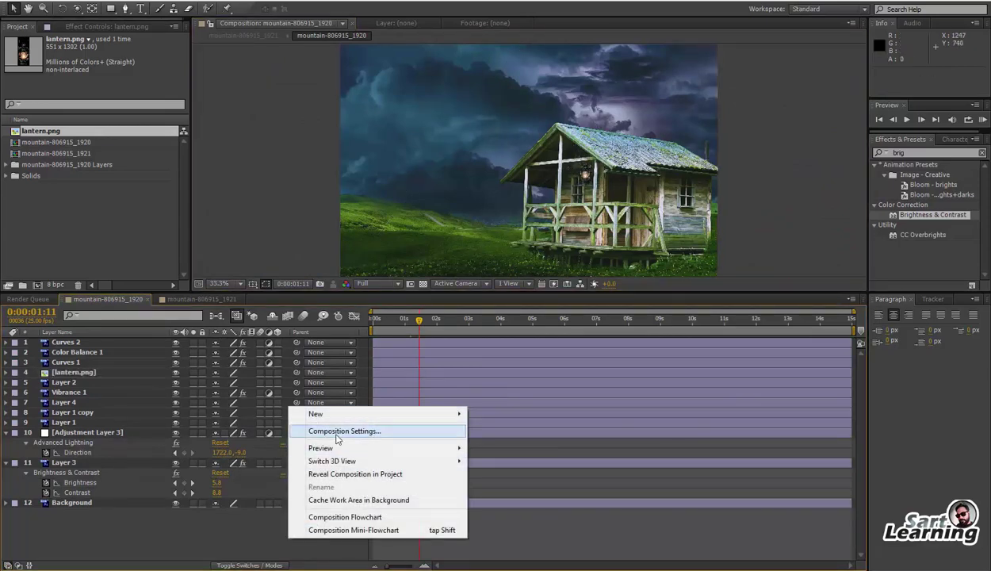
pyautogui.moveTo(345, 418)
pyautogui.click(499, 443)
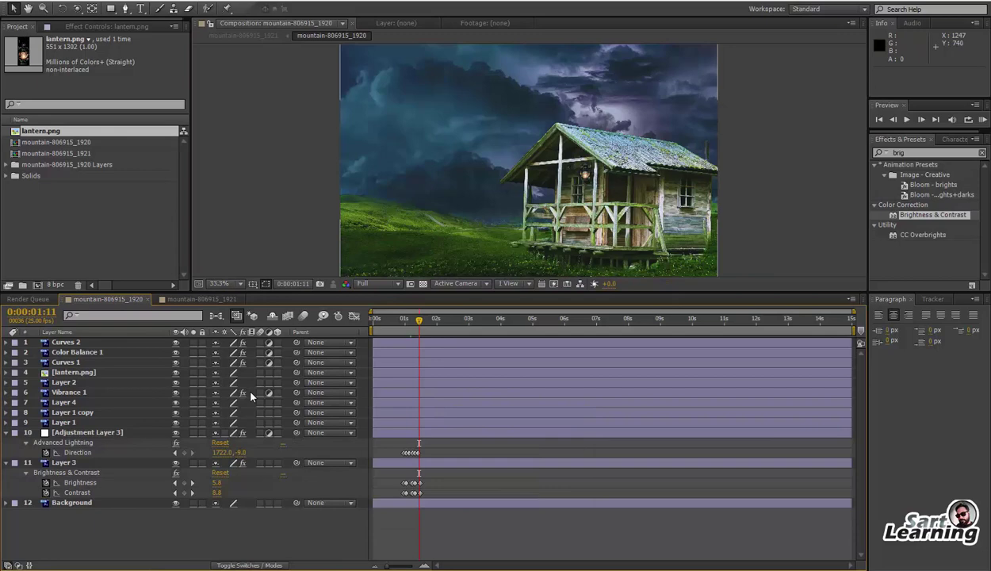
# Step: Duplicate the lantern layer, apply the Glow effect to the copy and increase its Glow Radius
pyautogui.click(76, 374)
pyautogui.hotkey('ctrl', 'd')
pyautogui.click(918, 152)
pyautogui.write('glow')
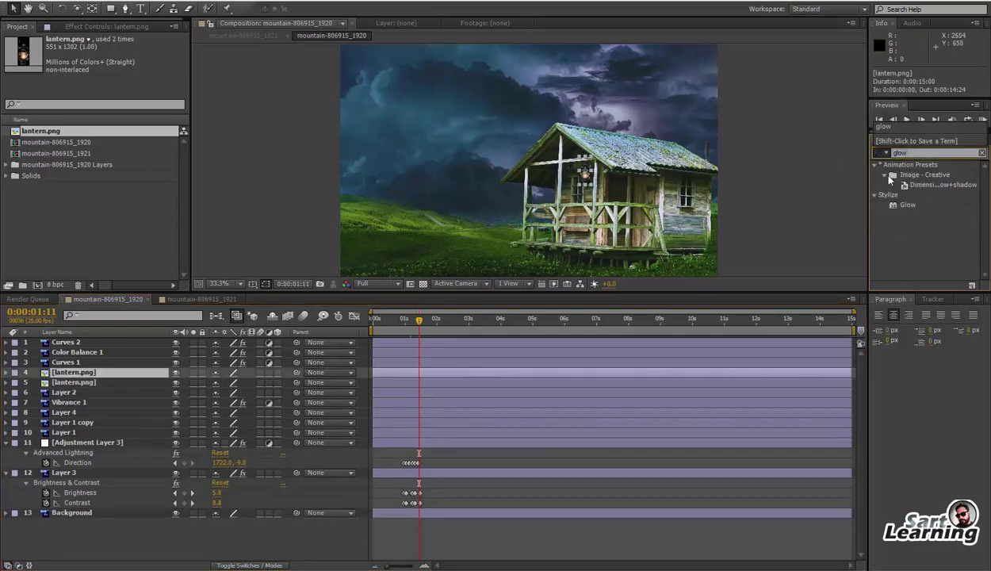
pyautogui.doubleClick(890, 203)
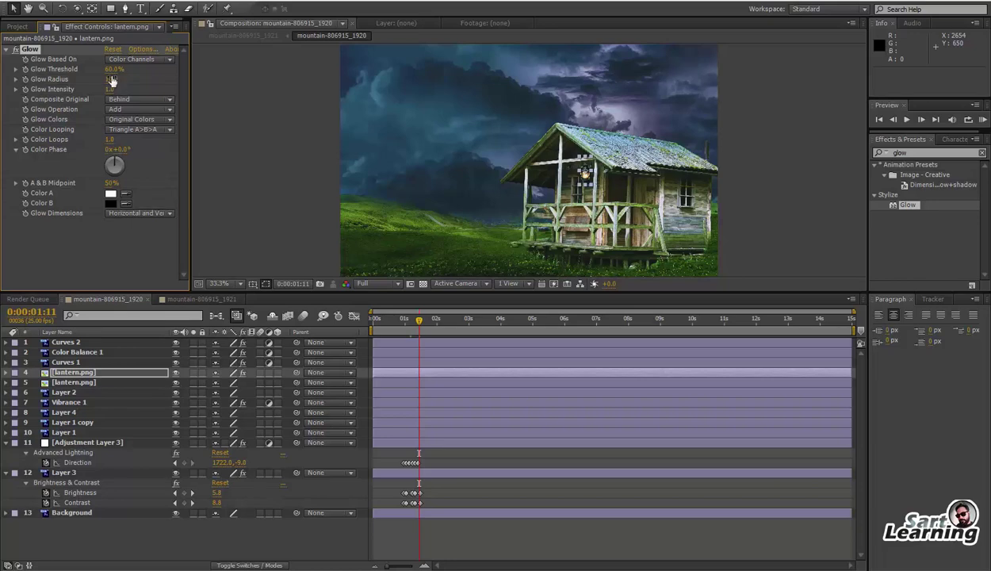
pyautogui.moveTo(128, 80); pyautogui.dragTo(143, 79)
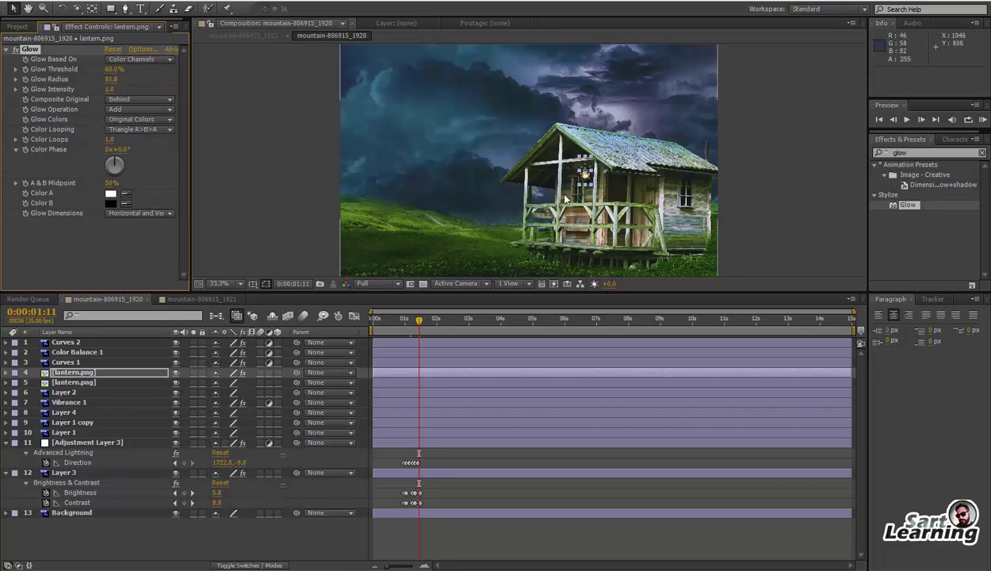
pyautogui.scroll(2, 608, 153)
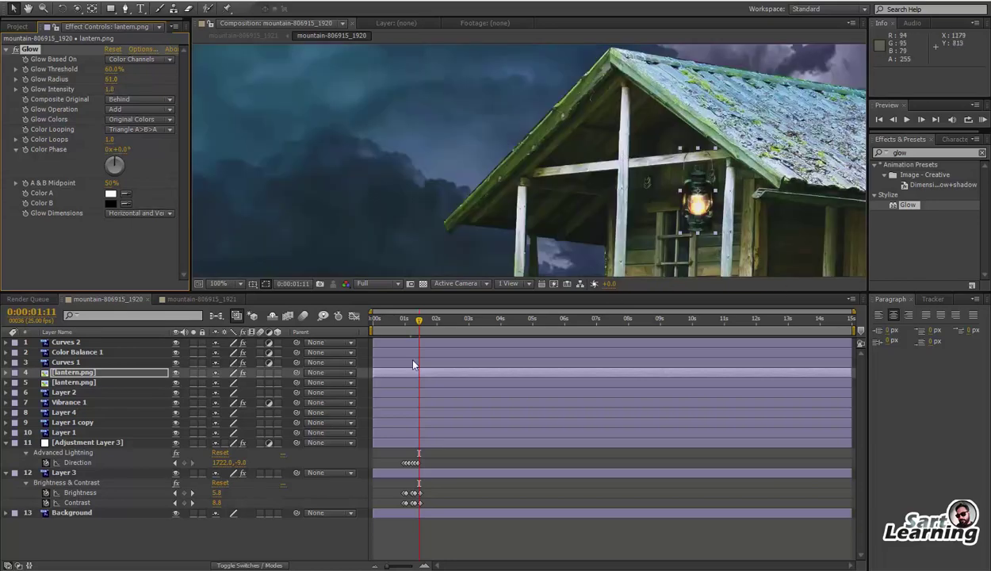
# Step: In the mountain-806915_1921 composition, move Light 1 onto the lantern at about 1218, 704.6, -90.7
pyautogui.click(174, 300)
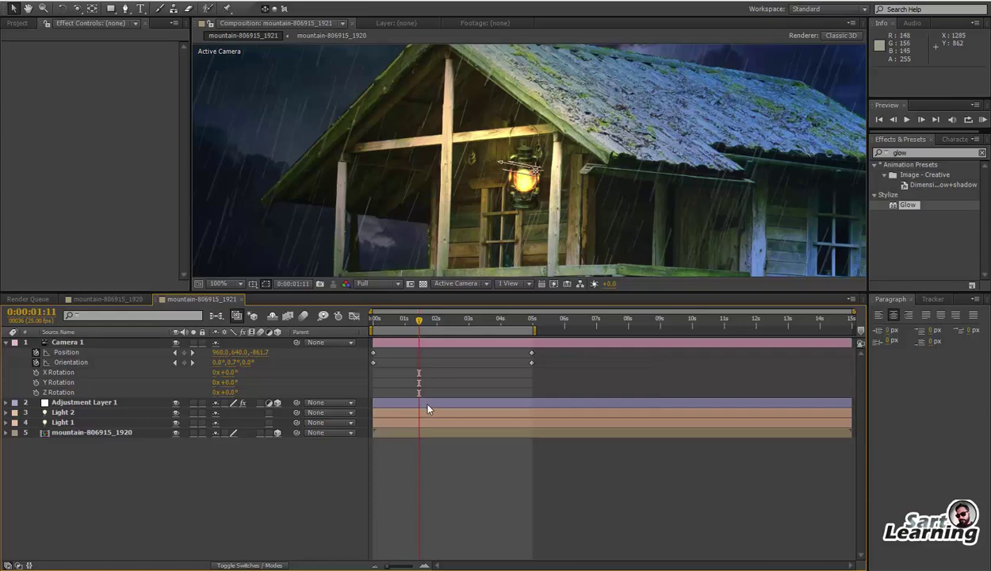
pyautogui.click(419, 422)
pyautogui.moveTo(537, 112); pyautogui.dragTo(537, 119)
pyautogui.moveTo(594, 181); pyautogui.dragTo(572, 221)
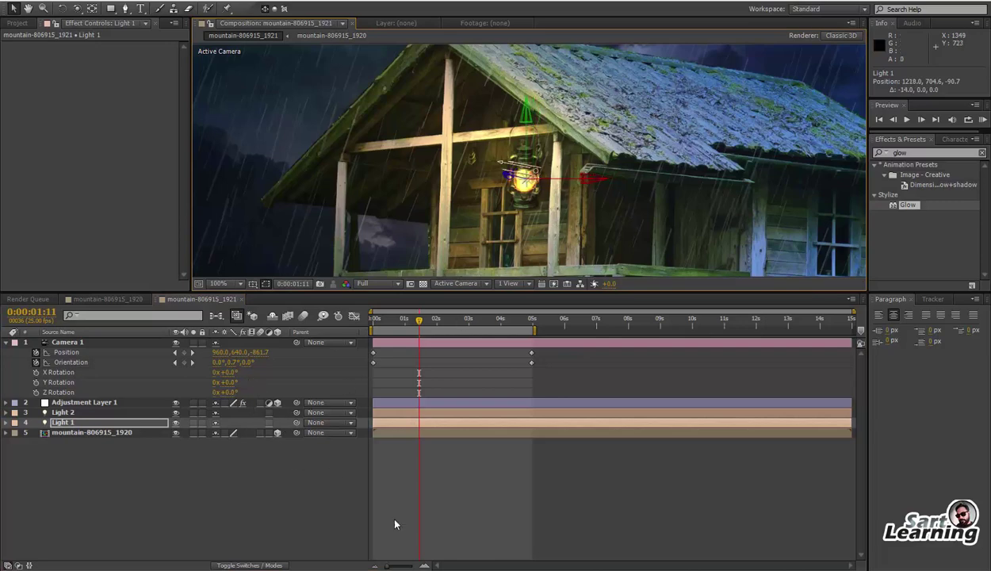
# Step: Show the Top view beside Active Camera and shift Light 1 to about 1242, 704.6, -34.7
pyautogui.click(507, 284)
pyautogui.click(527, 376)
pyautogui.moveTo(380, 162); pyautogui.dragTo(394, 168)
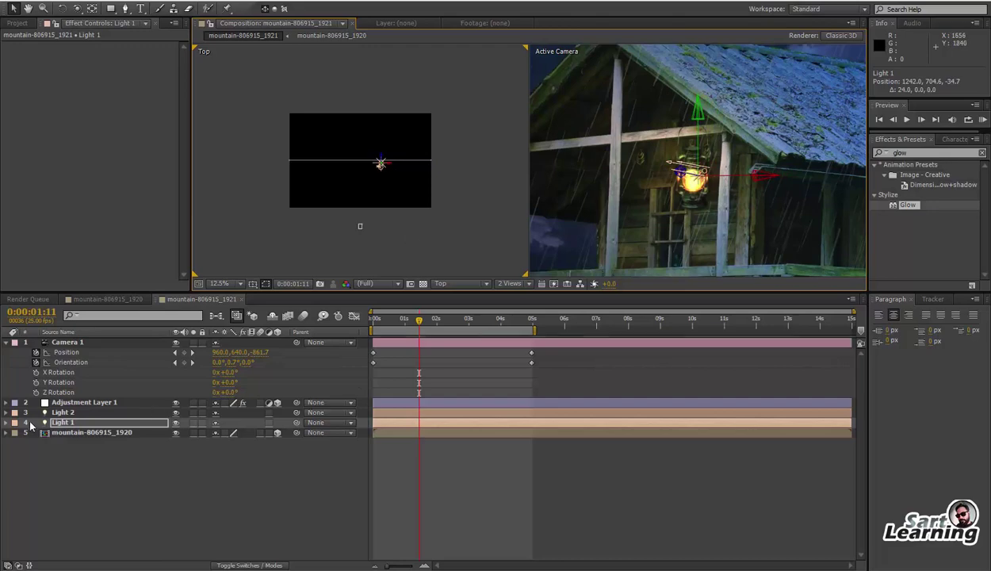
# Step: Raise Light 1's Intensity to 295%
pyautogui.click(6, 424)
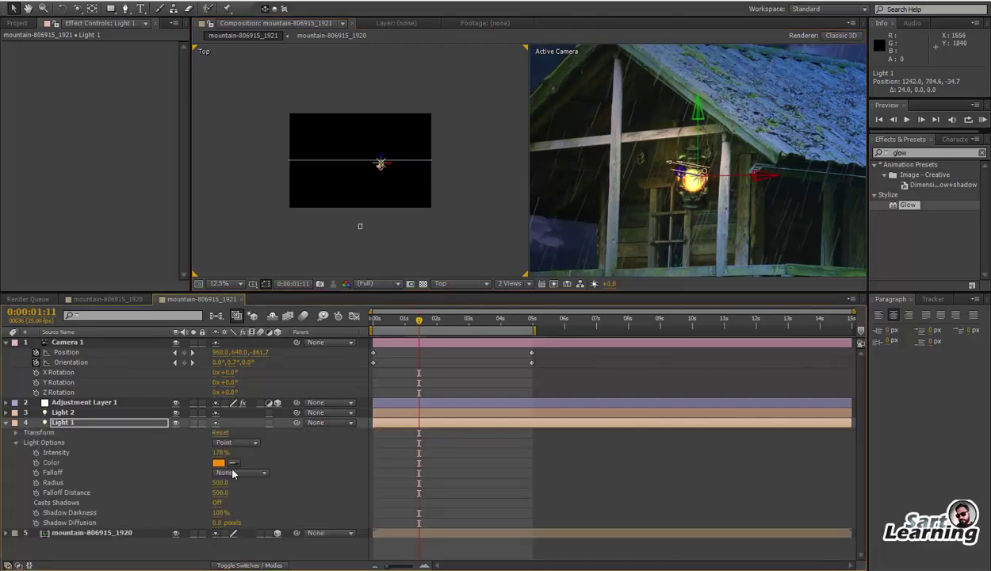
pyautogui.moveTo(218, 460); pyautogui.dragTo(264, 454)
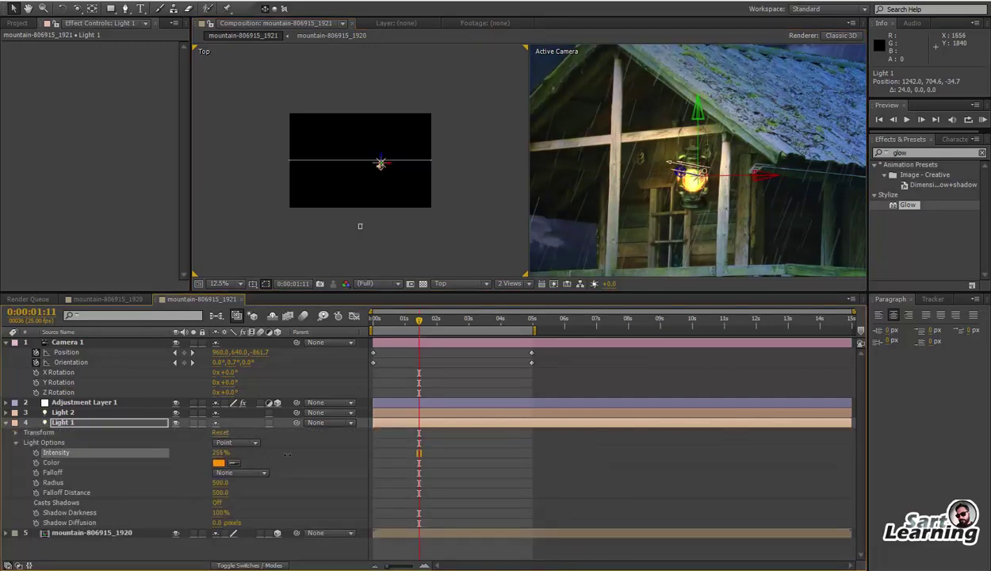
pyautogui.click(502, 493)
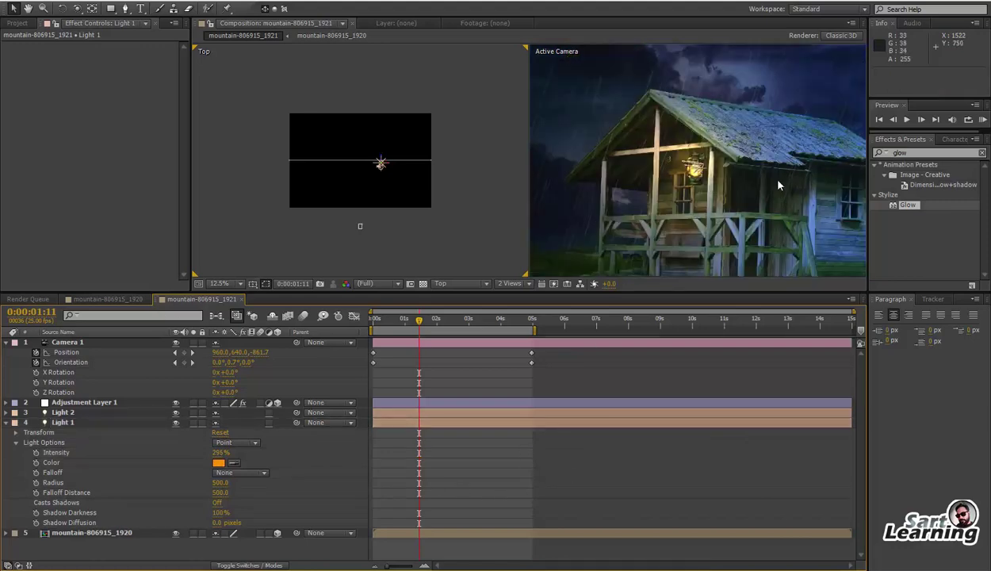
pyautogui.scroll(-2, 778, 185)
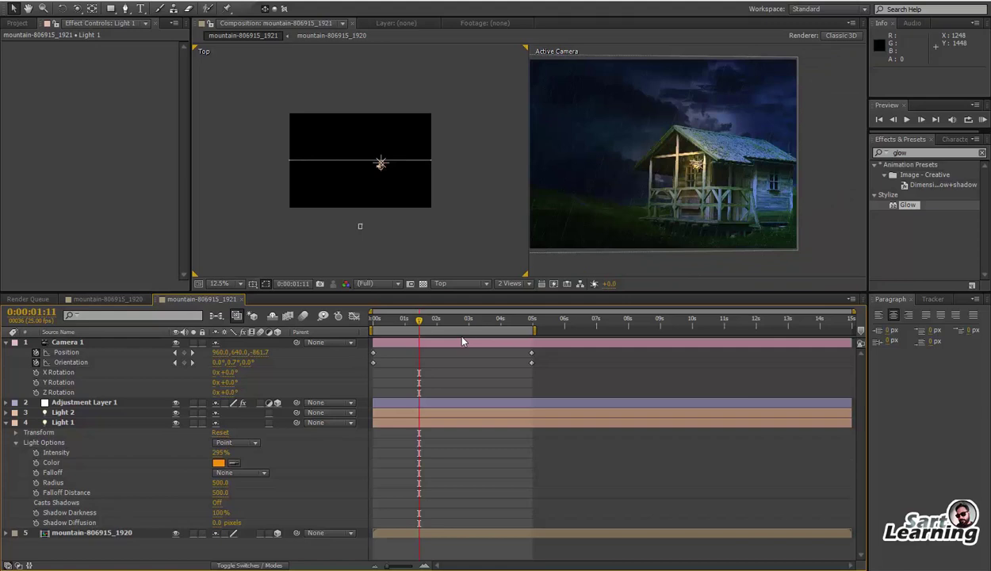
# Step: Create a 1920 × 1280 px white solid named White Solid 1
pyautogui.rightClick(198, 546)
pyautogui.moveTo(238, 414)
pyautogui.click(433, 456)
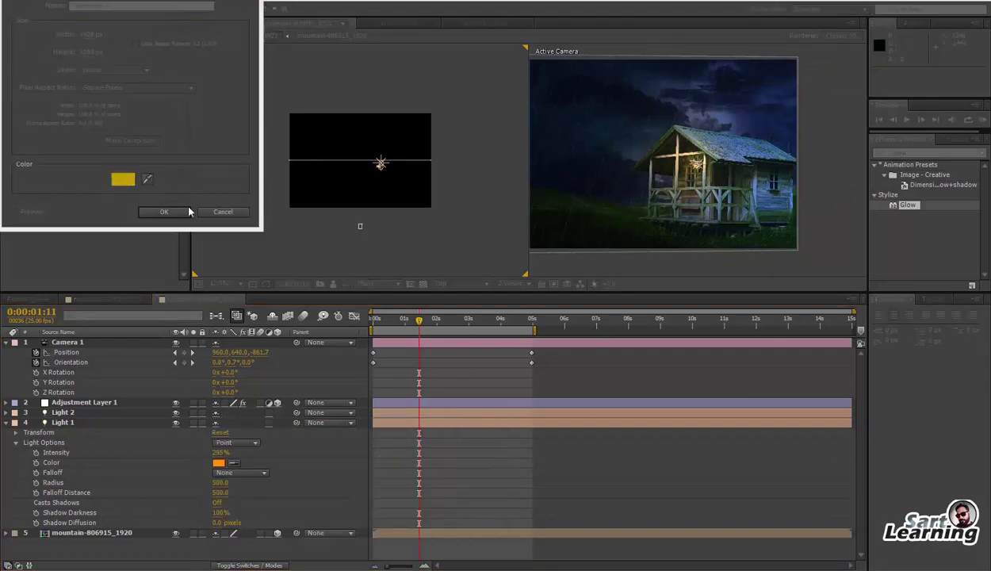
pyautogui.click(123, 179)
pyautogui.click(12, 3)
pyautogui.click(271, 5)
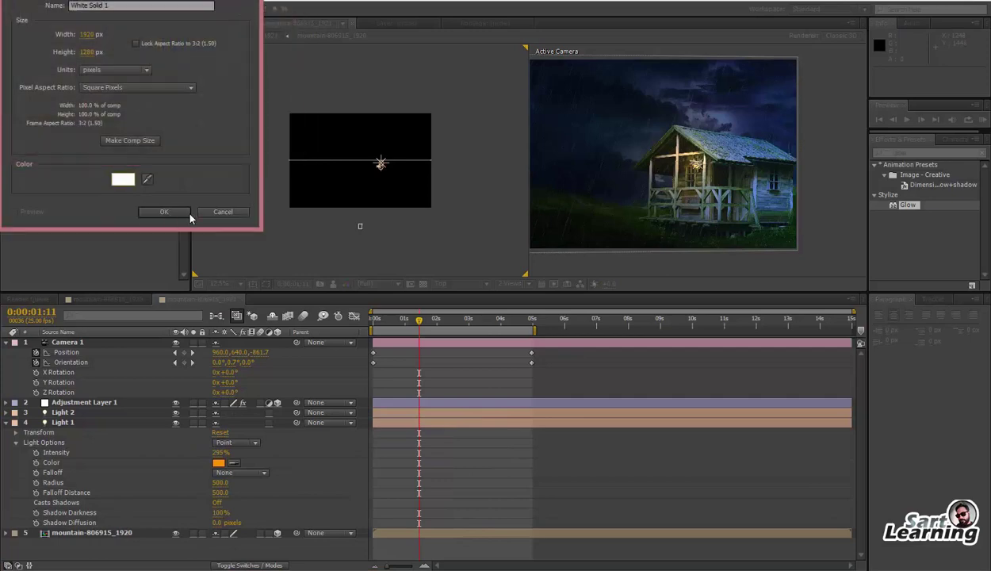
pyautogui.click(165, 212)
# Step: Draw a long, wavy closed mask on White Solid 1 across the lower part of the hut with the Pen tool
pyautogui.click(124, 8)
pyautogui.click(536, 196)
pyautogui.click(568, 182)
pyautogui.click(644, 183)
pyautogui.click(681, 179)
pyautogui.click(728, 193)
pyautogui.click(755, 221)
pyautogui.click(703, 208)
pyautogui.click(648, 211)
pyautogui.click(592, 215)
pyautogui.click(548, 206)
pyautogui.click(537, 197)
# Step: Draw a second cloud-like closed mask on White Solid 1 across the hut's roof, extending past the frame's edge
pyautogui.click(621, 163)
pyautogui.moveTo(769, 161); pyautogui.dragTo(815, 152)
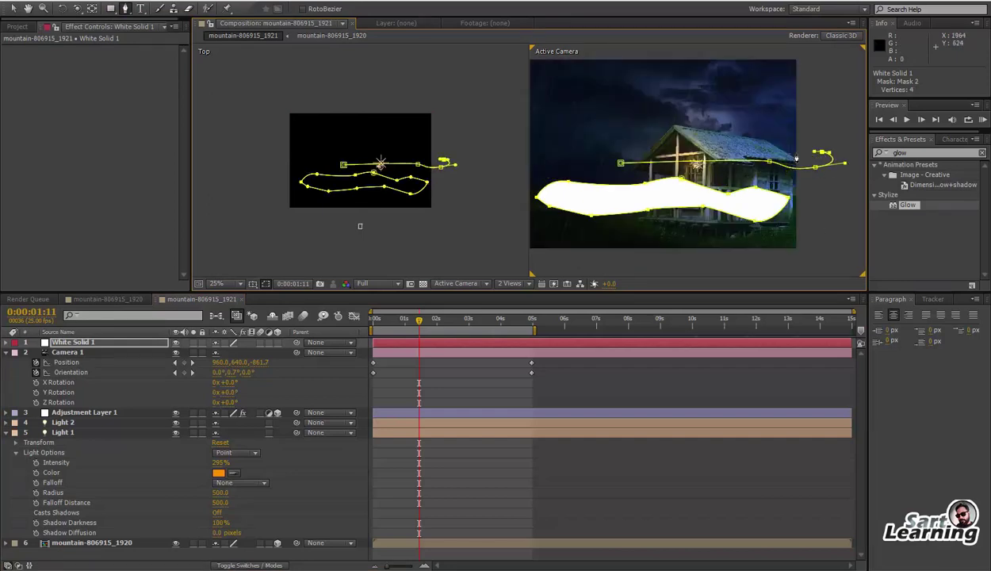
pyautogui.click(755, 144)
pyautogui.click(730, 148)
pyautogui.click(711, 140)
pyautogui.click(678, 140)
pyautogui.click(658, 149)
pyautogui.click(627, 152)
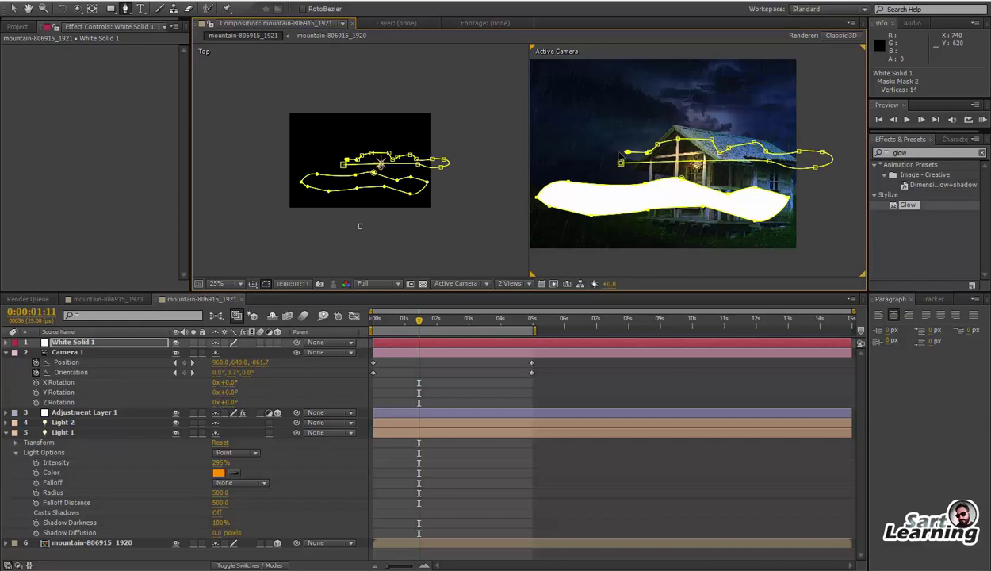
pyautogui.click(621, 163)
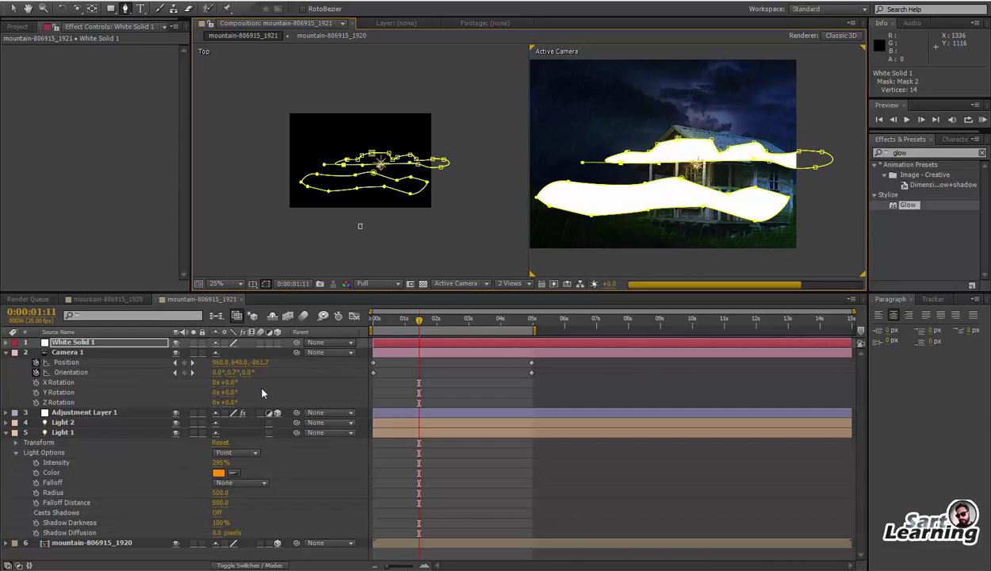
# Step: Feather White Solid 1's Mask 1 to 459 px and Mask 2 to 435 px, and pull down each mask's upper middle vertex
pyautogui.click(374, 319)
pyautogui.click(89, 342)
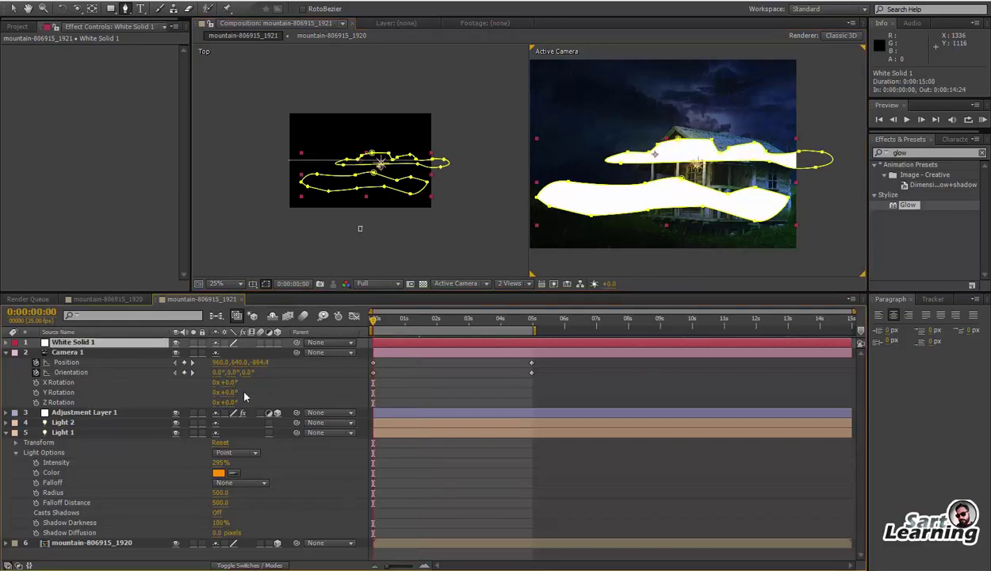
pyautogui.press('f')
pyautogui.moveTo(230, 362); pyautogui.dragTo(447, 385)
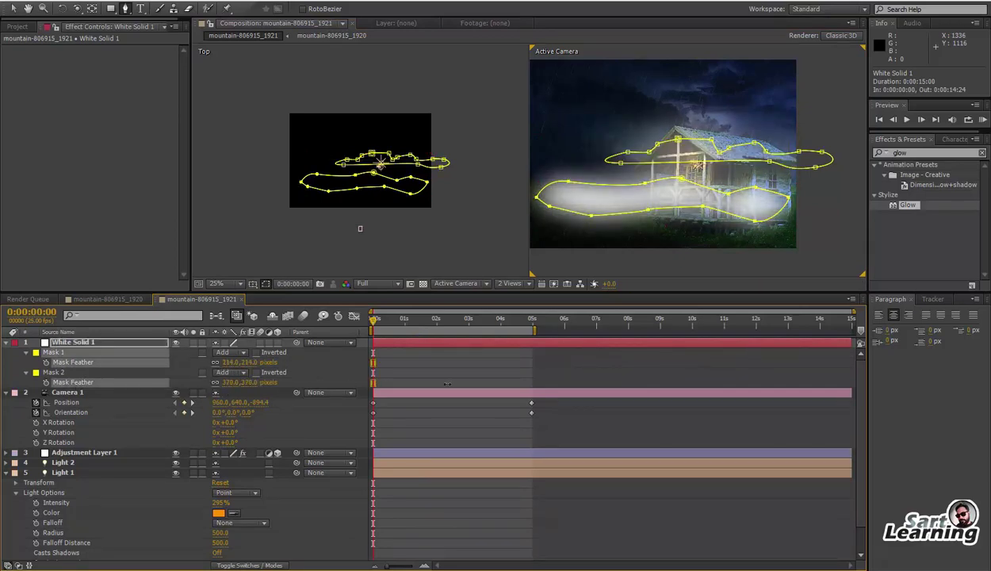
pyautogui.moveTo(230, 385); pyautogui.dragTo(775, 211)
pyautogui.moveTo(680, 180); pyautogui.dragTo(635, 218)
pyautogui.moveTo(678, 139); pyautogui.dragTo(712, 165)
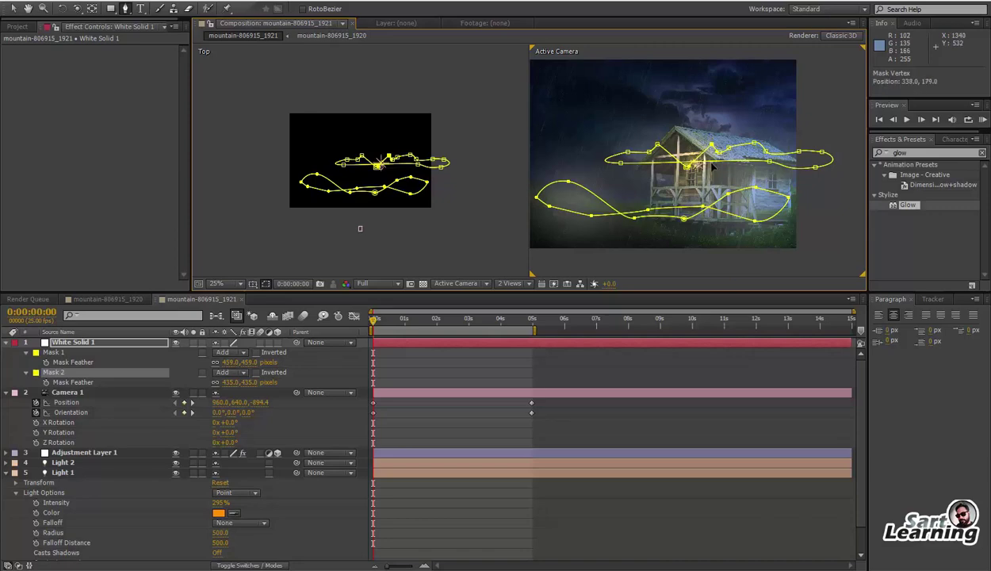
# Step: Switch the composition viewer to a single view at Third resolution
pyautogui.click(511, 283)
pyautogui.click(526, 295)
pyautogui.click(379, 283)
pyautogui.click(383, 341)
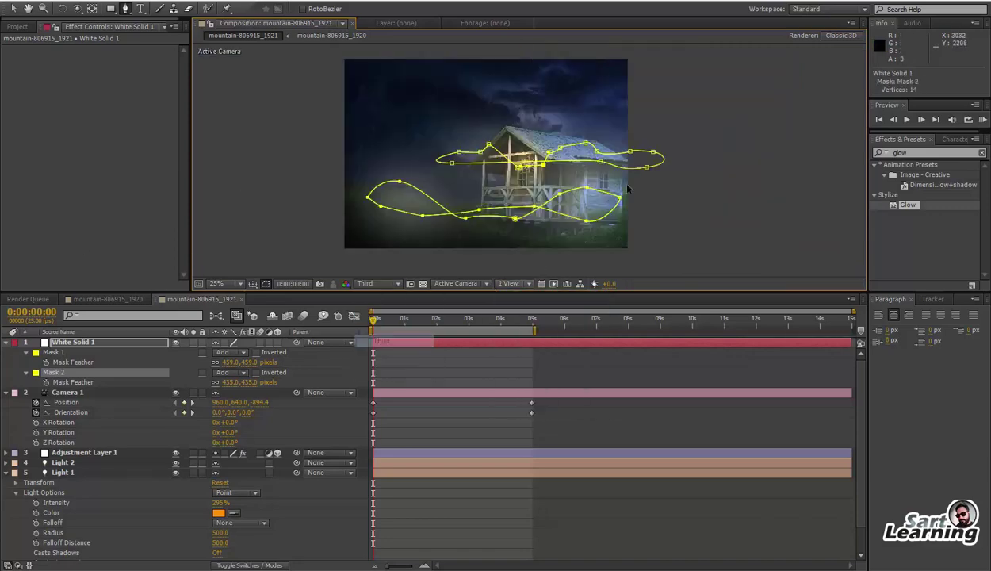
# Step: Move both masks down to the ground in front of the hut, then widen and flatten them into long, low bands
pyautogui.press('v')
pyautogui.moveTo(681, 134); pyautogui.dragTo(296, 219)
pyautogui.moveTo(466, 219); pyautogui.dragTo(403, 262)
pyautogui.doubleClick(585, 211)
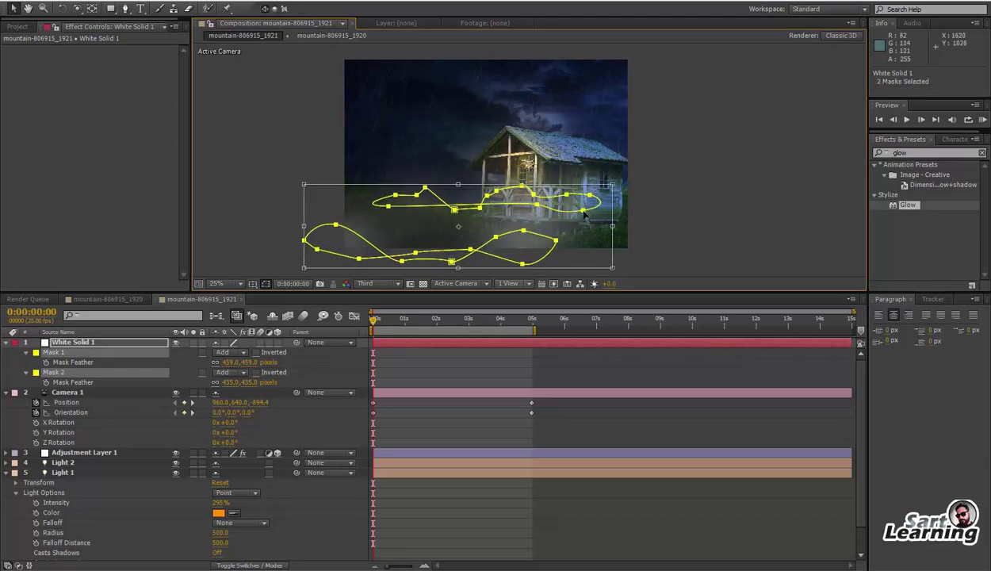
pyautogui.moveTo(612, 226); pyautogui.dragTo(827, 226)
pyautogui.moveTo(567, 185); pyautogui.dragTo(496, 217)
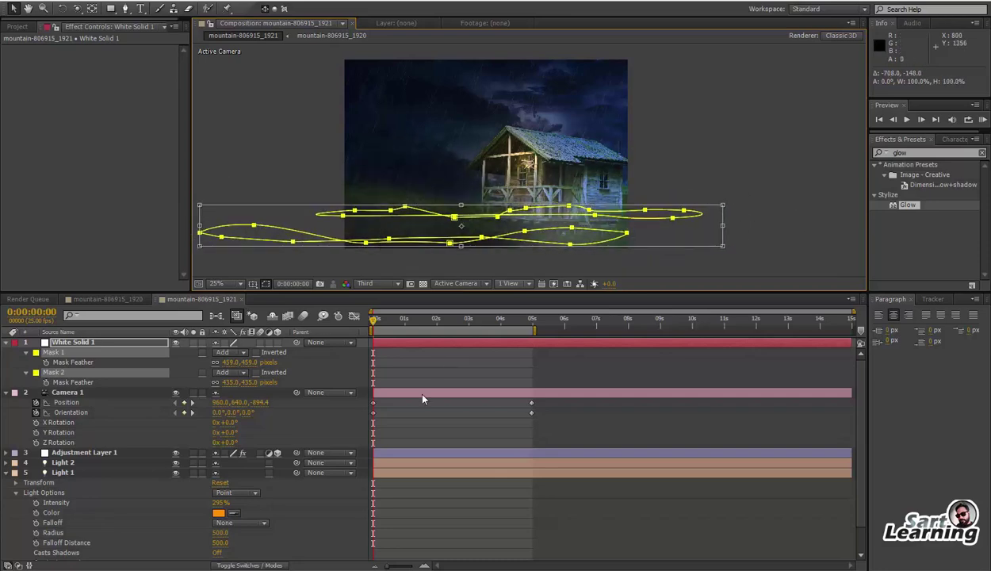
# Step: Keyframe both mask paths from the first frame to 0:00:04:17, with both masks shifted right at the second time
pyautogui.press('m')
pyautogui.click(46, 362)
pyautogui.moveTo(418, 324); pyautogui.dragTo(522, 330)
pyautogui.moveTo(672, 219); pyautogui.dragTo(743, 217)
# Step: Readjust the masks' positions along the ground at 0:00:04:17 and hide the mask outlines
pyautogui.moveTo(699, 173); pyautogui.dragTo(587, 243)
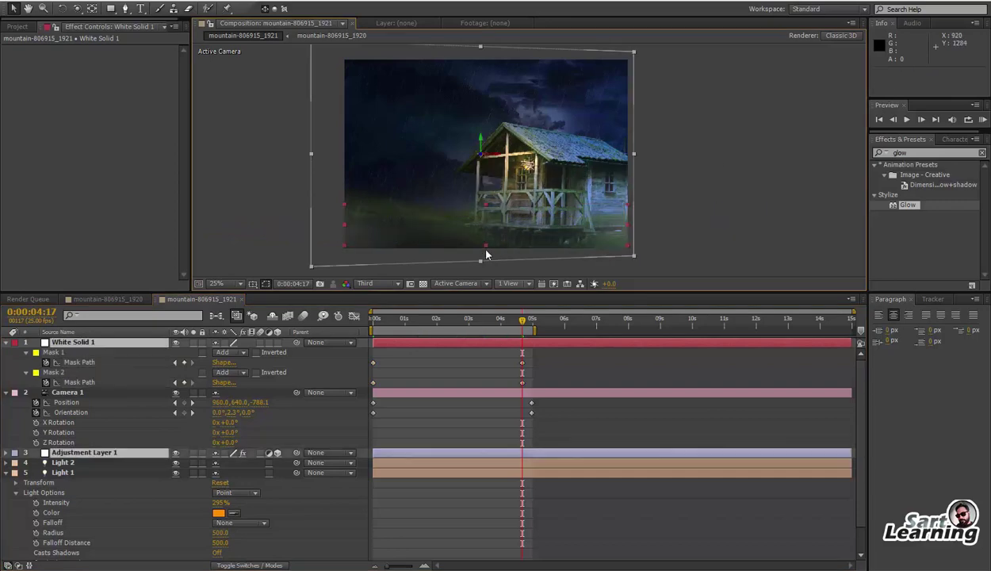
pyautogui.click(83, 363)
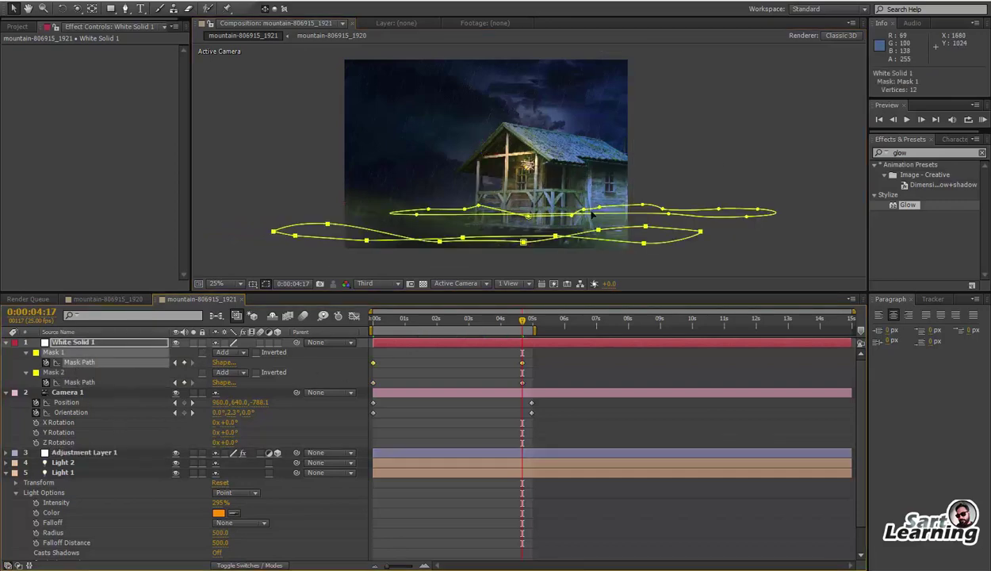
pyautogui.click(597, 233)
pyautogui.moveTo(597, 230)
pyautogui.mouseDown()
pyautogui.moveTo(596, 244)
pyautogui.moveTo(601, 231)
pyautogui.moveTo(615, 236)
pyautogui.mouseUp()
pyautogui.moveTo(447, 237); pyautogui.dragTo(317, 214)
pyautogui.moveTo(585, 210); pyautogui.dragTo(661, 209)
pyautogui.click(768, 247)
pyautogui.click(266, 283)
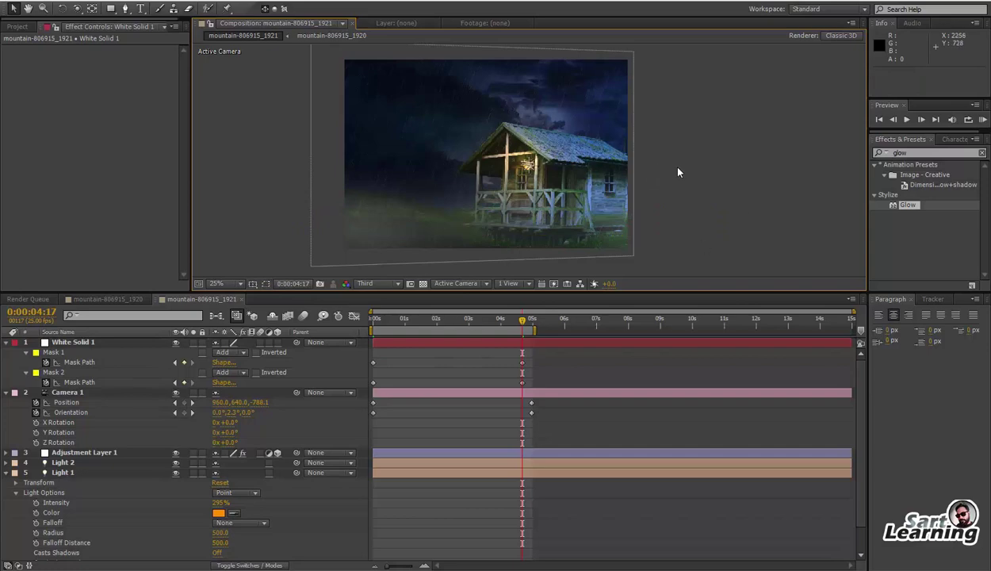
# Step: Inspect the foggy hut scene in an enlarged composition viewer
pyautogui.press('`')
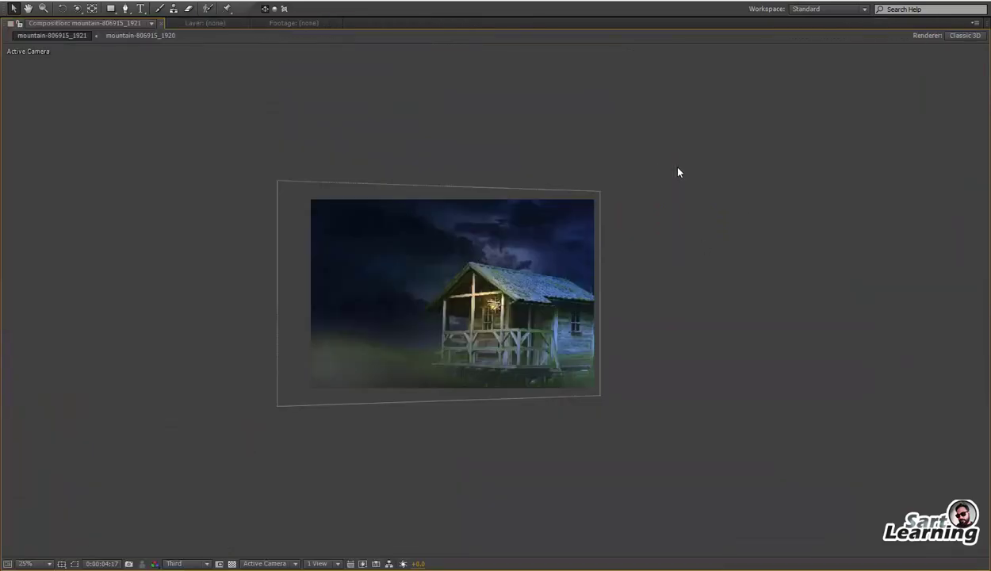
pyautogui.press('.')
pyautogui.press('`')
# Step: Set the viewer to Full resolution, fit the composition to it, and preview the animation in the maximized viewer
pyautogui.click(379, 283)
pyautogui.click(379, 316)
pyautogui.click(238, 284)
pyautogui.click(234, 304)
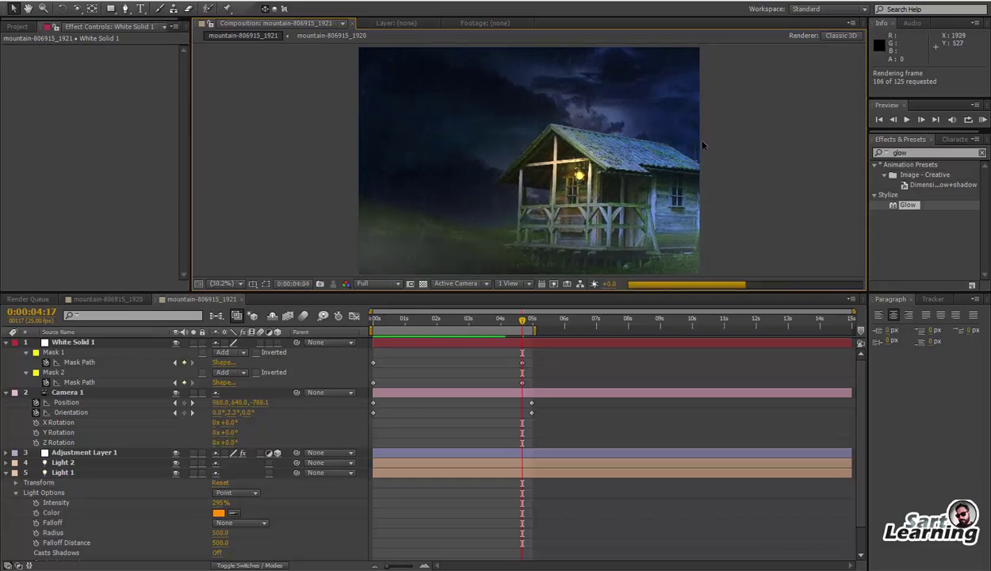
pyautogui.press('`')
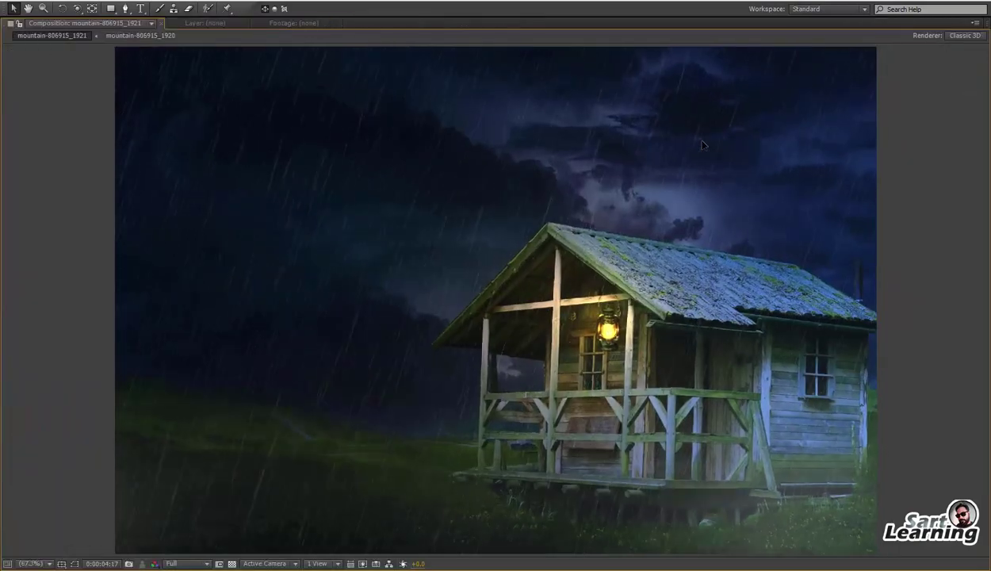